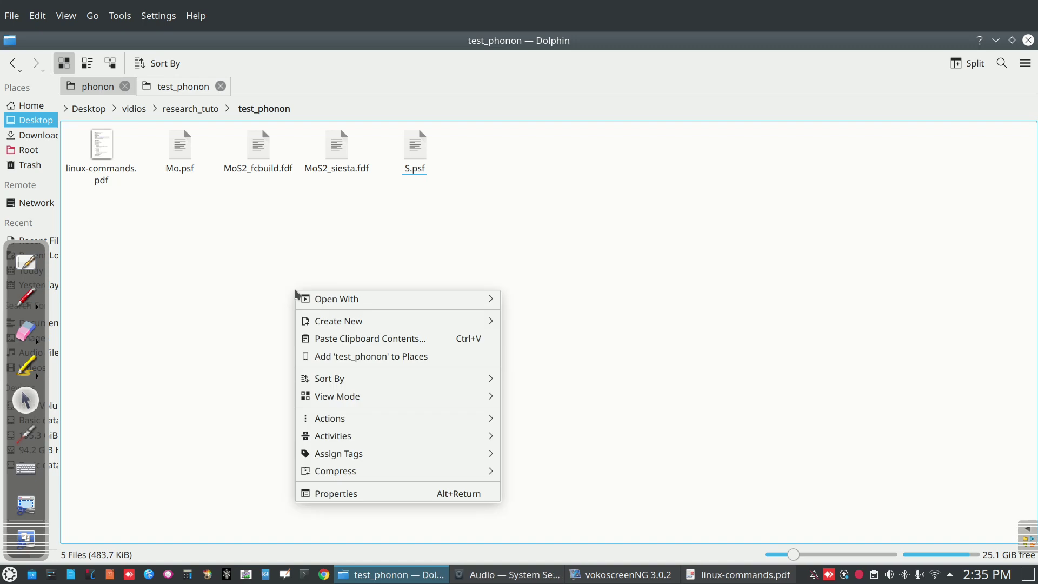
- Open a Konsole terminal in research_tuto from Dolphin's folder context menu (Open With > Konsole)
{"action": "left_click", "coordinate": [242, 226]}
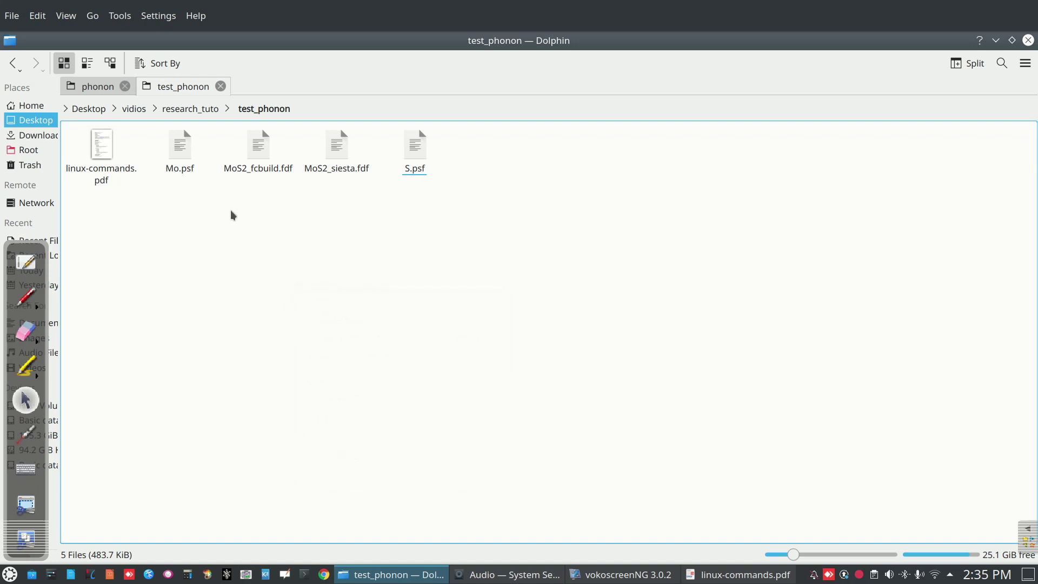
{"action": "right_click", "coordinate": [267, 195]}
{"action": "mouse_move", "coordinate": [326, 204]}
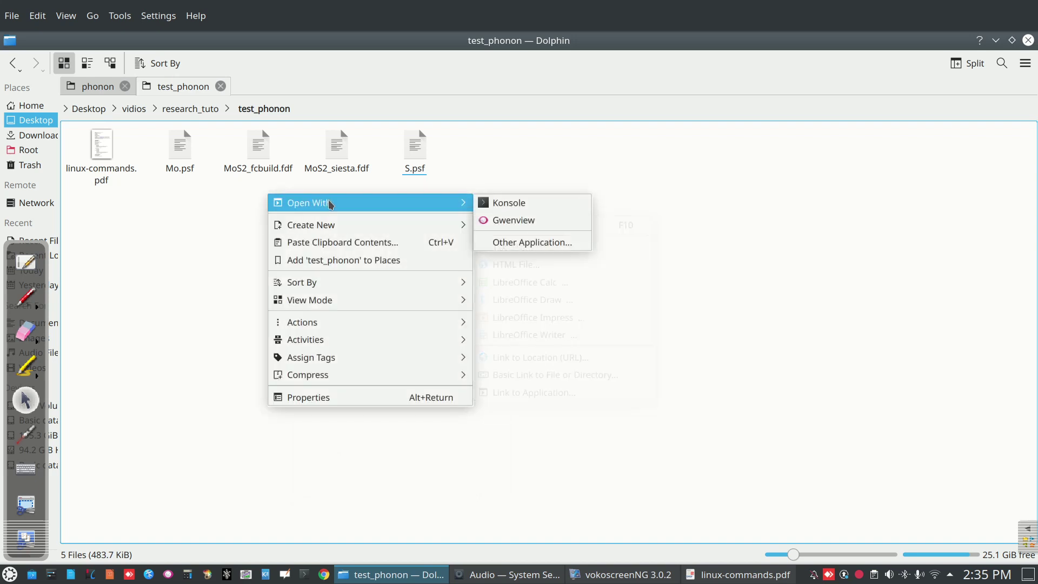
{"action": "left_click", "coordinate": [543, 202]}
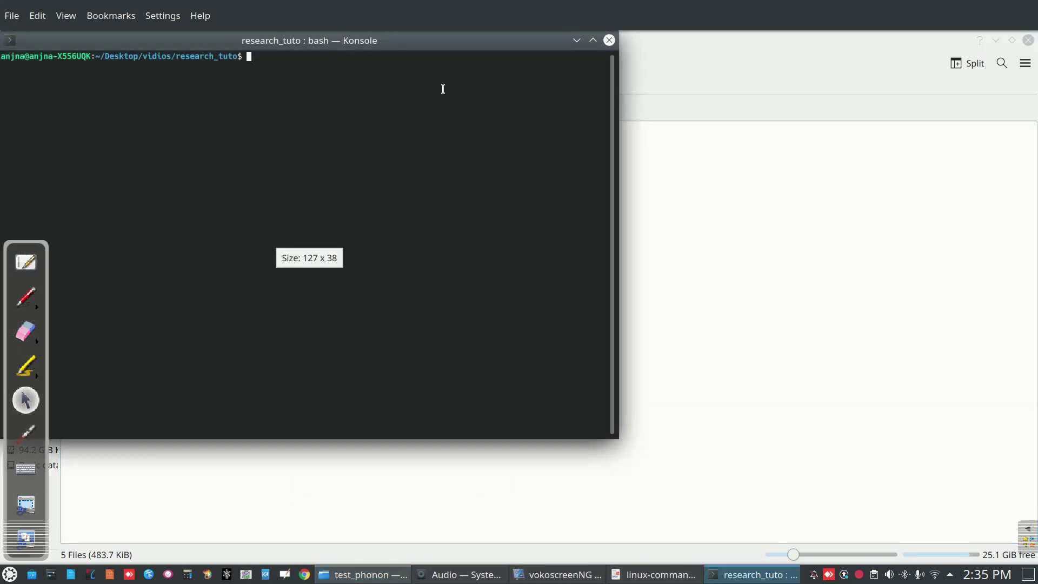
- Reposition the terminal, cd into test_phonon, and list its five files with ls
{"action": "left_click_drag", "start_coordinate": [376, 50], "coordinate": [645, 356]}
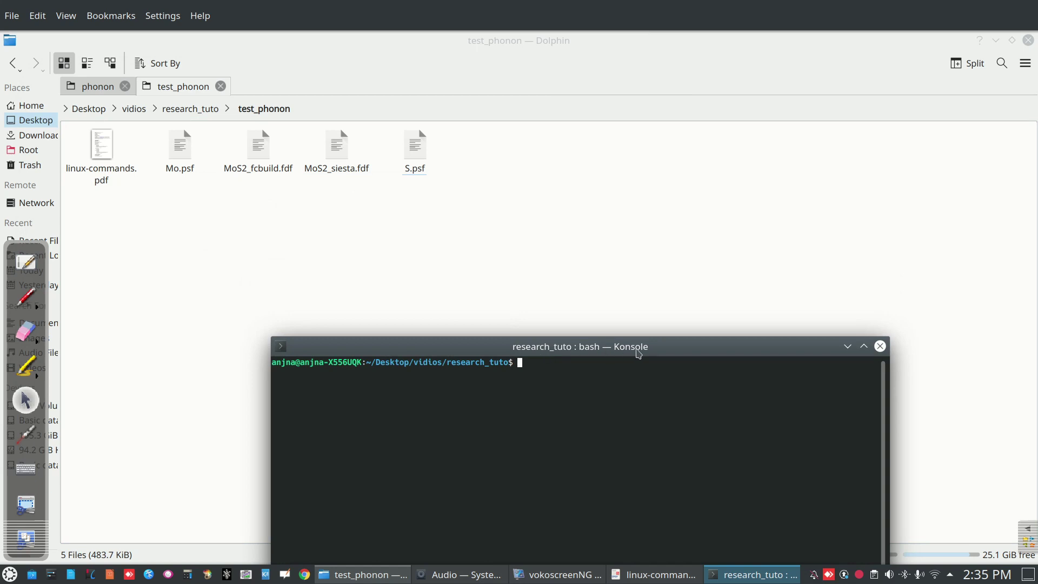
{"action": "left_click_drag", "start_coordinate": [637, 348], "coordinate": [568, 296]}
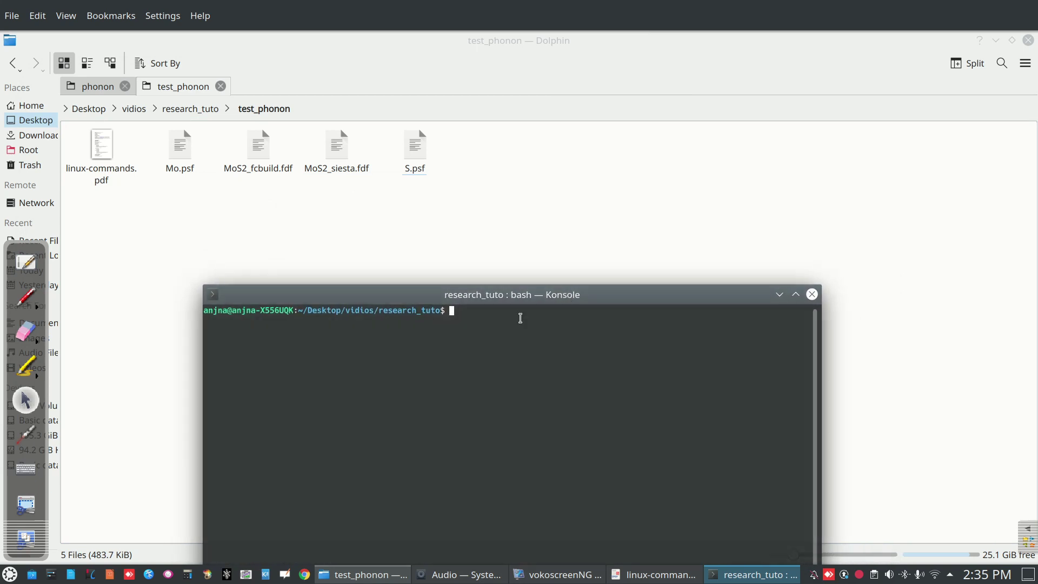
{"action": "left_click_drag", "start_coordinate": [464, 297], "coordinate": [472, 300]}
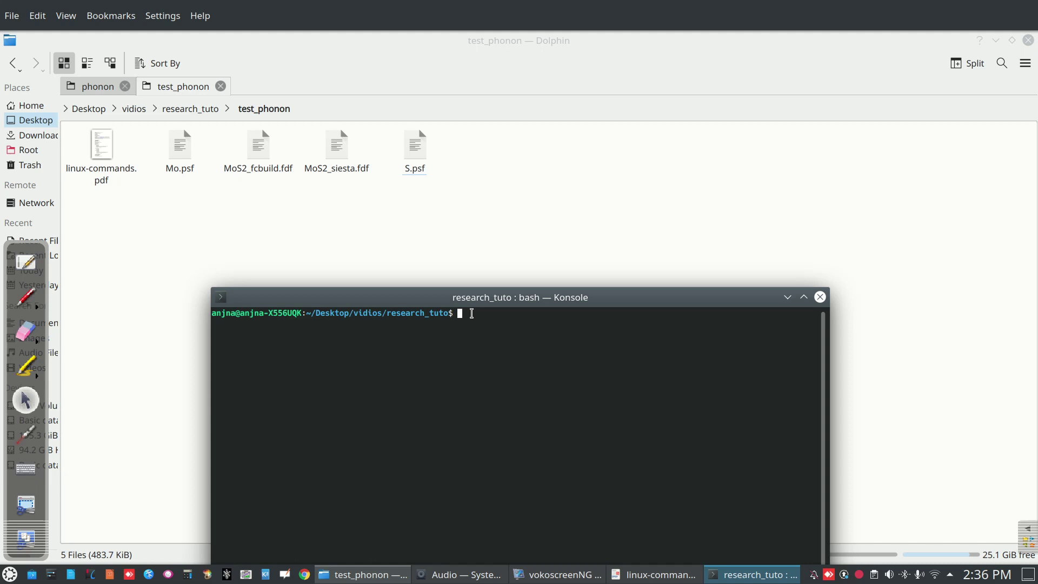
{"action": "type", "text": "cd t"}
{"action": "key", "text": "Tab"}
{"action": "key", "text": "Return"}
{"action": "type", "text": "ls"}
{"action": "key", "text": "Return"}
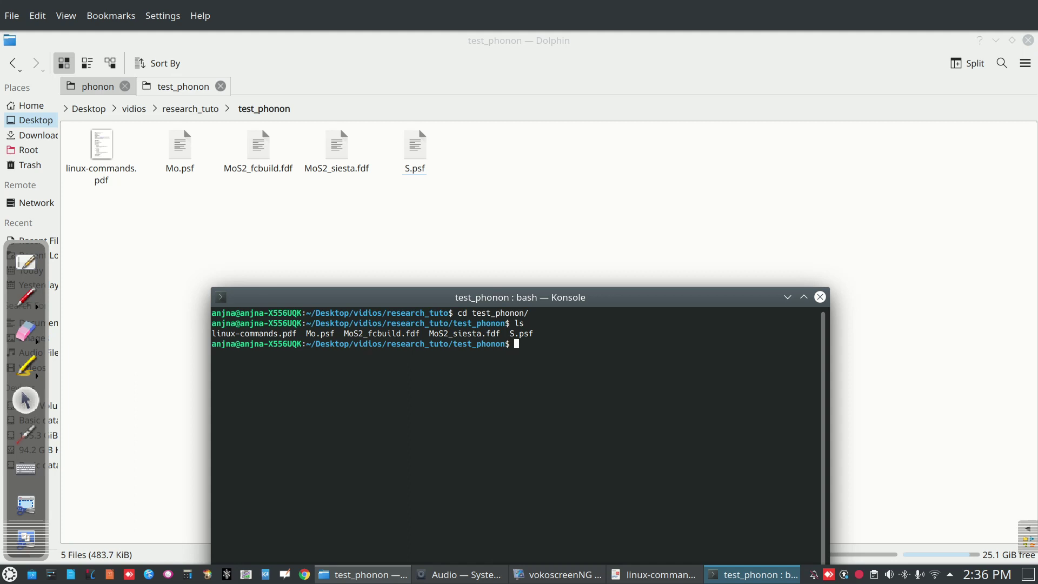
- Open MoS2_fcbuild.fdf in vi
{"action": "type", "text": "vi Mo"}
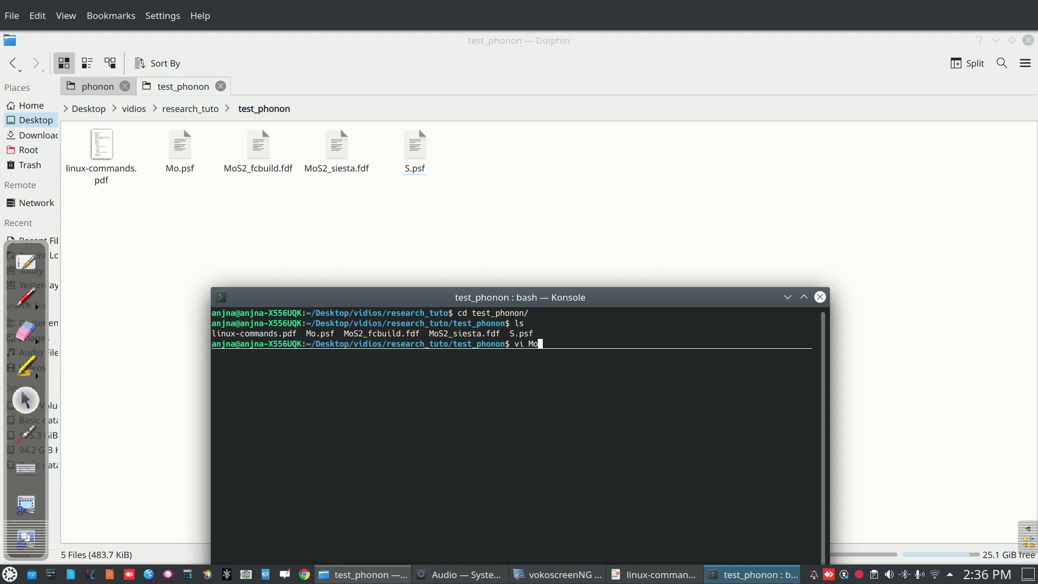
{"action": "type", "text": "s"}
{"action": "key", "text": "BackSpace"}
{"action": "type", "text": "S"}
{"action": "key", "text": "Tab"}
{"action": "type", "text": "f"}
{"action": "key", "text": "Tab"}
{"action": "key", "text": "Return"}
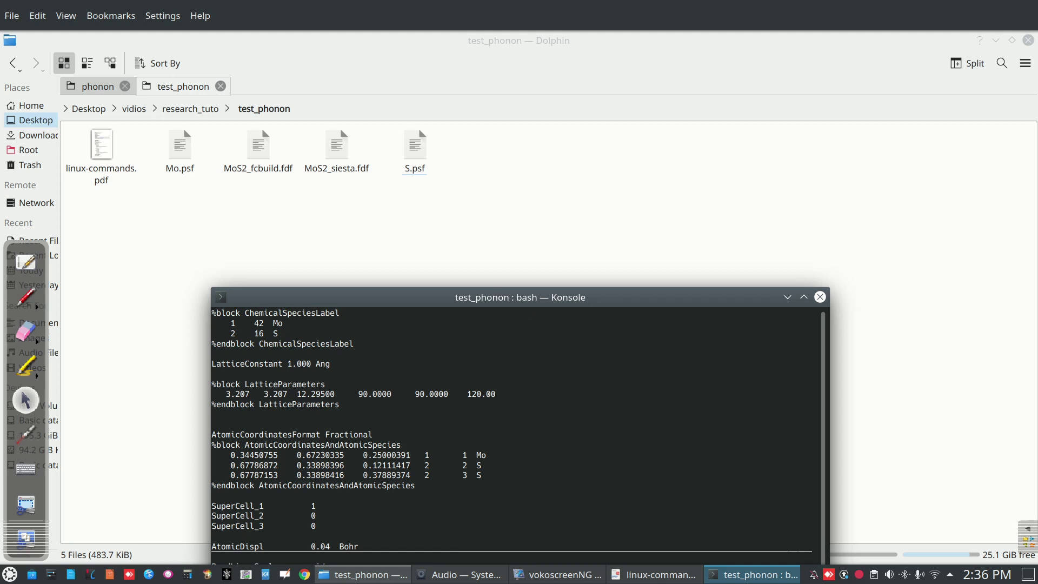
- Browse to the top of the file and highlight the 3.207 lattice parameter
{"action": "left_click_drag", "start_coordinate": [576, 304], "coordinate": [578, 112]}
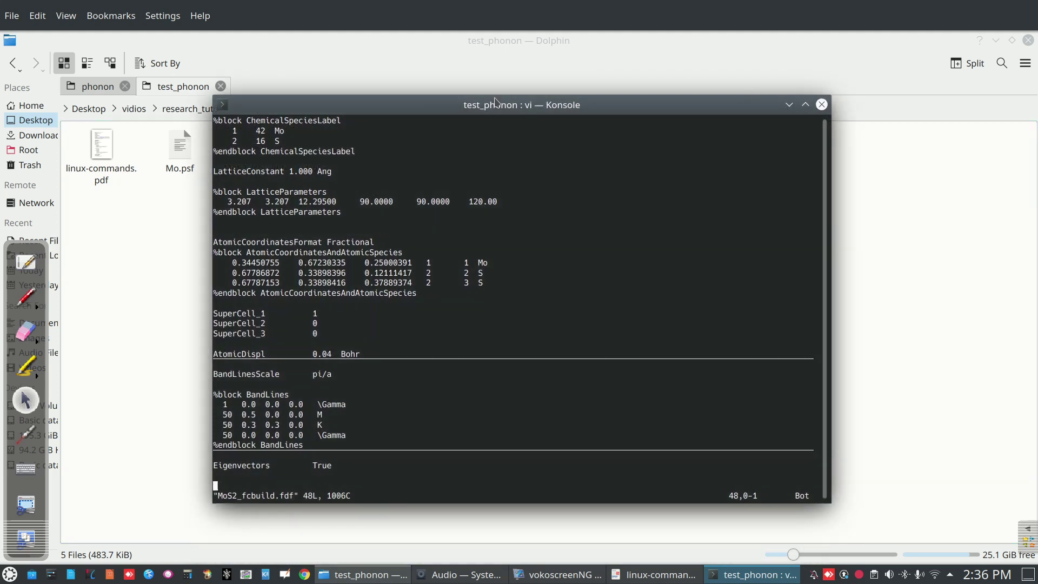
{"action": "left_click_drag", "start_coordinate": [498, 101], "coordinate": [548, 94]}
{"action": "key", "text": "Up"}
{"action": "key", "text": "Up"}
{"action": "key", "text": "Up"}
{"action": "key", "text": "Up"}
{"action": "key", "text": "Up"}
{"action": "key", "text": "Up"}
{"action": "key", "text": "Up"}
{"action": "key", "text": "Up"}
{"action": "key", "text": "Up"}
{"action": "key", "text": "Up"}
{"action": "key", "text": "Up"}
{"action": "key", "text": "Up"}
{"action": "key", "text": "Up"}
{"action": "key", "text": "Up"}
{"action": "key", "text": "Up"}
{"action": "key", "text": "Up"}
{"action": "key", "text": "Up"}
{"action": "key", "text": "Up"}
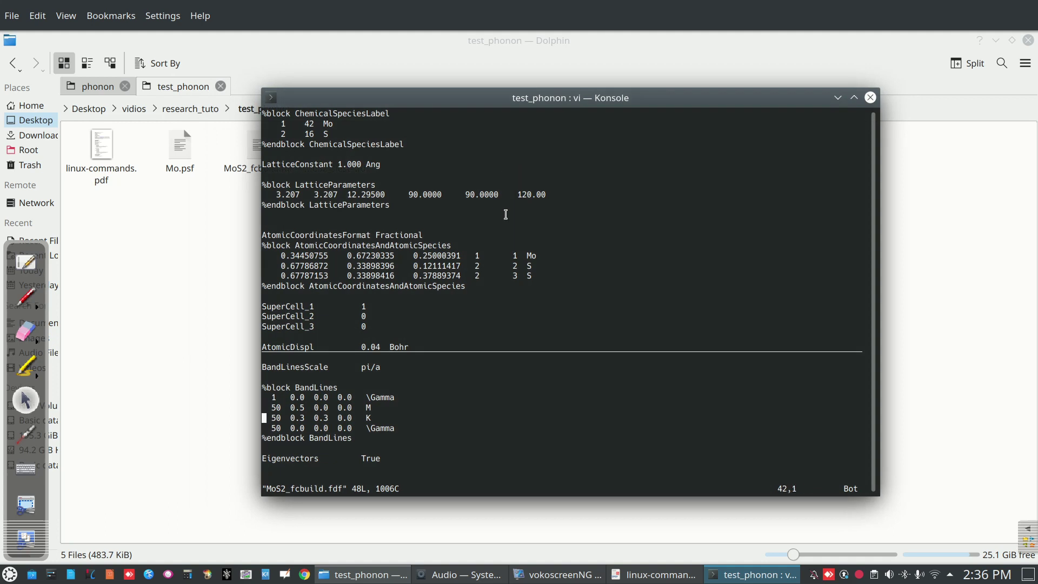
{"action": "key", "text": "Up"}
{"action": "key", "text": "Up"}
{"action": "key", "text": "Up"}
{"action": "key", "text": "Up"}
{"action": "key", "text": "Up"}
{"action": "key", "text": "Up"}
{"action": "key", "text": "Up"}
{"action": "key", "text": "Up"}
{"action": "key", "text": "Up"}
{"action": "key", "text": "Up"}
{"action": "key", "text": "Up"}
{"action": "key", "text": "Up"}
{"action": "key", "text": "Up"}
{"action": "key", "text": "Up"}
{"action": "key", "text": "Up"}
{"action": "key", "text": "Up"}
{"action": "key", "text": "Up"}
{"action": "key", "text": "Up"}
{"action": "key", "text": "Up"}
{"action": "key", "text": "Up"}
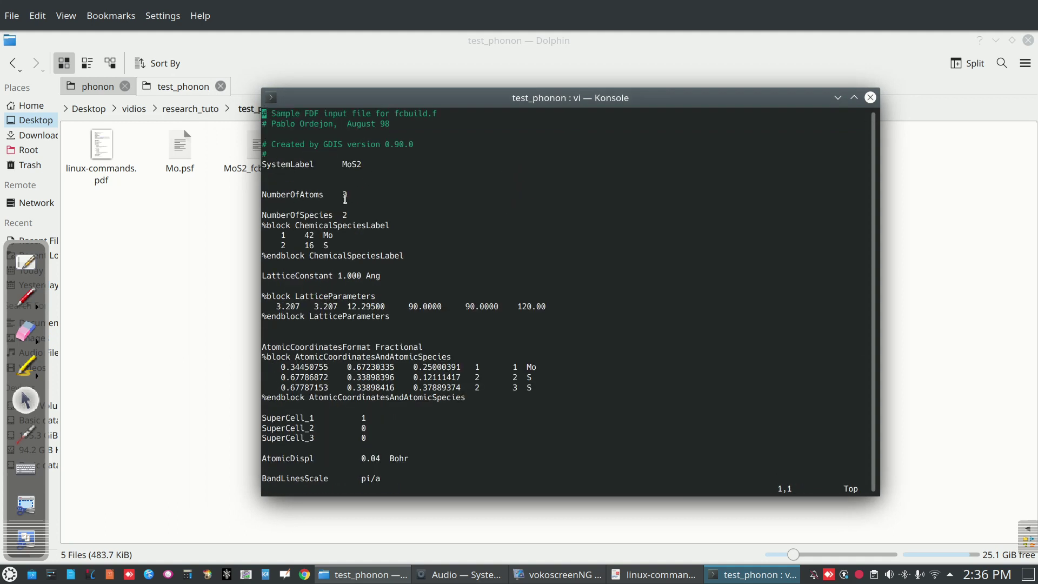
{"action": "key", "text": "Down"}
{"action": "key", "text": "Down"}
{"action": "key", "text": "Down"}
{"action": "key", "text": "Down"}
{"action": "key", "text": "Down"}
{"action": "key", "text": "Down"}
{"action": "key", "text": "Down"}
{"action": "key", "text": "Down"}
{"action": "key", "text": "Down"}
{"action": "key", "text": "Down"}
{"action": "key", "text": "Down"}
{"action": "key", "text": "Down"}
{"action": "key", "text": "Down"}
{"action": "key", "text": "Down"}
{"action": "key", "text": "Down"}
{"action": "key", "text": "Down"}
{"action": "key", "text": "Down"}
{"action": "key", "text": "Down"}
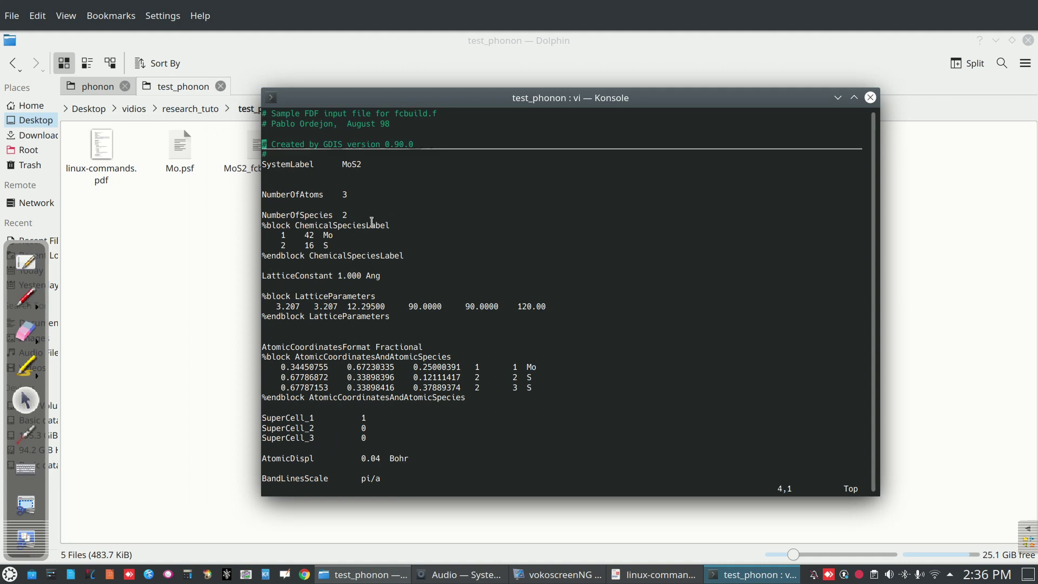
{"action": "key", "text": "Down"}
{"action": "key", "text": "Down"}
{"action": "key", "text": "Down"}
{"action": "key", "text": "Down"}
{"action": "key", "text": "Down"}
{"action": "key", "text": "Down"}
{"action": "key", "text": "Down"}
{"action": "key", "text": "Down"}
{"action": "key", "text": "Down"}
{"action": "key", "text": "Down"}
{"action": "key", "text": "Down"}
{"action": "key", "text": "Down"}
{"action": "key", "text": "Down"}
{"action": "key", "text": "Down"}
{"action": "key", "text": "Down"}
{"action": "key", "text": "Down"}
{"action": "key", "text": "Down"}
{"action": "key", "text": "Down"}
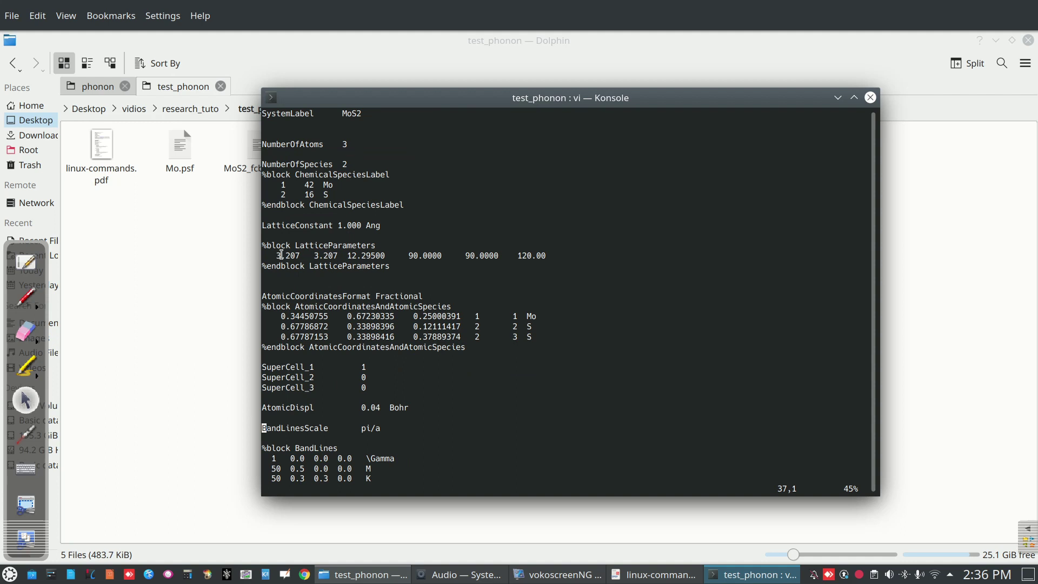
{"action": "left_click_drag", "start_coordinate": [276, 254], "coordinate": [302, 255]}
{"action": "left_click", "coordinate": [360, 260]}
- Highlight the three atomic coordinate rows and the first atom's x coordinate
{"action": "scroll", "coordinate": [381, 275], "scroll_direction": "down", "scroll_amount": 1}
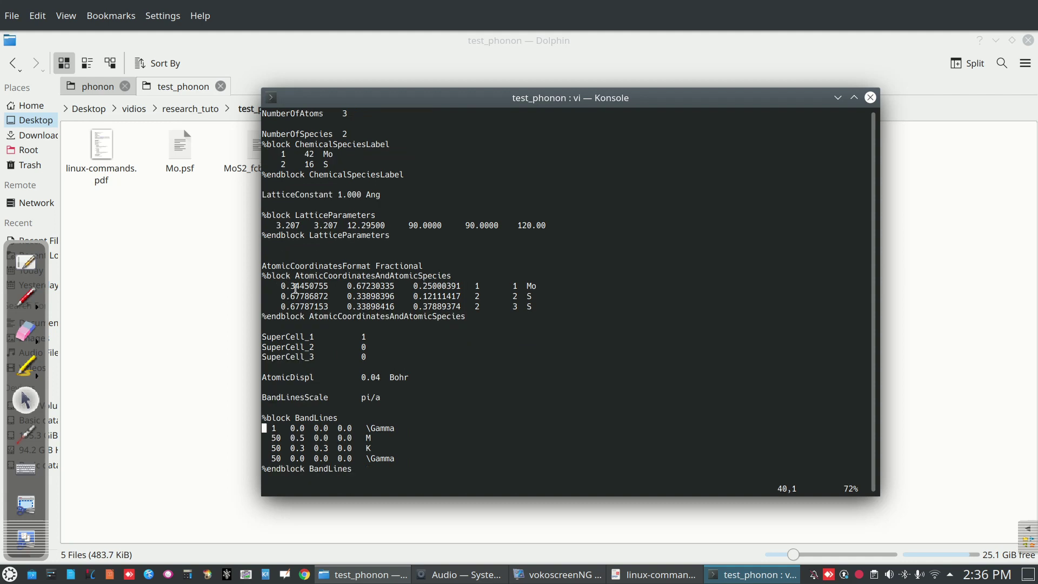
{"action": "left_click_drag", "start_coordinate": [281, 287], "coordinate": [538, 307]}
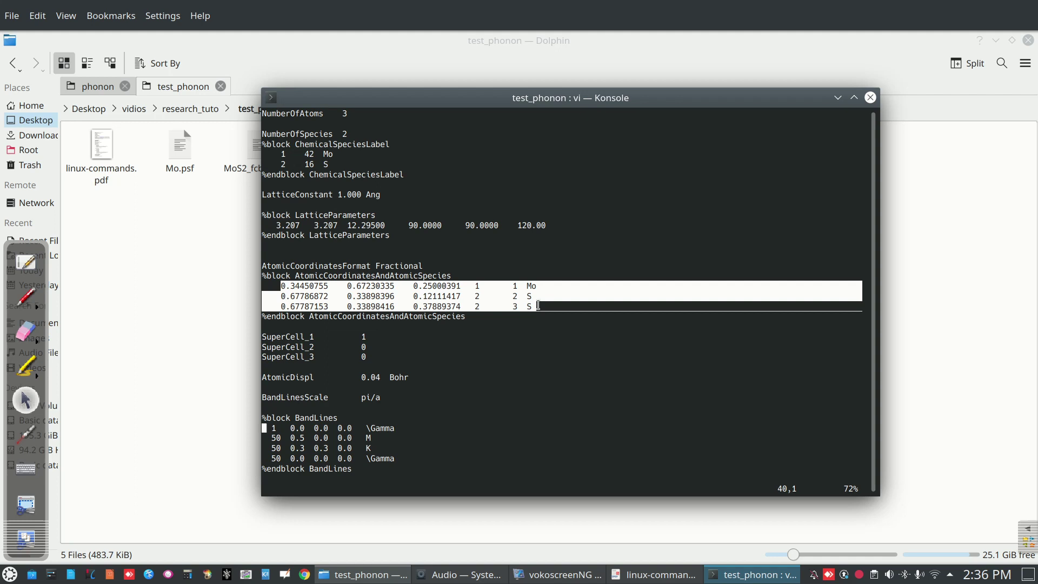
{"action": "left_click", "coordinate": [463, 296]}
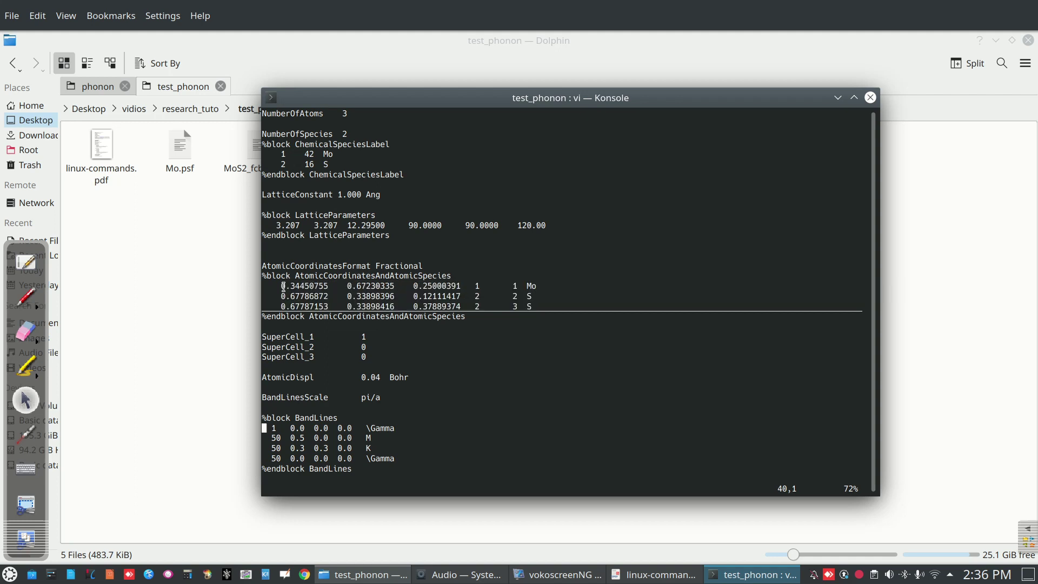
{"action": "left_click_drag", "start_coordinate": [282, 286], "coordinate": [350, 281]}
{"action": "scroll", "coordinate": [562, 308], "scroll_direction": "down", "scroll_amount": 2}
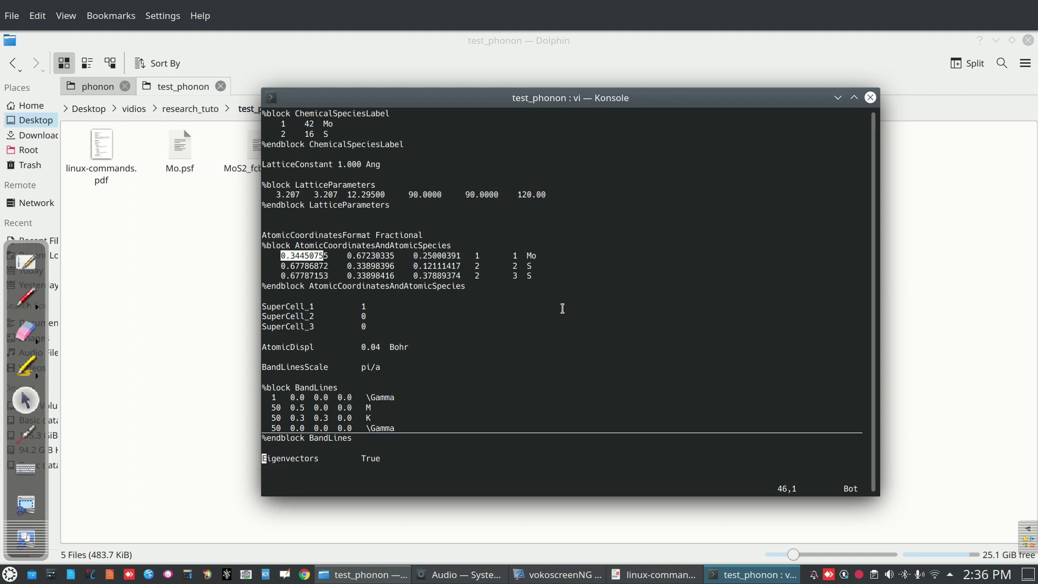
{"action": "left_click", "coordinate": [369, 309]}
- Highlight the BandLines block and the Eigenvectors True line
{"action": "left_click_drag", "start_coordinate": [360, 448], "coordinate": [264, 387]}
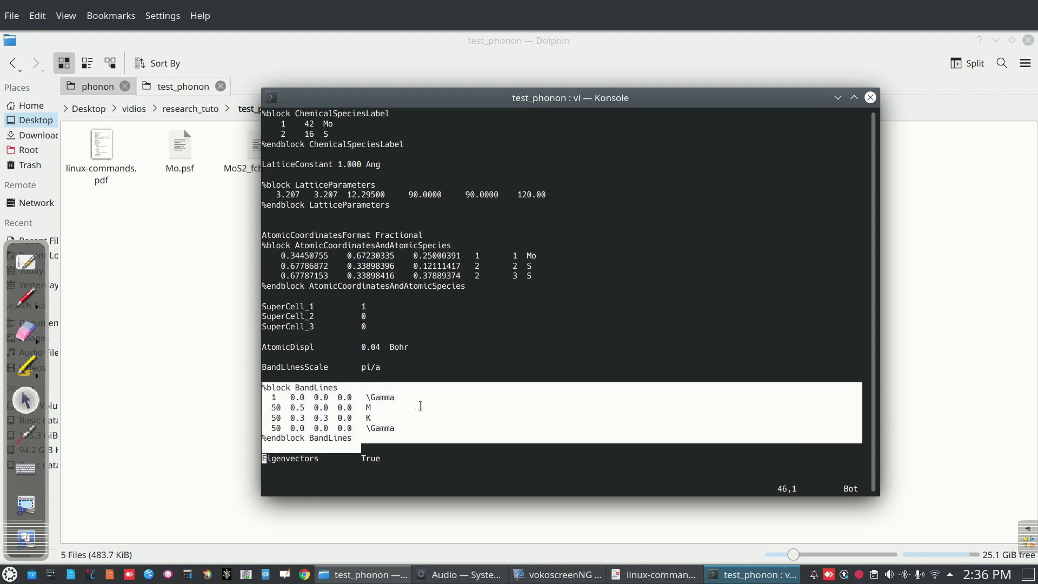
{"action": "left_click", "coordinate": [394, 404]}
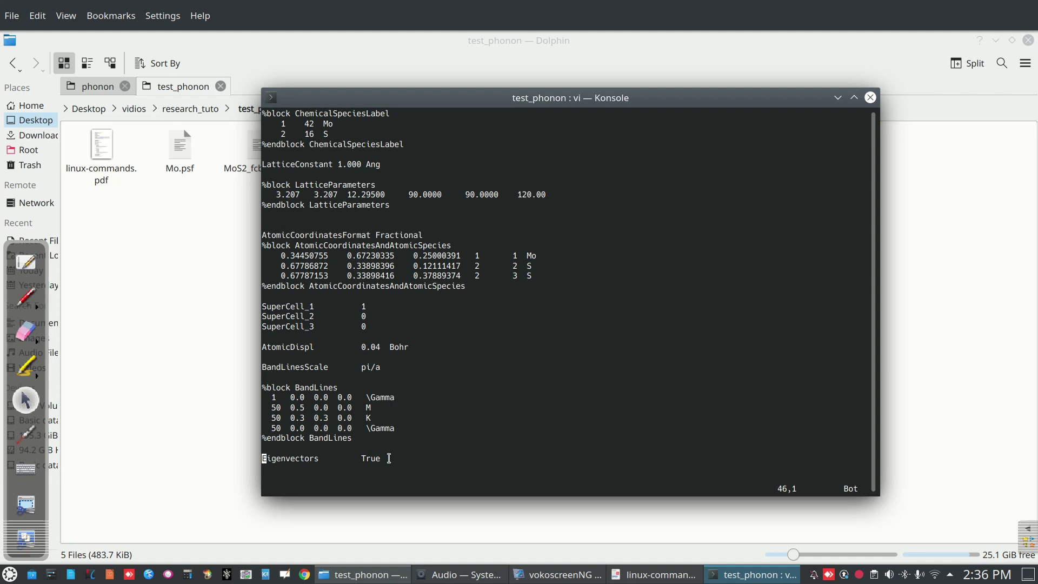
{"action": "left_click_drag", "start_coordinate": [388, 459], "coordinate": [260, 459]}
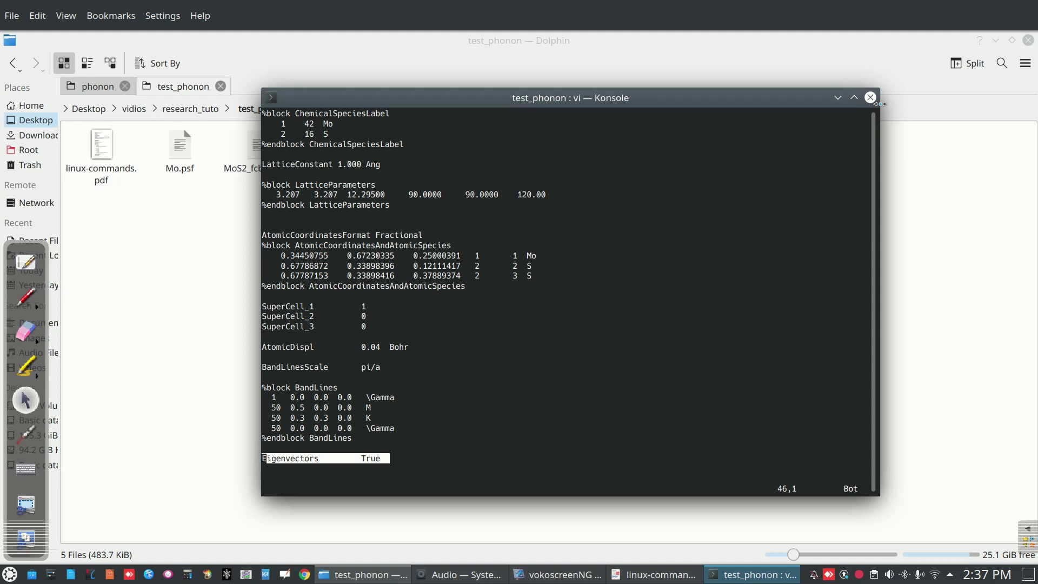
{"action": "left_click", "coordinate": [676, 259]}
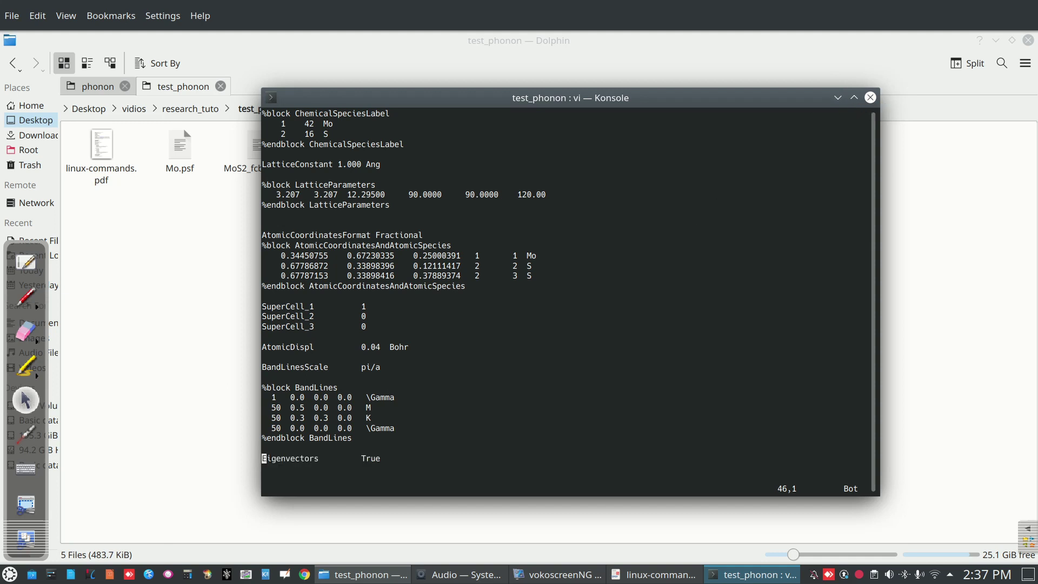
- Leave vi with :wq and move the terminal aside to show the folder
{"action": "type", "text": ":"}
{"action": "type", "text": "wq"}
{"action": "key", "text": "Return"}
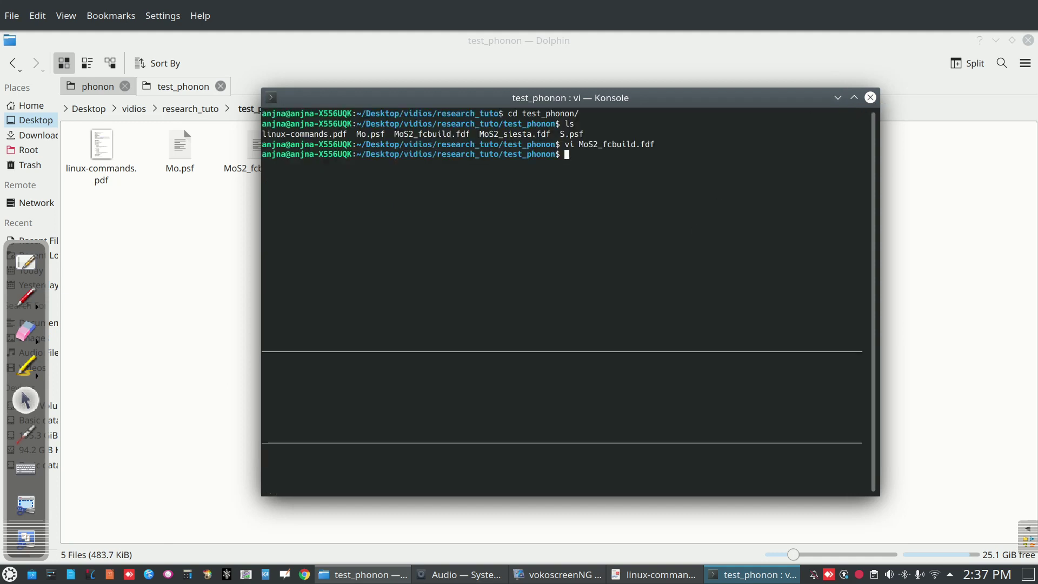
{"action": "left_click_drag", "start_coordinate": [570, 95], "coordinate": [503, 193]}
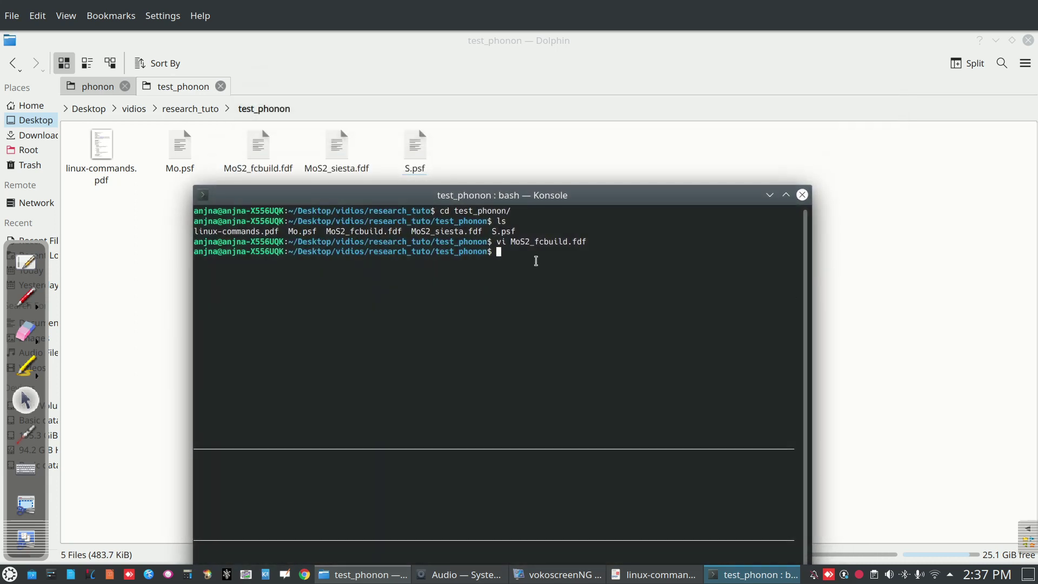
- Run fcbuild < MoS2_fcbuild.fdf to generate FC.fdf
{"action": "type", "text": "fcbuild < MoS"}
{"action": "key", "text": "Tab"}
{"action": "type", "text": "f"}
{"action": "key", "text": "Tab"}
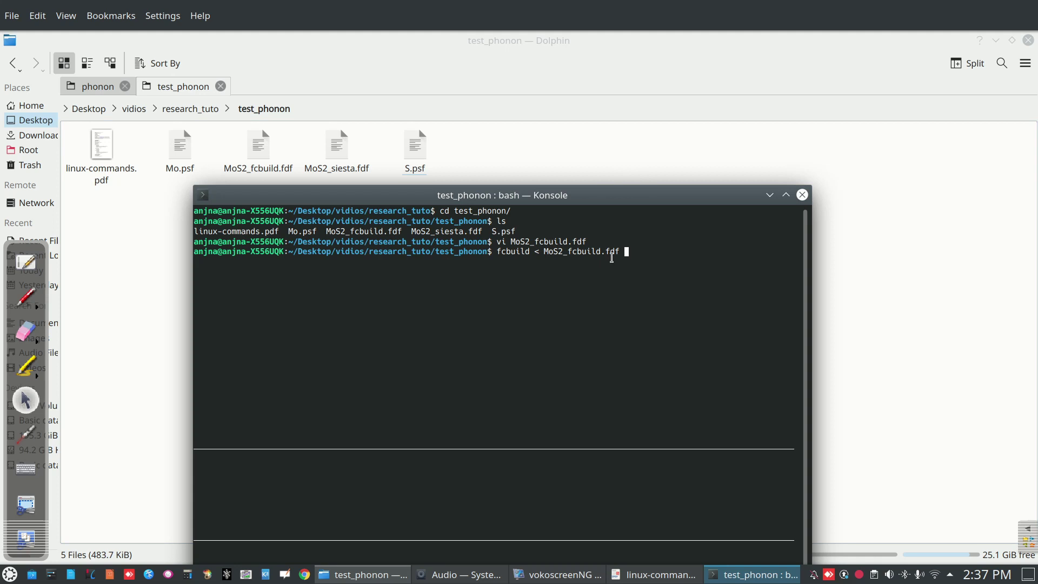
{"action": "left_click_drag", "start_coordinate": [626, 252], "coordinate": [544, 251]}
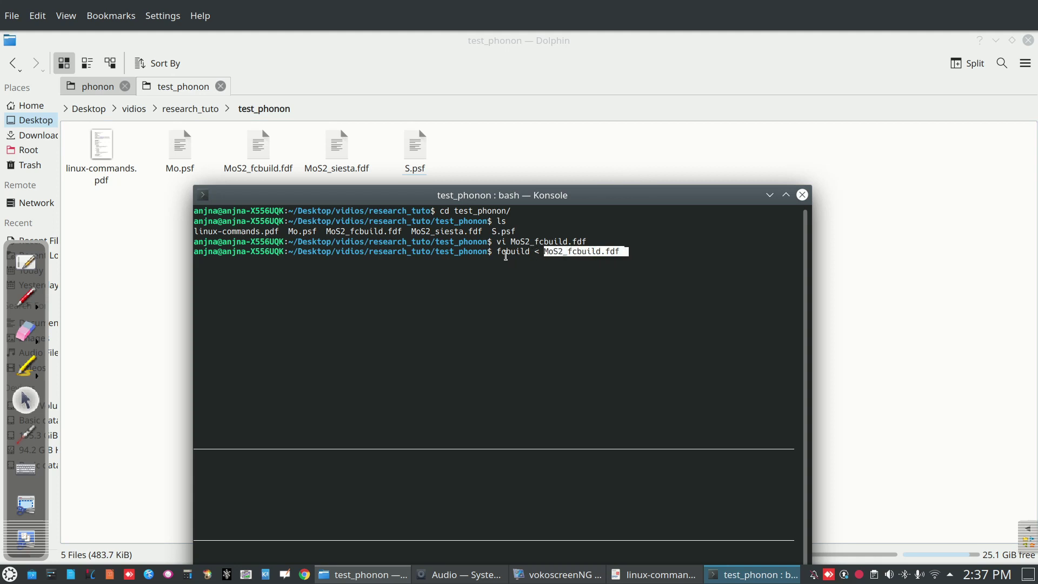
{"action": "left_click", "coordinate": [640, 251]}
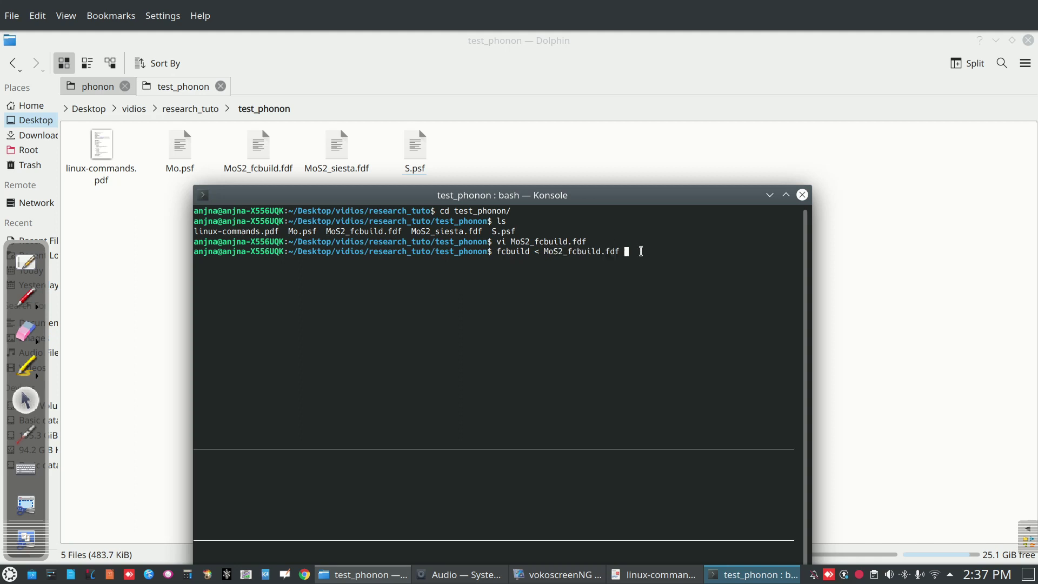
{"action": "key", "text": "Return"}
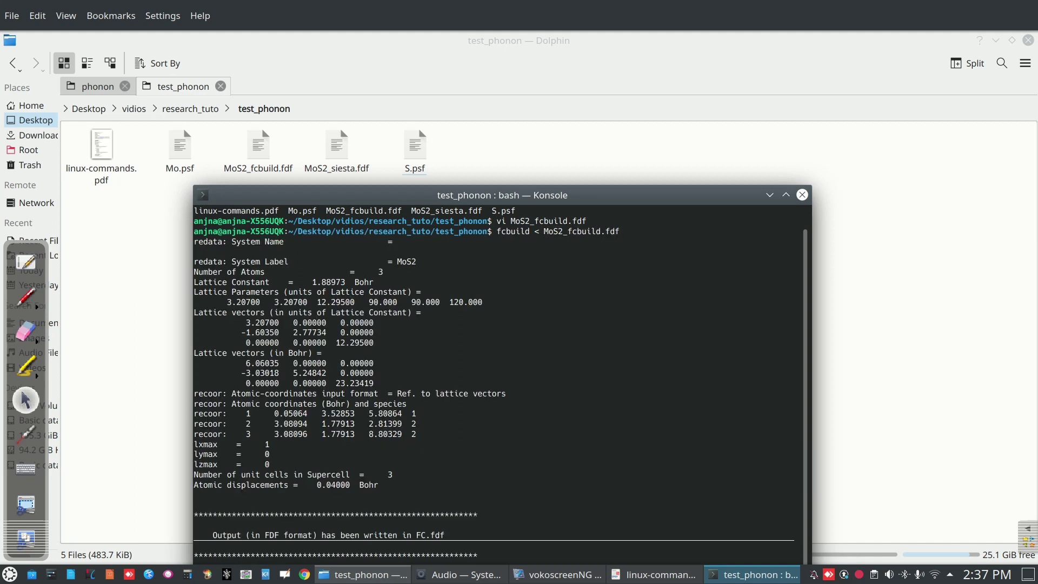
- Check the newly generated FC.fdf and out.fdf in Dolphin's test_phonon folder
{"action": "left_click_drag", "start_coordinate": [517, 194], "coordinate": [528, 214]}
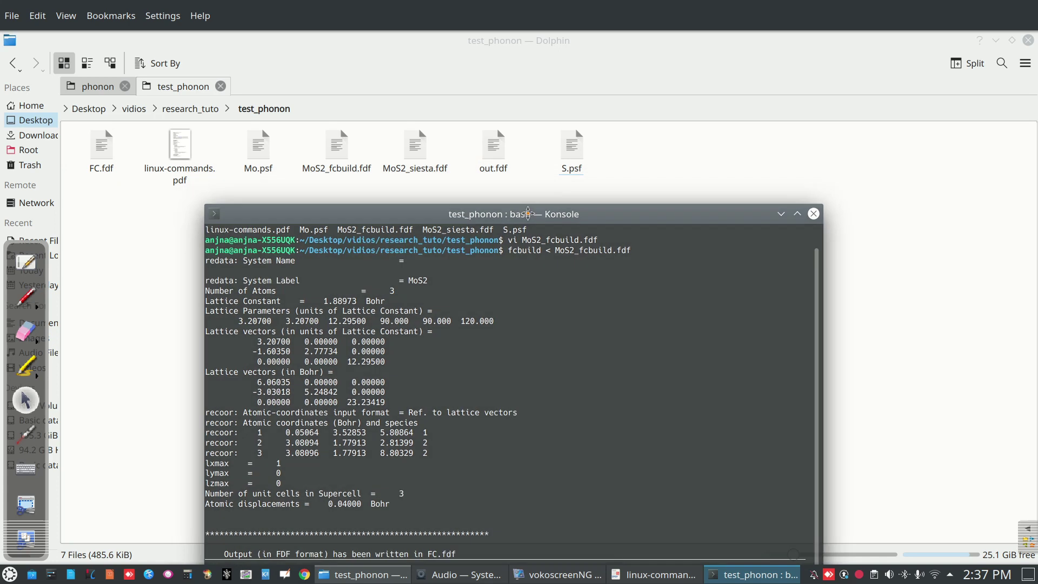
{"action": "left_click", "coordinate": [103, 154]}
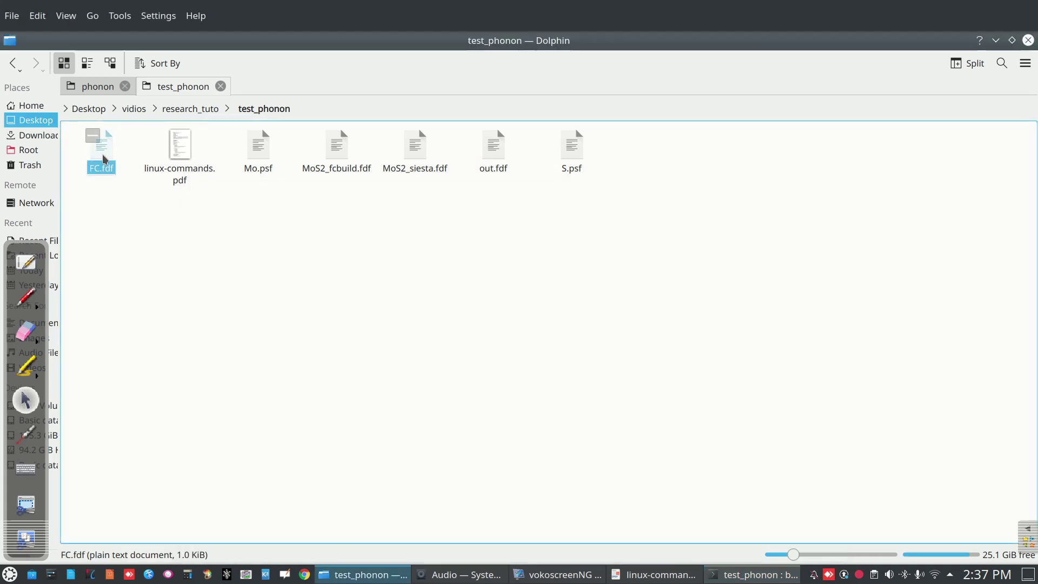
{"action": "left_click", "coordinate": [494, 166], "text": "ctrl"}
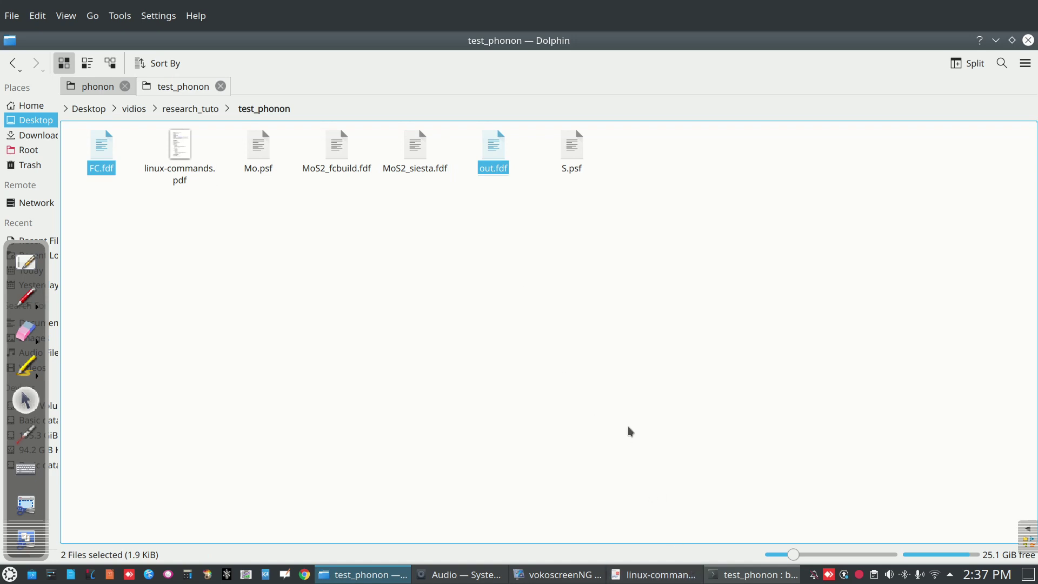
{"action": "left_click", "coordinate": [370, 310]}
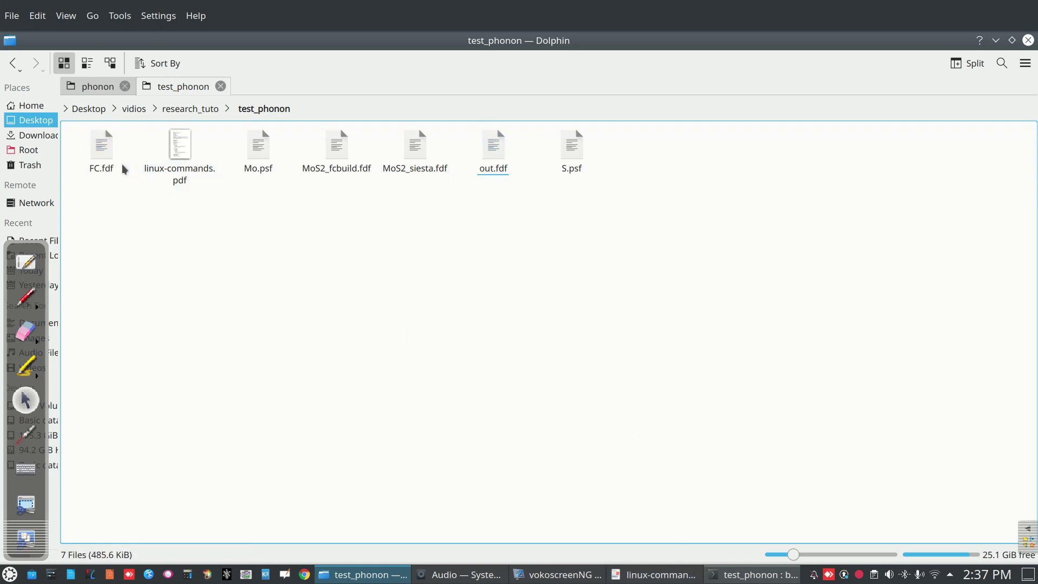
- Clear the Konsole screen to a fresh prompt
{"action": "left_click", "coordinate": [760, 578]}
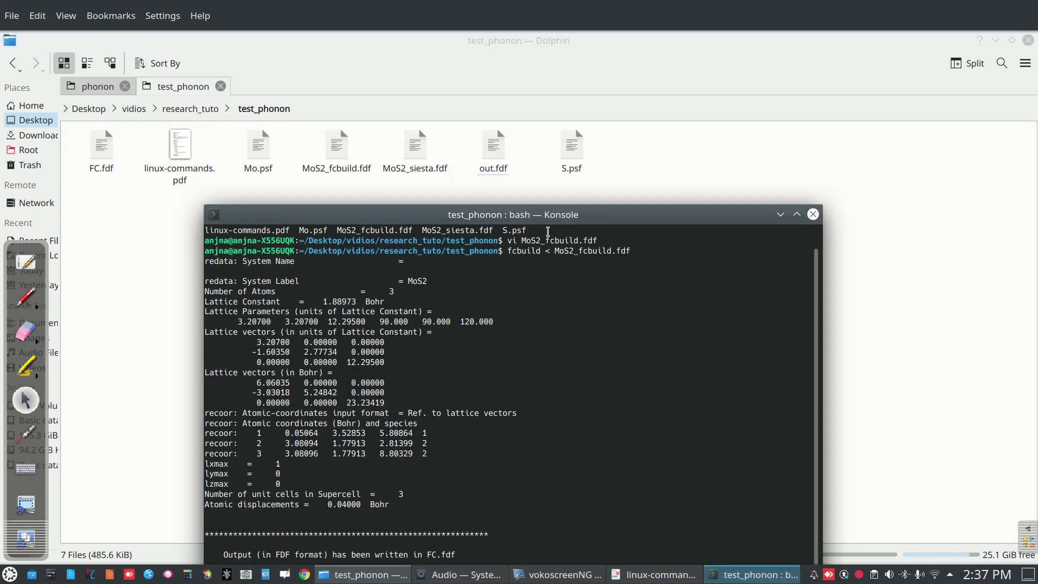
{"action": "left_click_drag", "start_coordinate": [551, 218], "coordinate": [577, 169]}
{"action": "type", "text": "clear"}
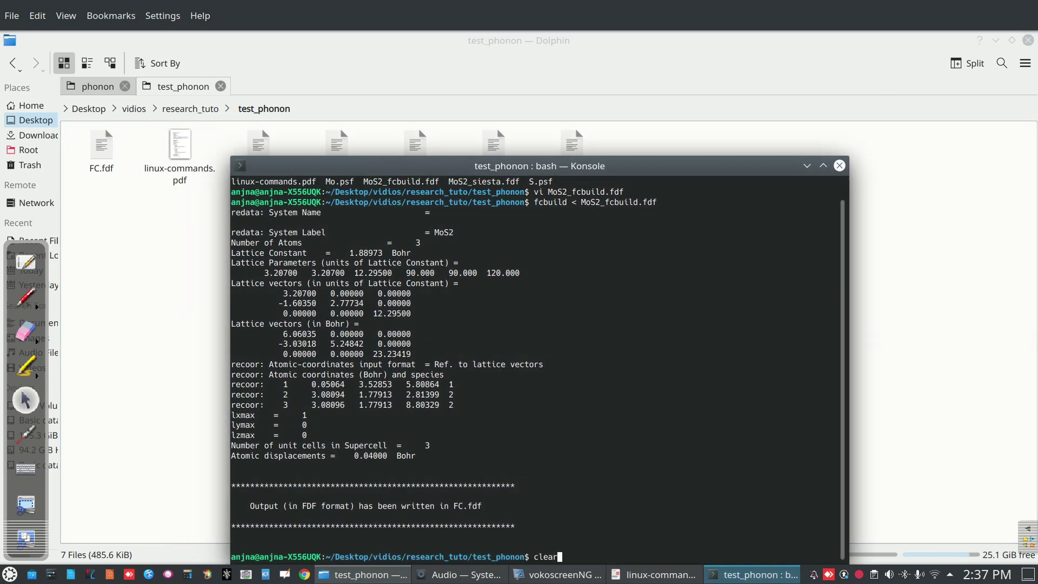
{"action": "key", "text": "Return"}
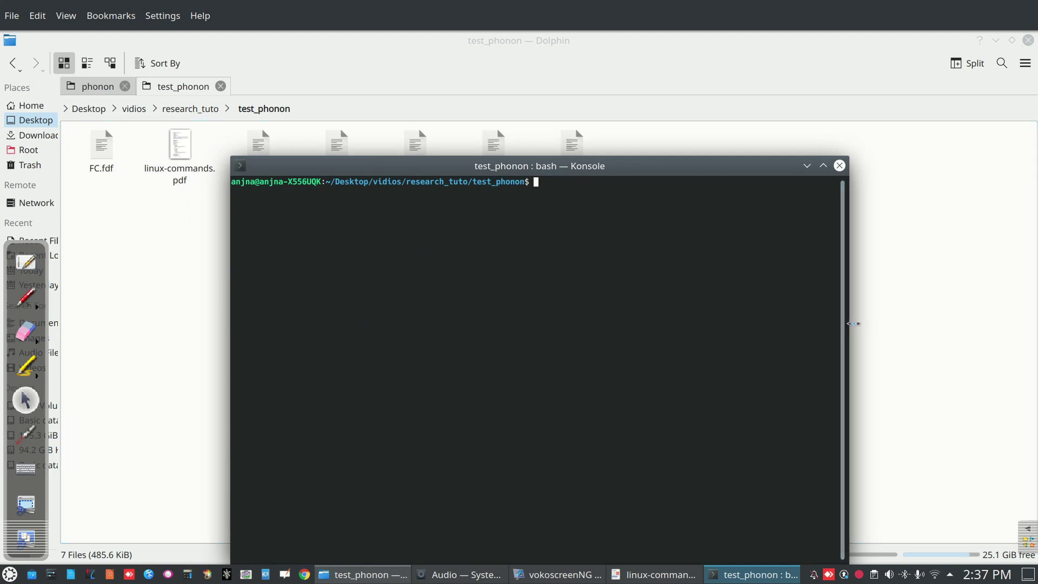
- Widen the terminal, then select FC.fdf and MoS2_siesta.fdf in Dolphin
{"action": "left_click_drag", "start_coordinate": [851, 322], "coordinate": [984, 311]}
{"action": "left_click_drag", "start_coordinate": [692, 169], "coordinate": [616, 246]}
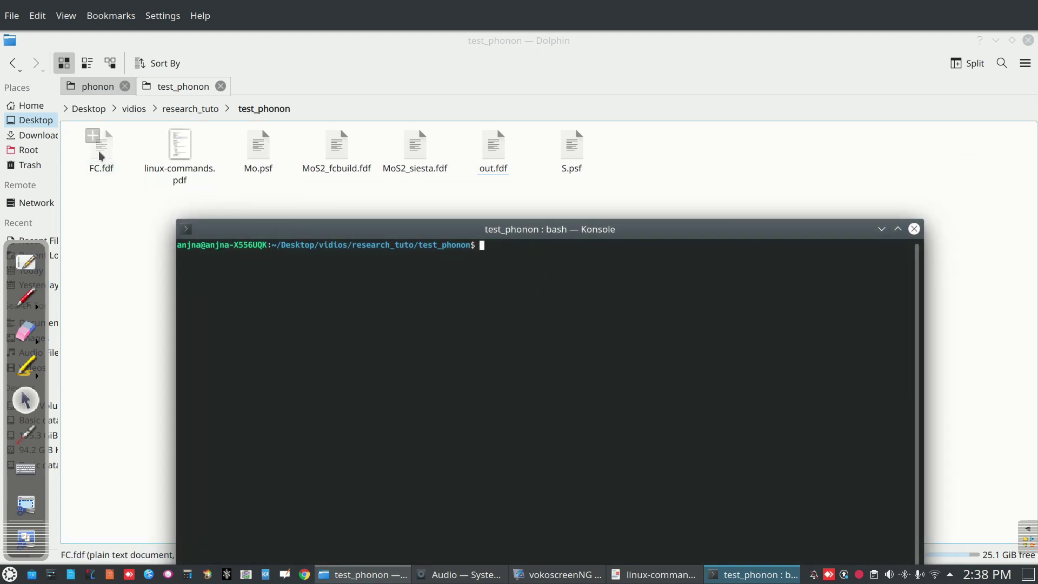
{"action": "left_click", "coordinate": [101, 143]}
{"action": "left_click", "coordinate": [417, 151], "text": "ctrl"}
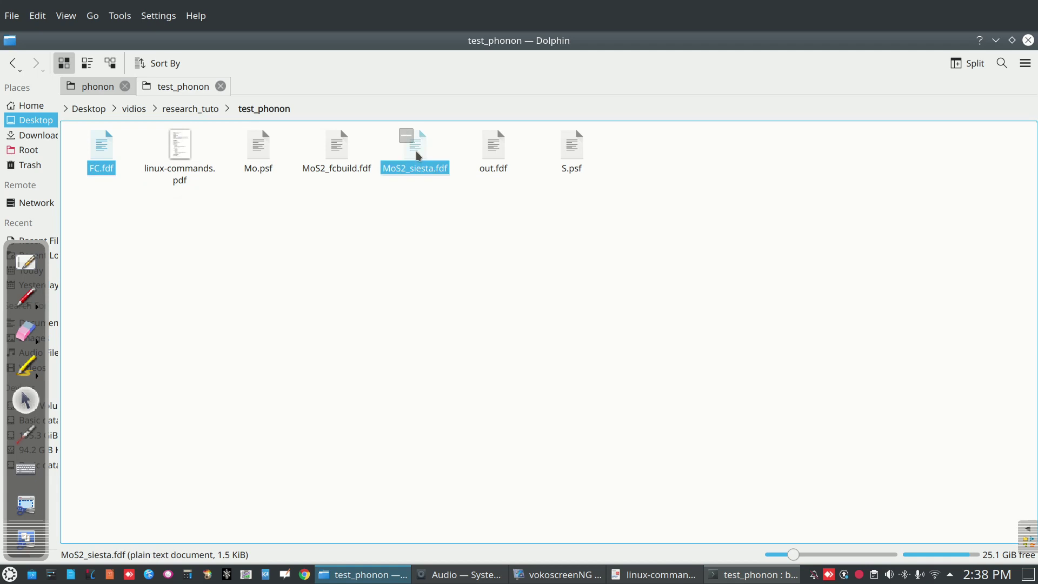
- Open FC.fdf and MoS2_siesta.fdf together in the Kate text editor
{"action": "right_click", "coordinate": [417, 151]}
{"action": "mouse_move", "coordinate": [480, 181]}
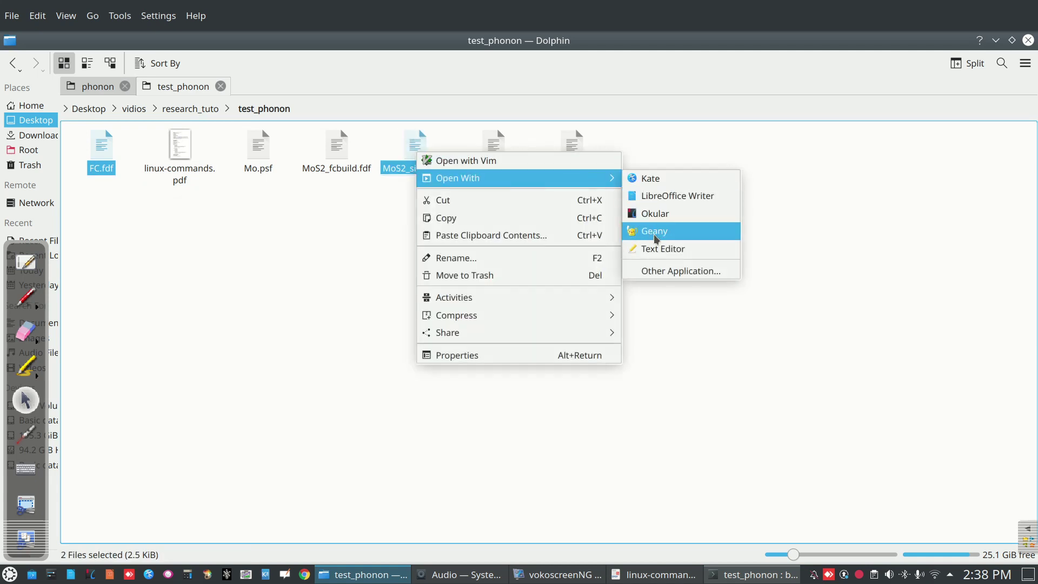
{"action": "left_click", "coordinate": [657, 248]}
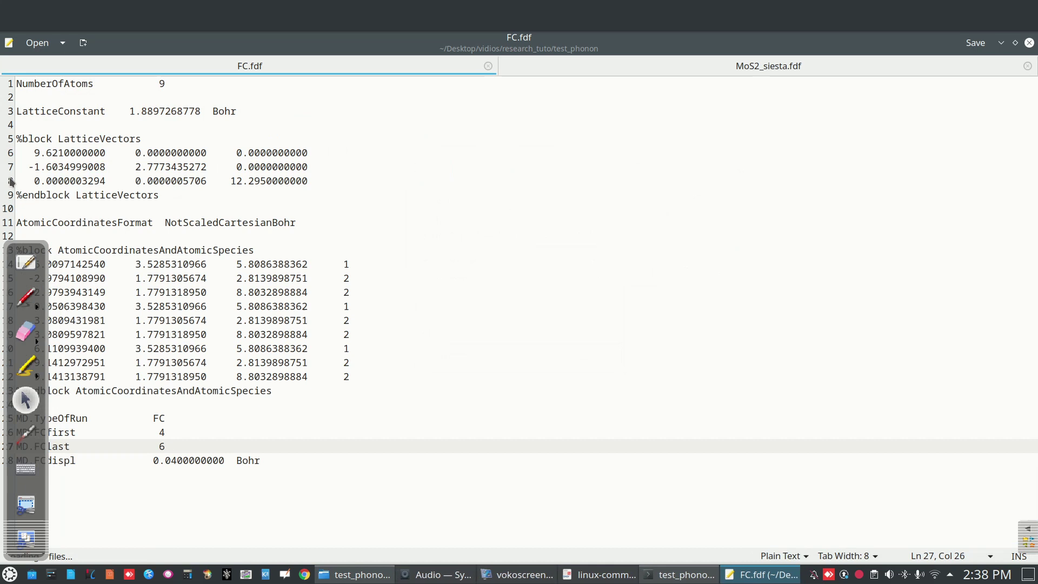
- Highlight the atomic coordinate lines in FC.fdf
{"action": "left_click_drag", "start_coordinate": [34, 247], "coordinate": [57, 247]}
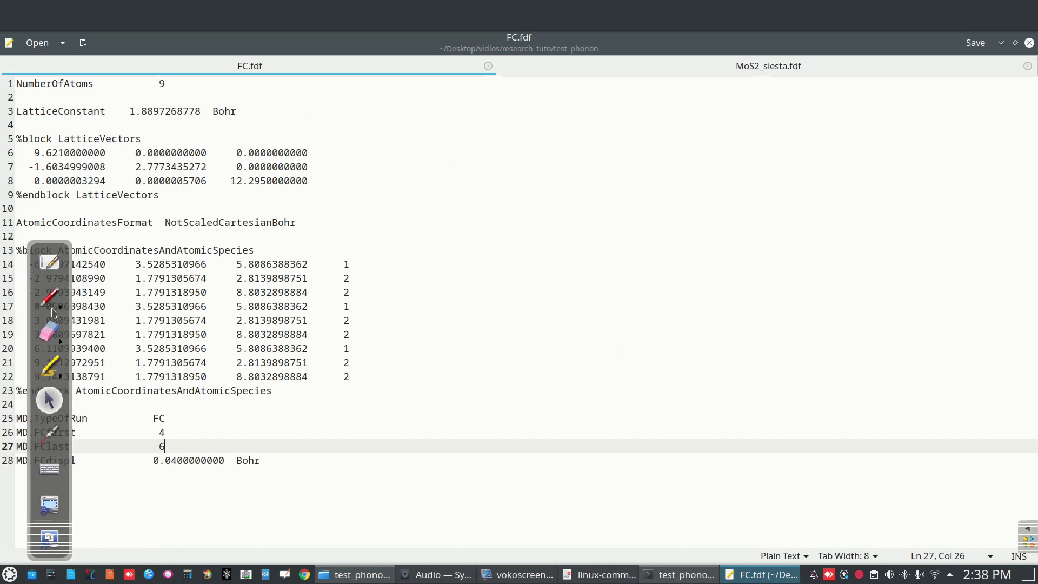
{"action": "left_click", "coordinate": [55, 537]}
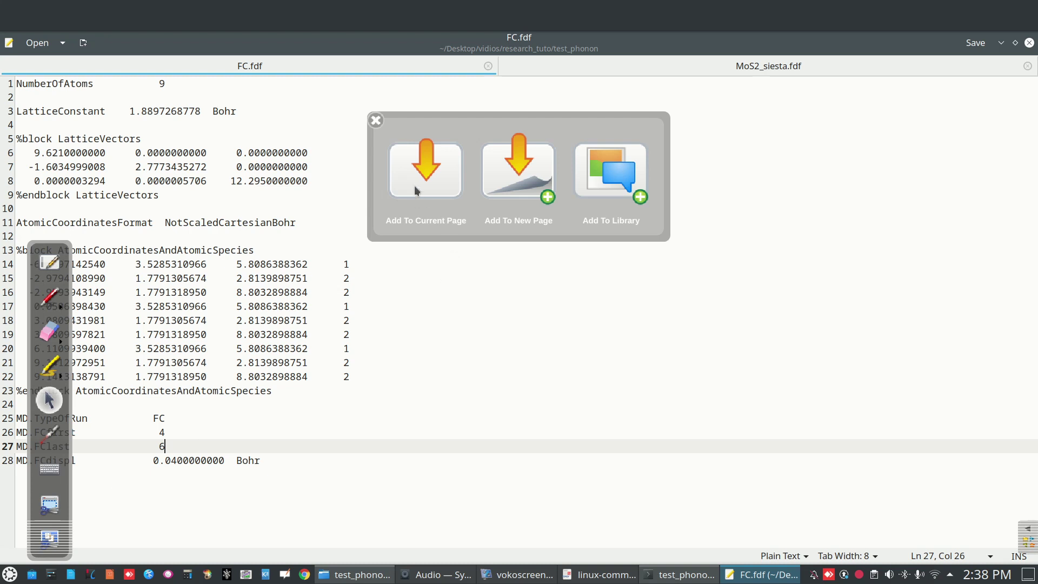
{"action": "left_click", "coordinate": [376, 120]}
{"action": "left_click_drag", "start_coordinate": [68, 238], "coordinate": [33, 376]}
{"action": "left_click", "coordinate": [351, 278]}
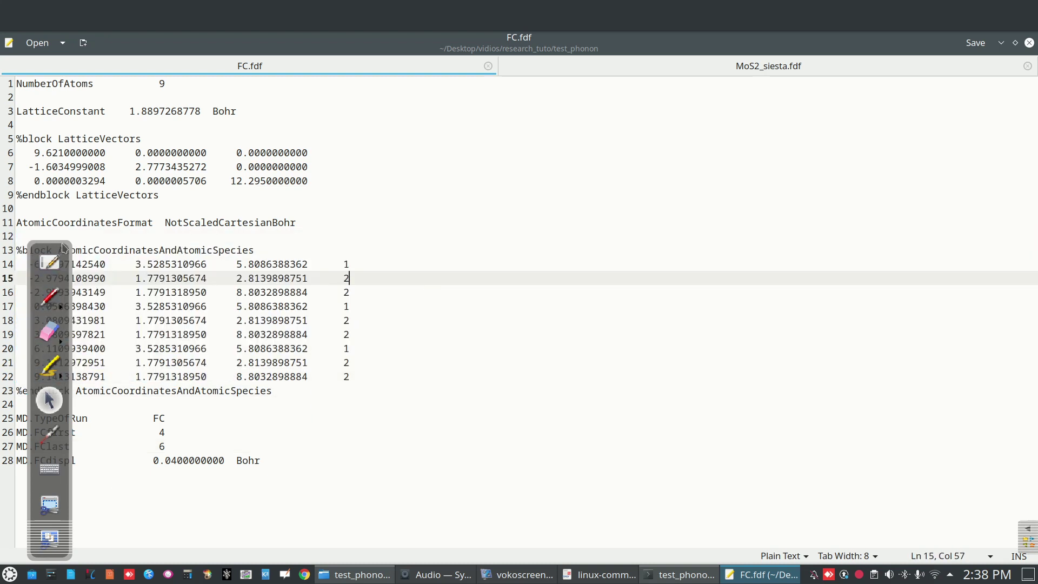
{"action": "left_click_drag", "start_coordinate": [65, 248], "coordinate": [41, 247]}
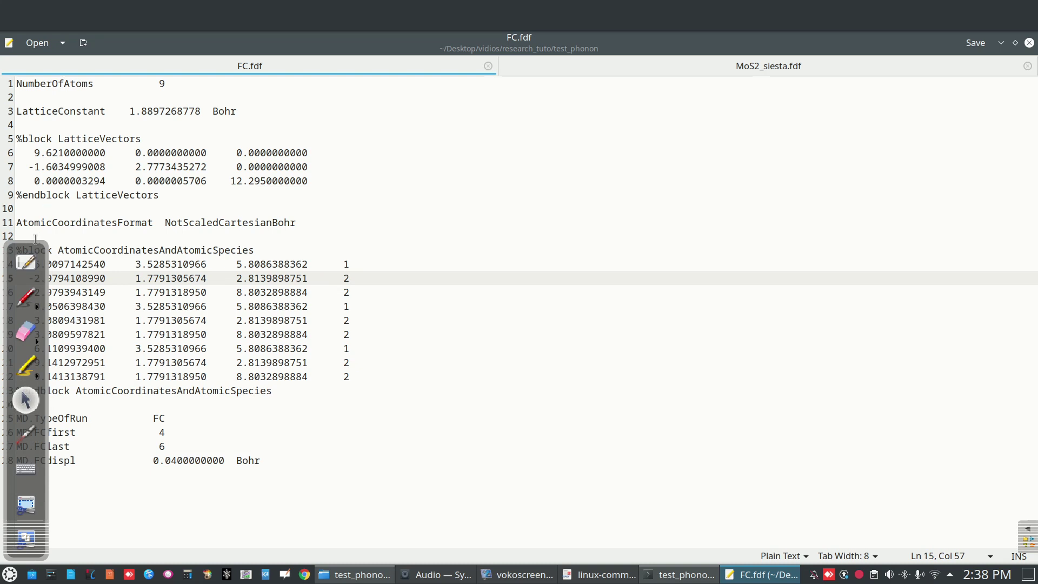
{"action": "left_click_drag", "start_coordinate": [36, 241], "coordinate": [20, 302]}
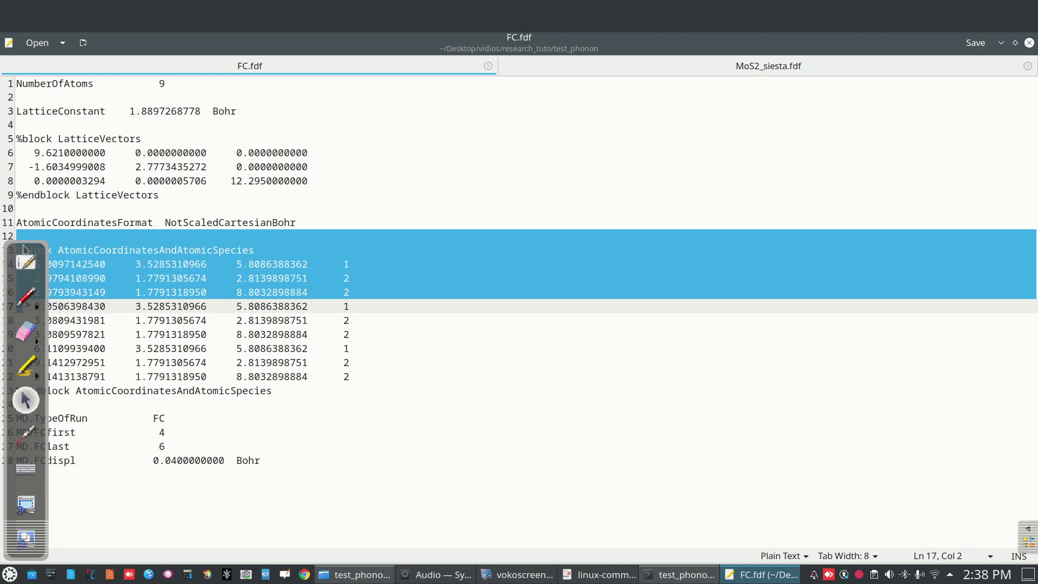
{"action": "left_click", "coordinate": [154, 233]}
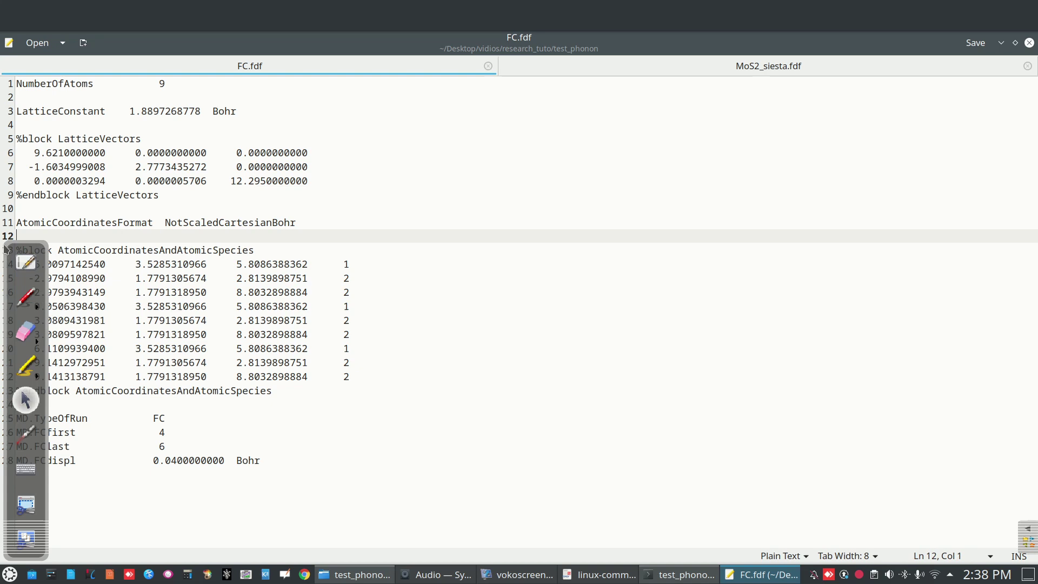
- Highlight the NumberOfAtoms 9 line and the full AtomicCoordinatesAndAtomicSpecies block
{"action": "left_click_drag", "start_coordinate": [7, 249], "coordinate": [993, 249]}
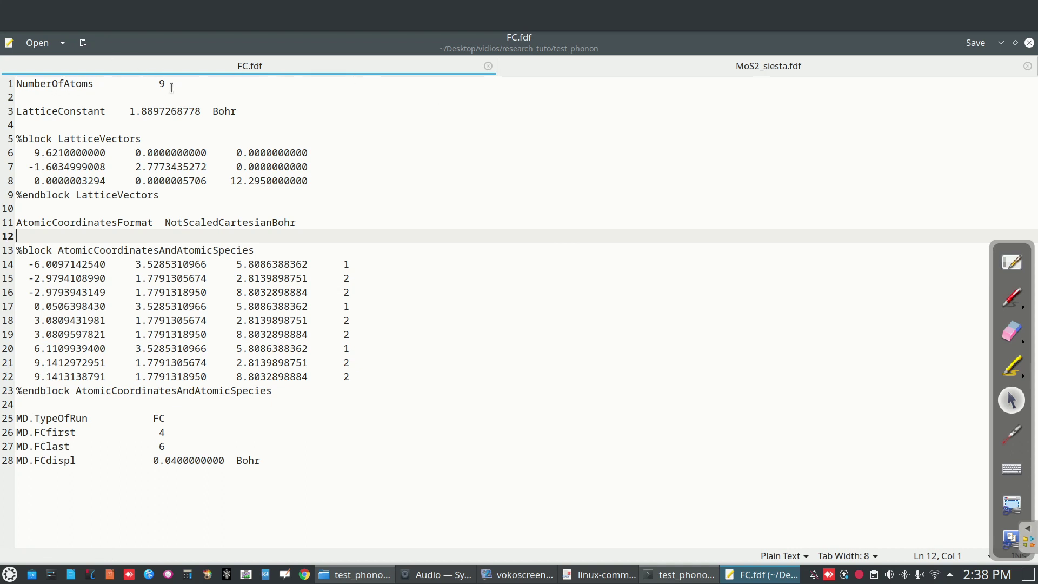
{"action": "left_click_drag", "start_coordinate": [166, 84], "coordinate": [18, 78]}
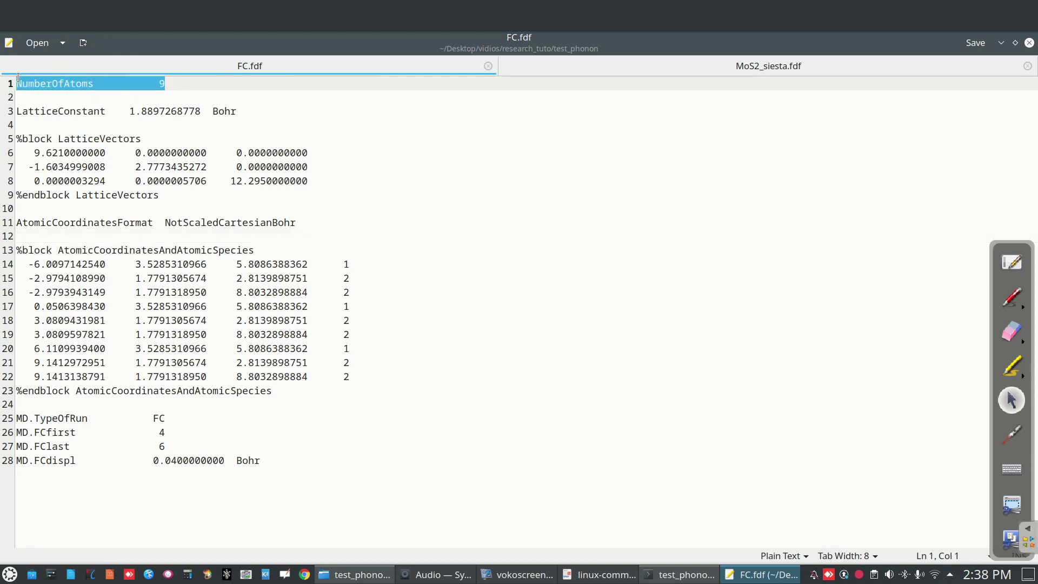
{"action": "left_click", "coordinate": [153, 112]}
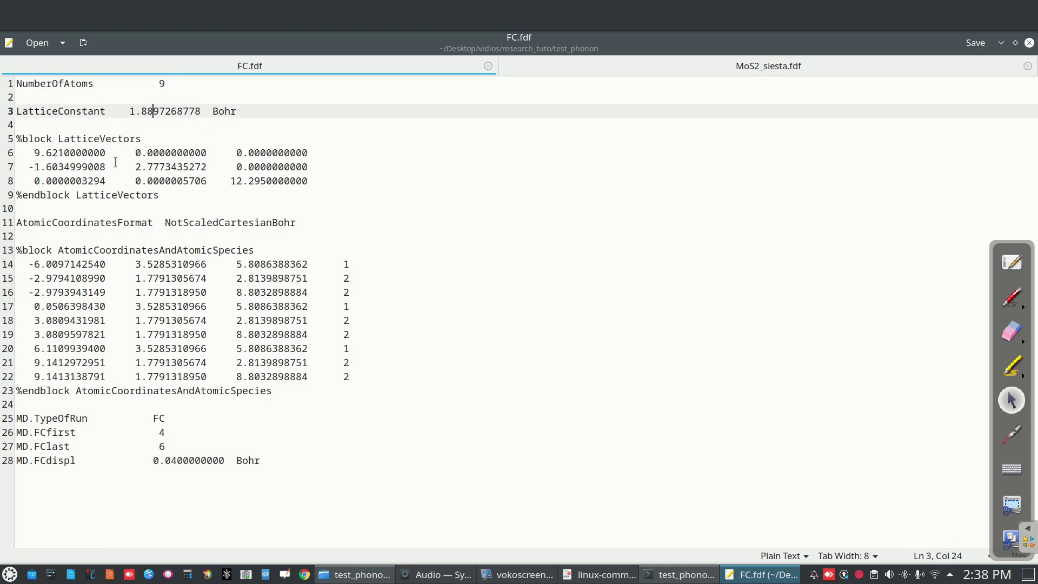
{"action": "left_click_drag", "start_coordinate": [23, 247], "coordinate": [362, 375]}
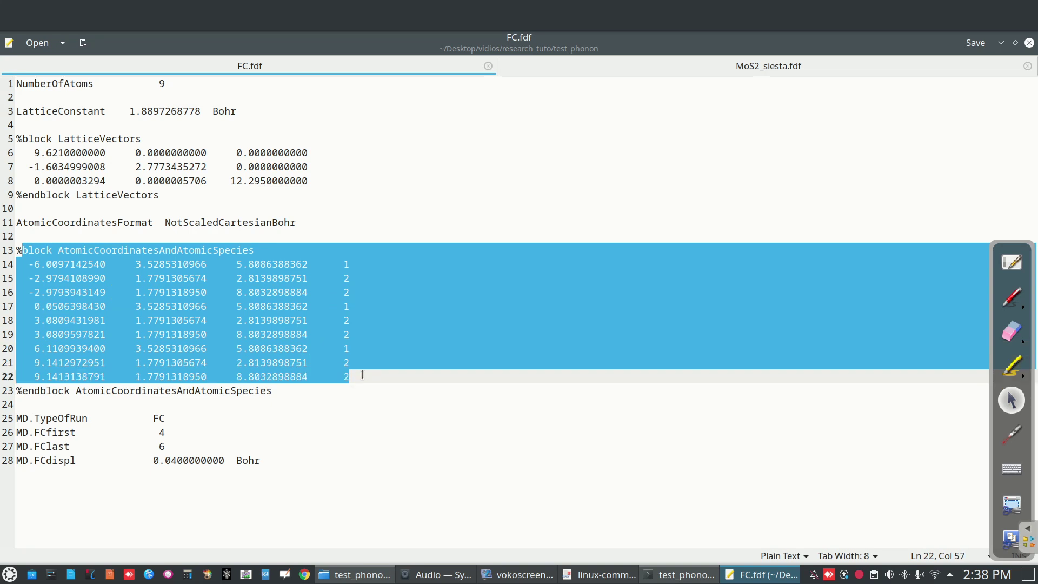
{"action": "left_click", "coordinate": [358, 376]}
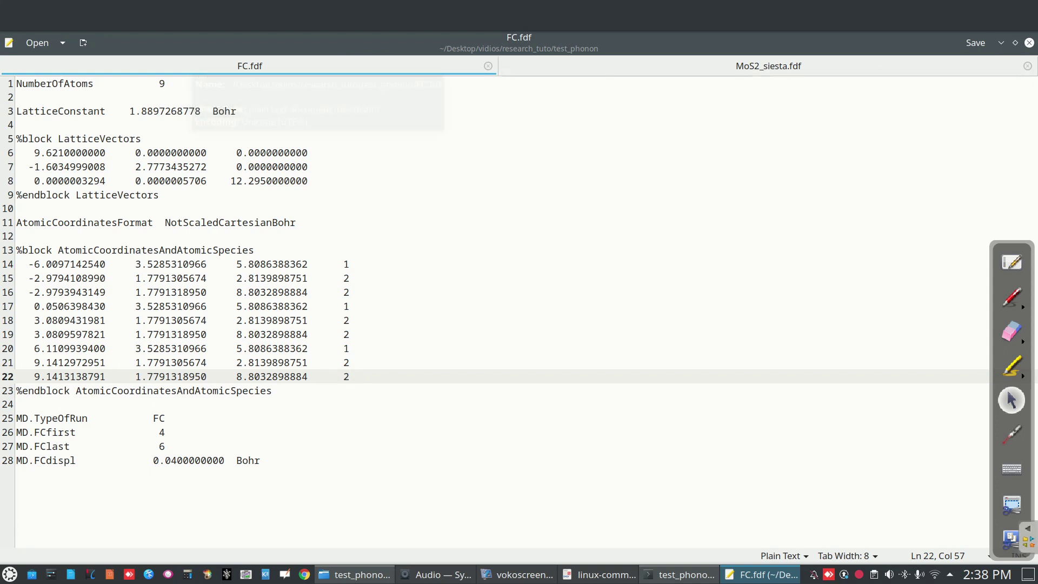
- Minimise the editor and try selecting MoS2_fcbuild.fdf and FC.fdf in Dolphin
{"action": "left_click", "coordinate": [1001, 44]}
{"action": "left_click", "coordinate": [381, 196]}
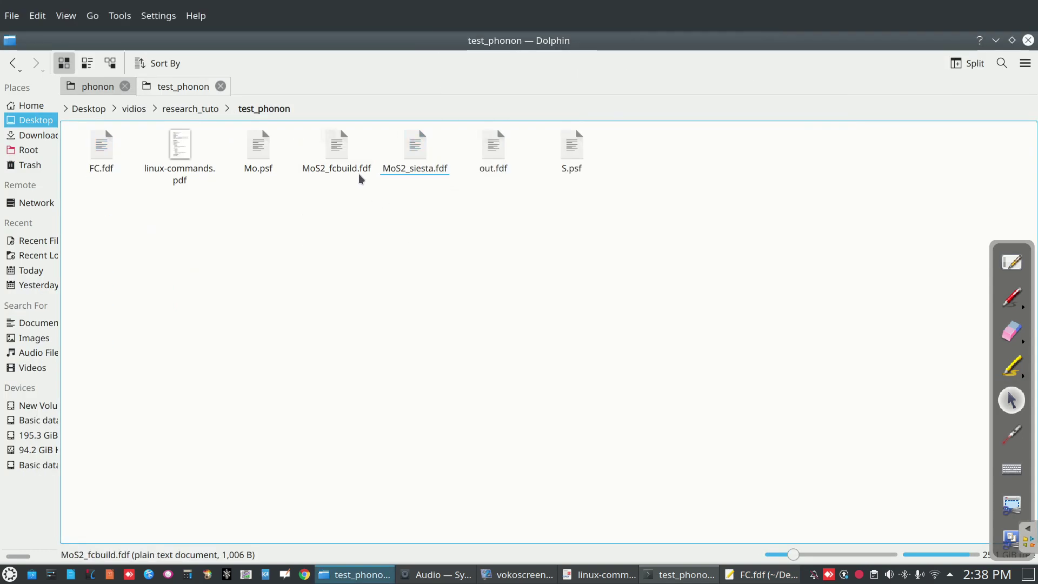
{"action": "left_click", "coordinate": [333, 167]}
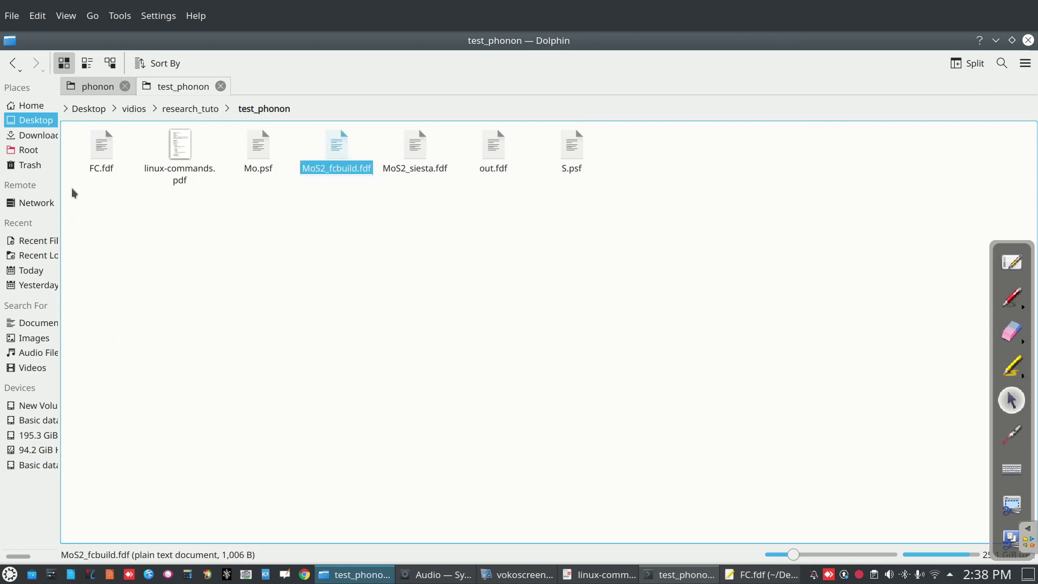
{"action": "left_click", "coordinate": [101, 162]}
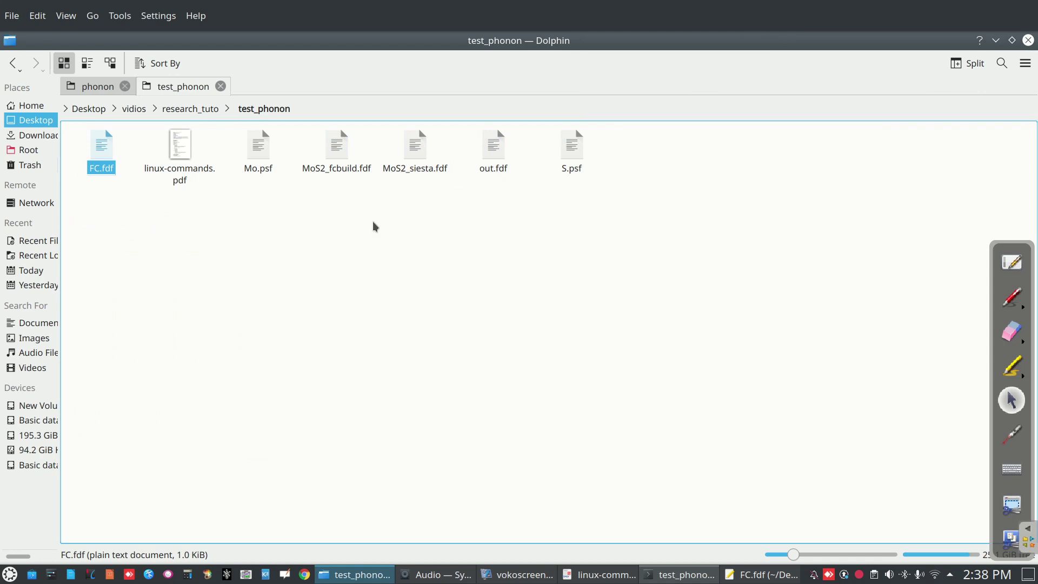
{"action": "left_click", "coordinate": [341, 209]}
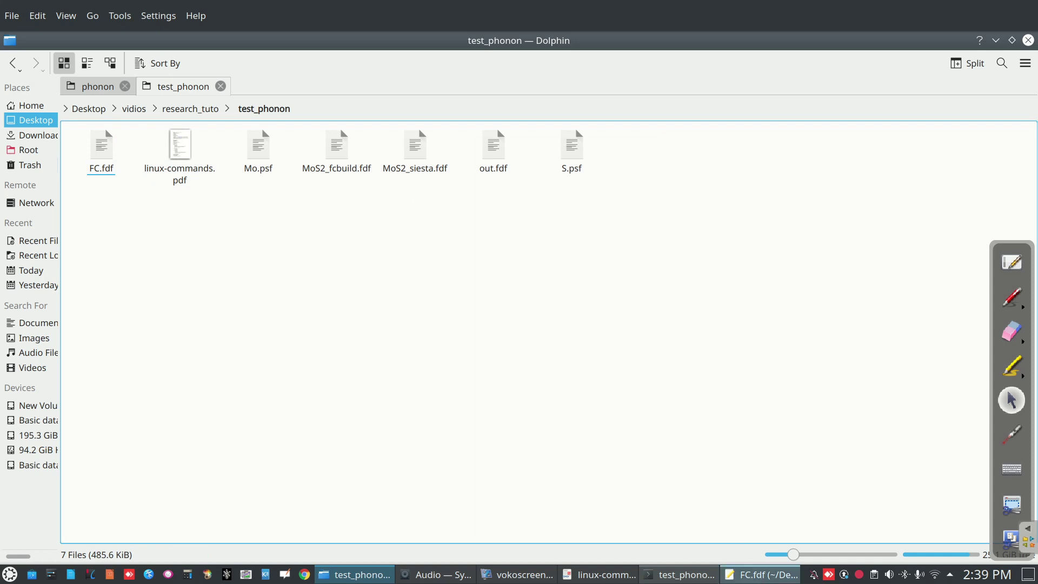
{"action": "left_click", "coordinate": [762, 574]}
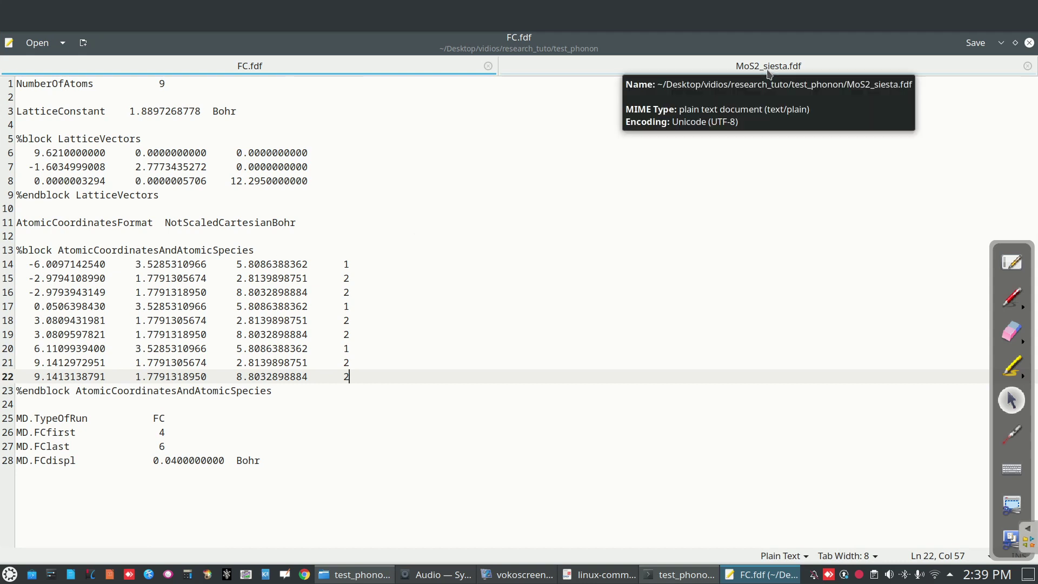
{"action": "left_click", "coordinate": [1001, 43]}
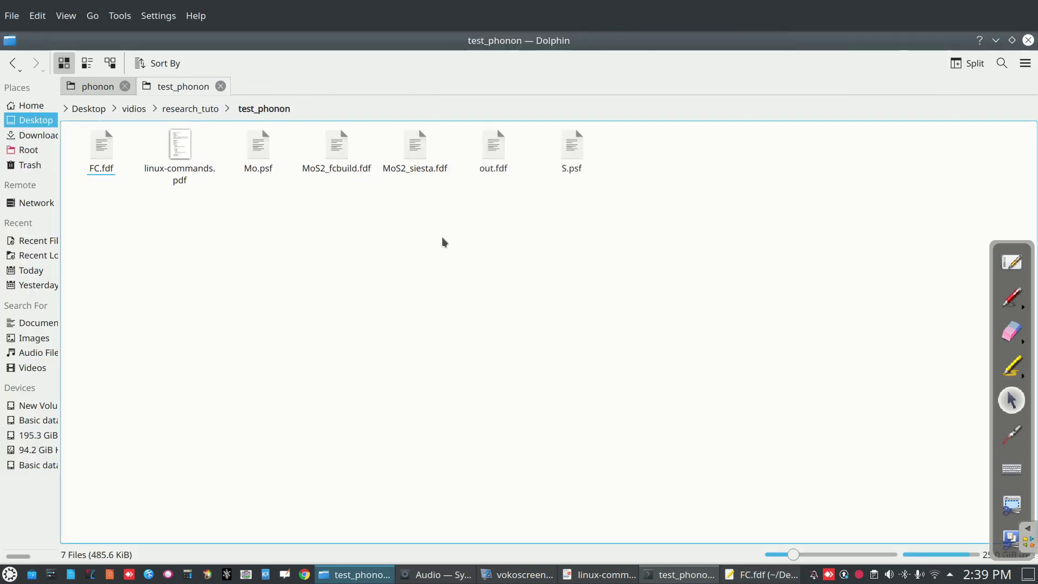
- Select FC.fdf together with MoS2_siesta.fdf
{"action": "left_click", "coordinate": [326, 164]}
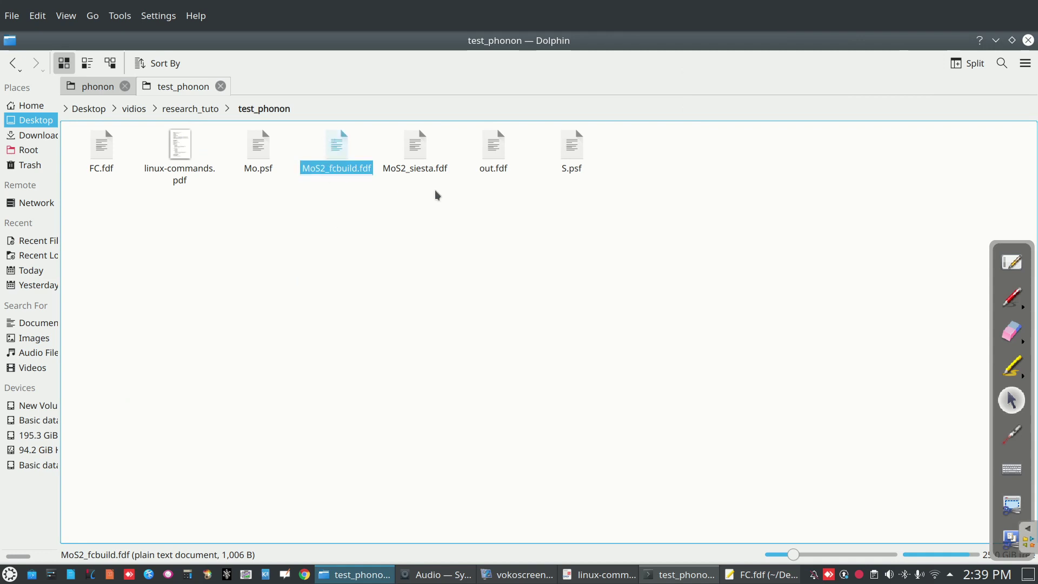
{"action": "left_click", "coordinate": [414, 168], "text": "ctrl"}
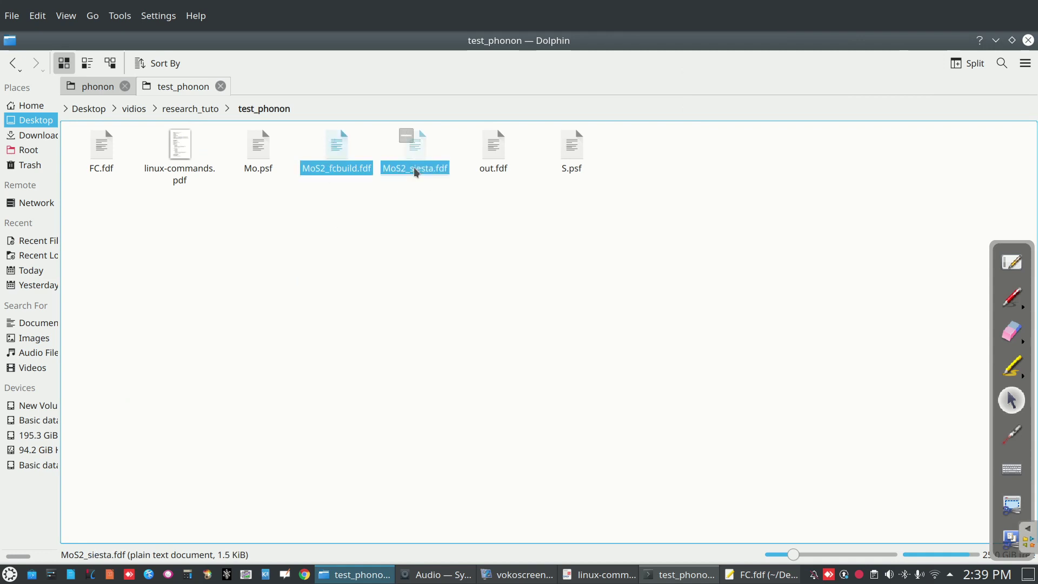
{"action": "left_click", "coordinate": [420, 204]}
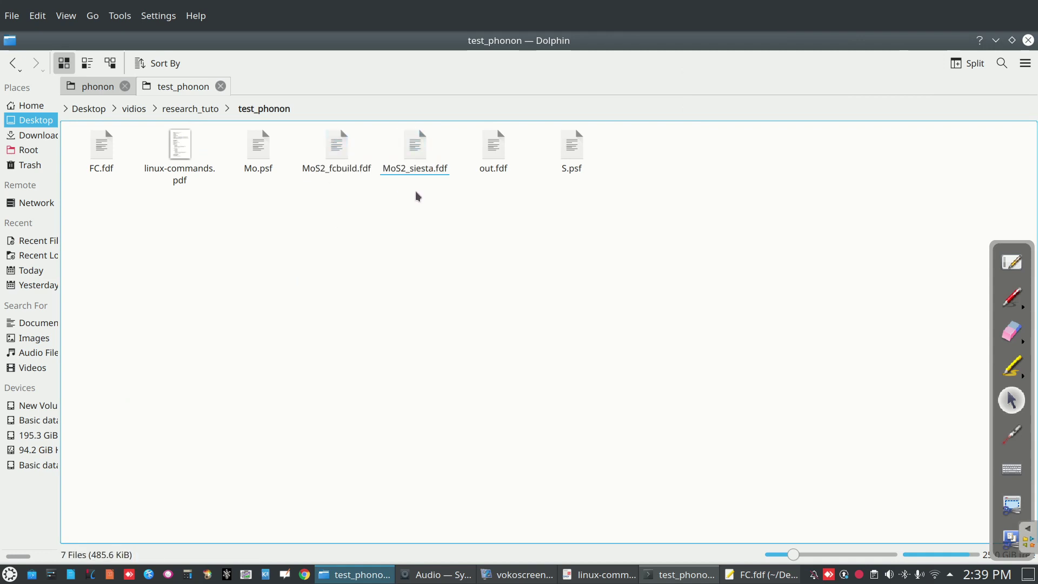
{"action": "left_click", "coordinate": [102, 158]}
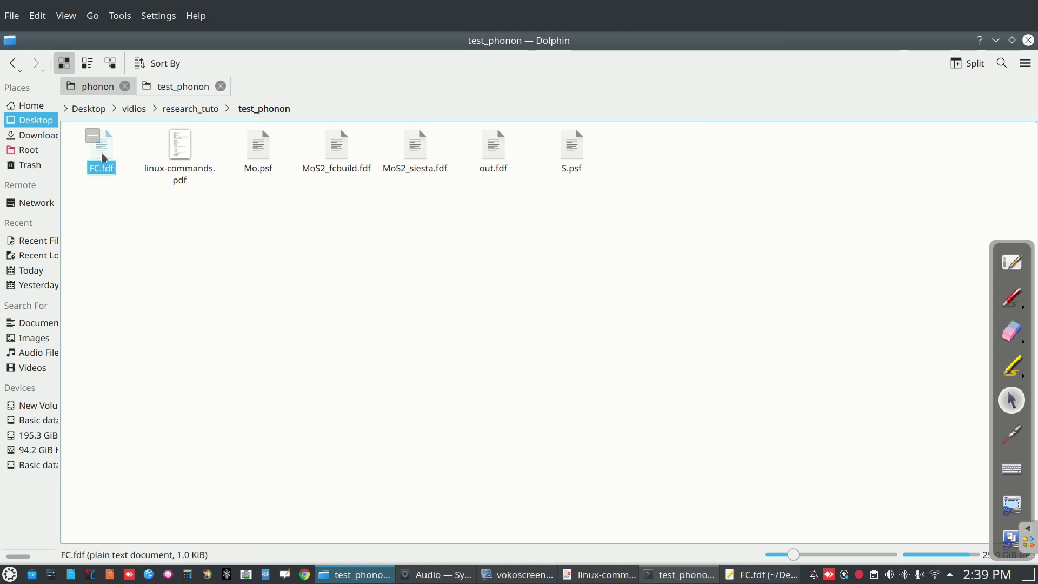
{"action": "left_click", "coordinate": [417, 164], "text": "ctrl"}
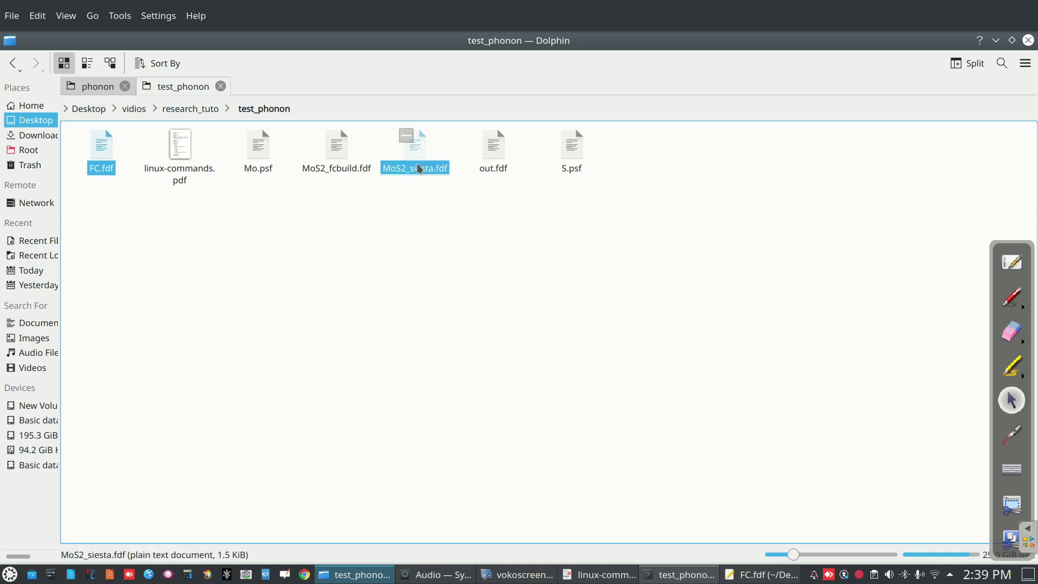
- Open both files in Kate and go to MoS2_siesta.fdf's NumberOfAtoms line
{"action": "key", "text": "Return"}
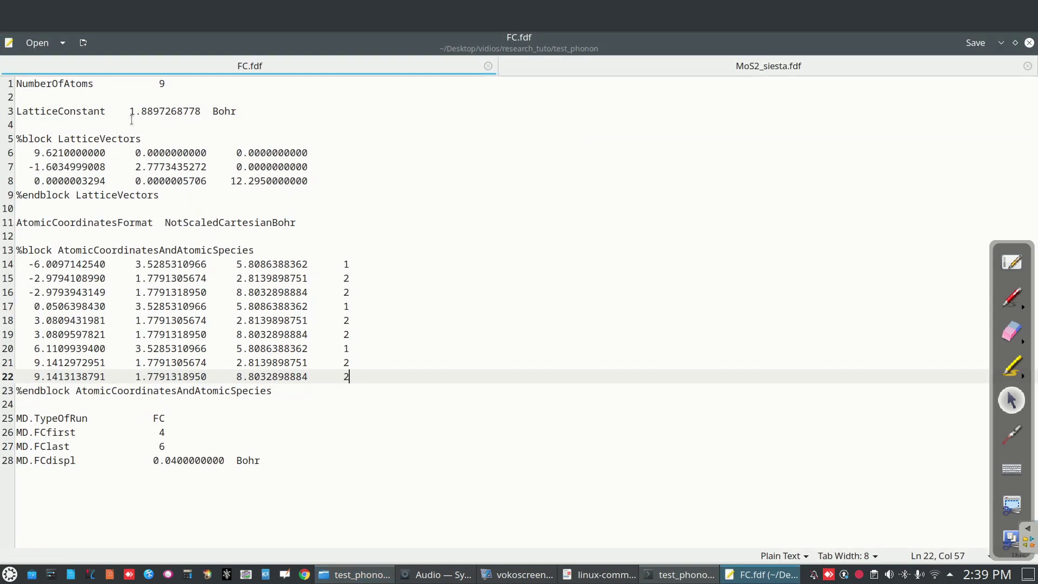
{"action": "left_click", "coordinate": [709, 67]}
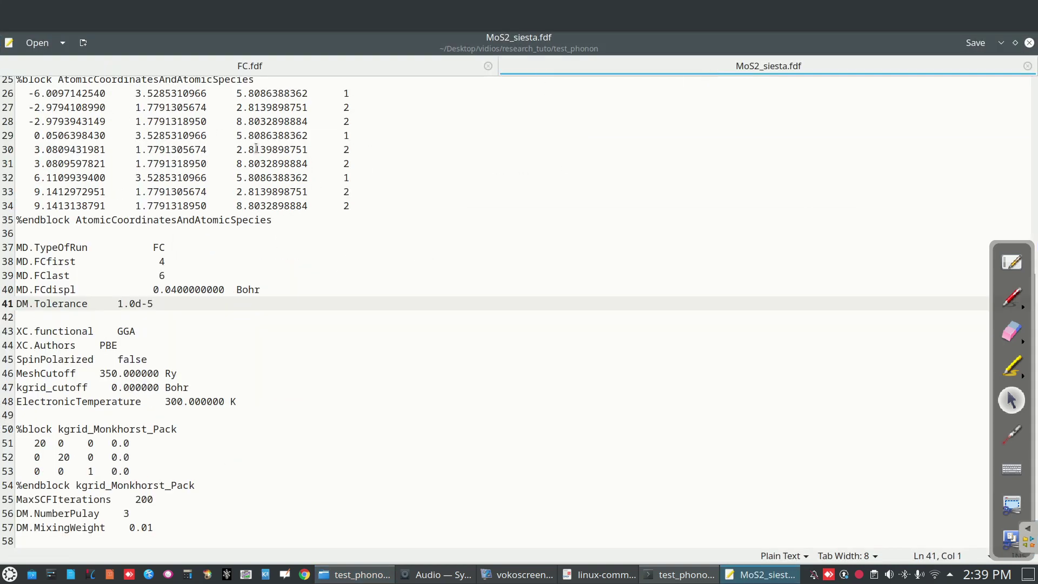
{"action": "scroll", "coordinate": [297, 164], "scroll_direction": "up", "scroll_amount": 8}
{"action": "left_click", "coordinate": [216, 151]}
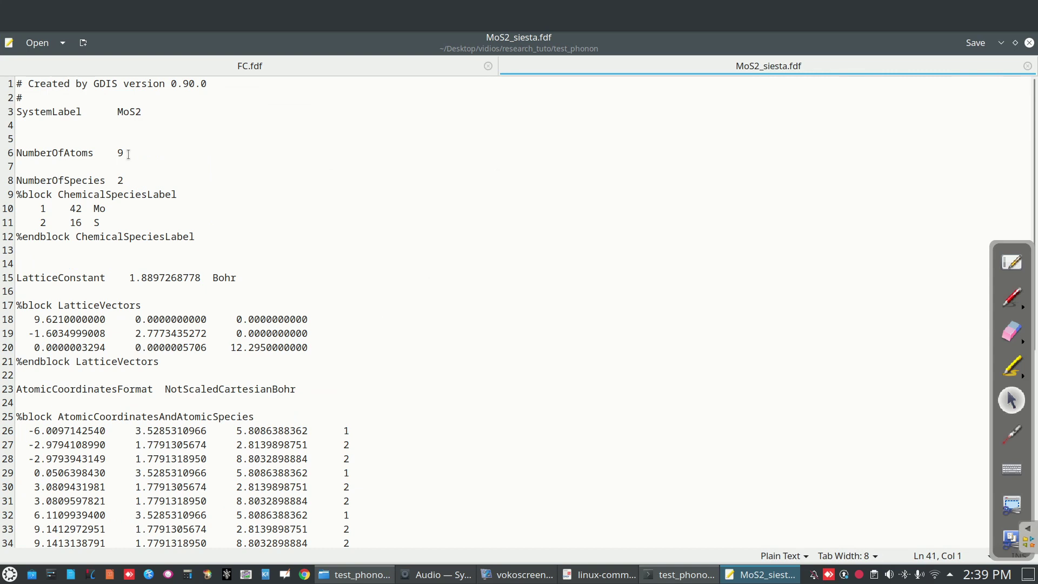
- Compare the LatticeConstant lines in FC.fdf and MoS2_siesta.fdf
{"action": "left_click", "coordinate": [241, 63]}
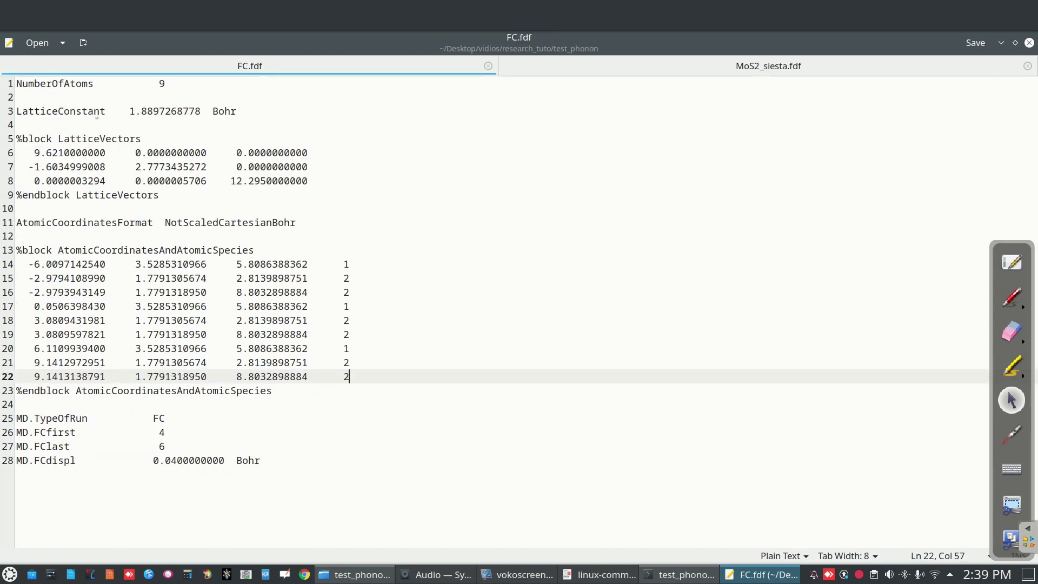
{"action": "left_click", "coordinate": [261, 111]}
{"action": "key", "text": "shift+Home"}
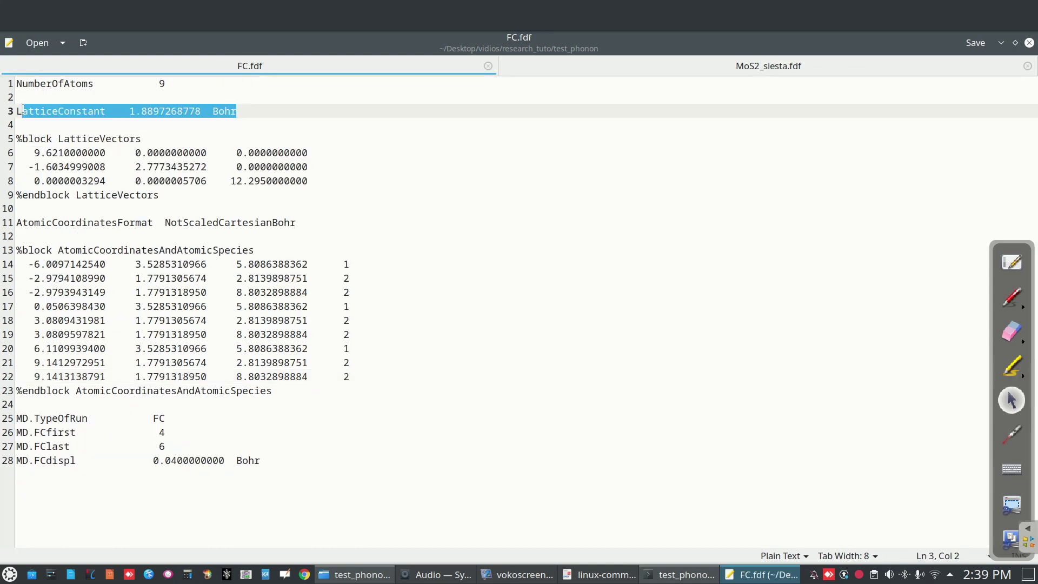
{"action": "key", "text": "shift+Up"}
{"action": "left_click", "coordinate": [800, 65]}
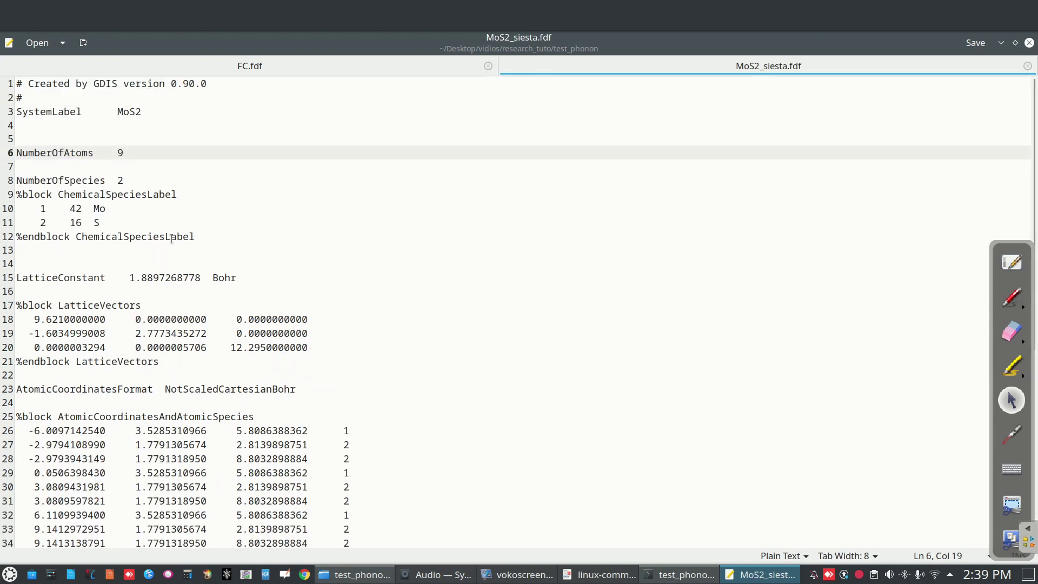
{"action": "left_click_drag", "start_coordinate": [130, 277], "coordinate": [367, 295]}
{"action": "left_click", "coordinate": [365, 295]}
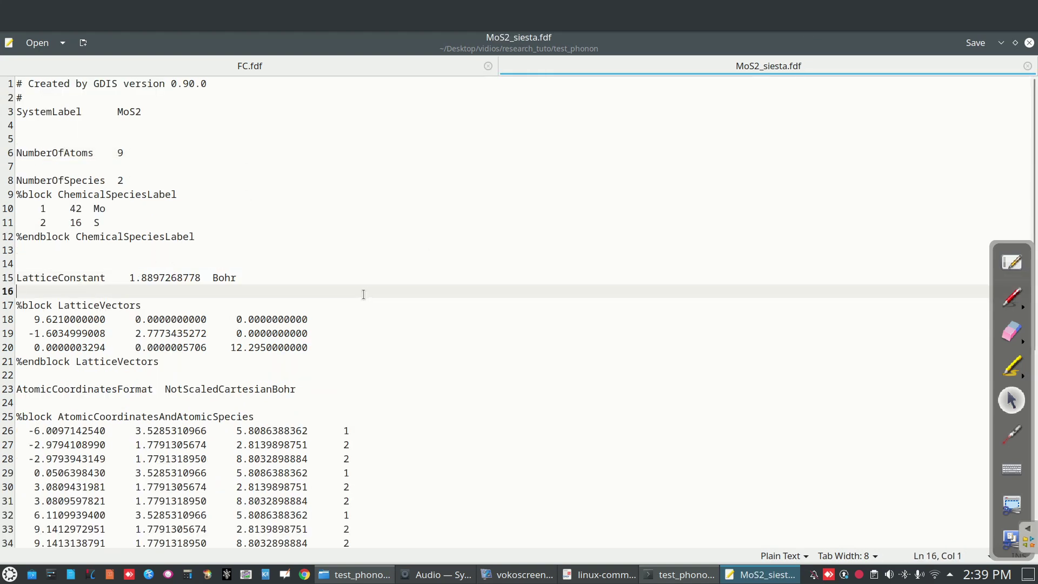
- Compare the LatticeVectors blocks in both files
{"action": "left_click", "coordinate": [258, 66]}
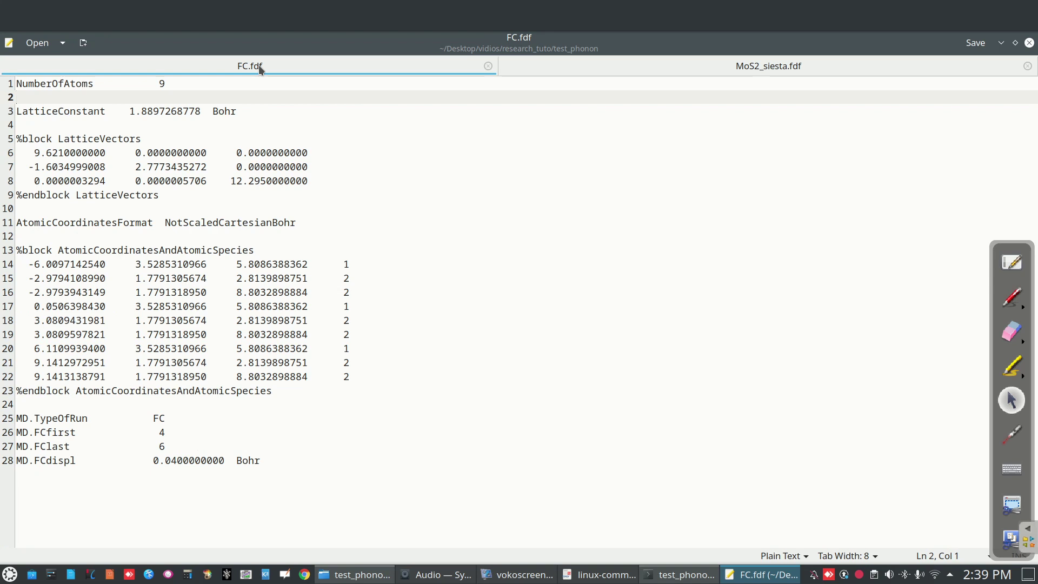
{"action": "left_click_drag", "start_coordinate": [17, 125], "coordinate": [340, 192]}
{"action": "left_click", "coordinate": [752, 61]}
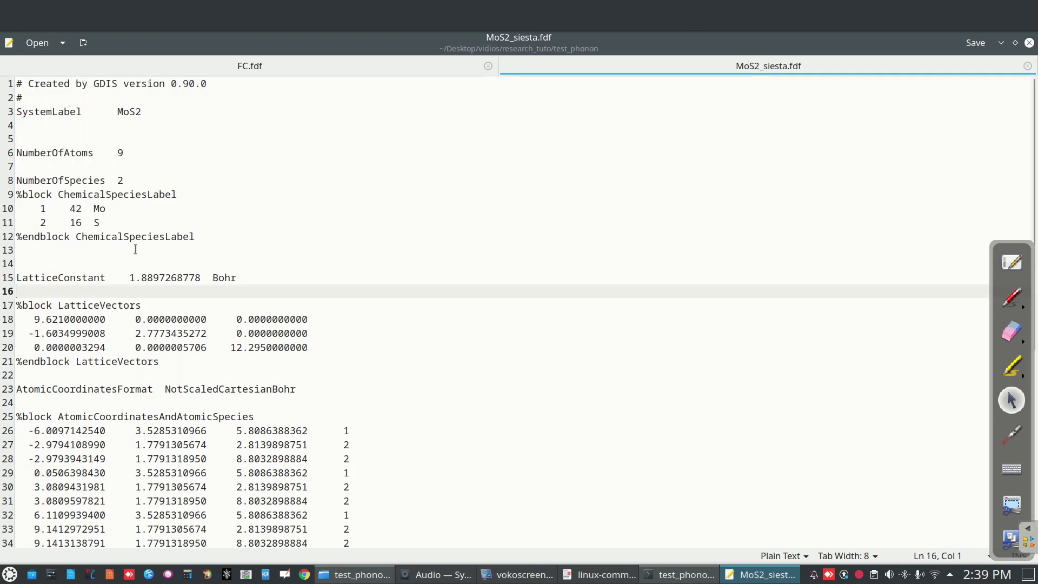
{"action": "left_click_drag", "start_coordinate": [38, 291], "coordinate": [309, 352]}
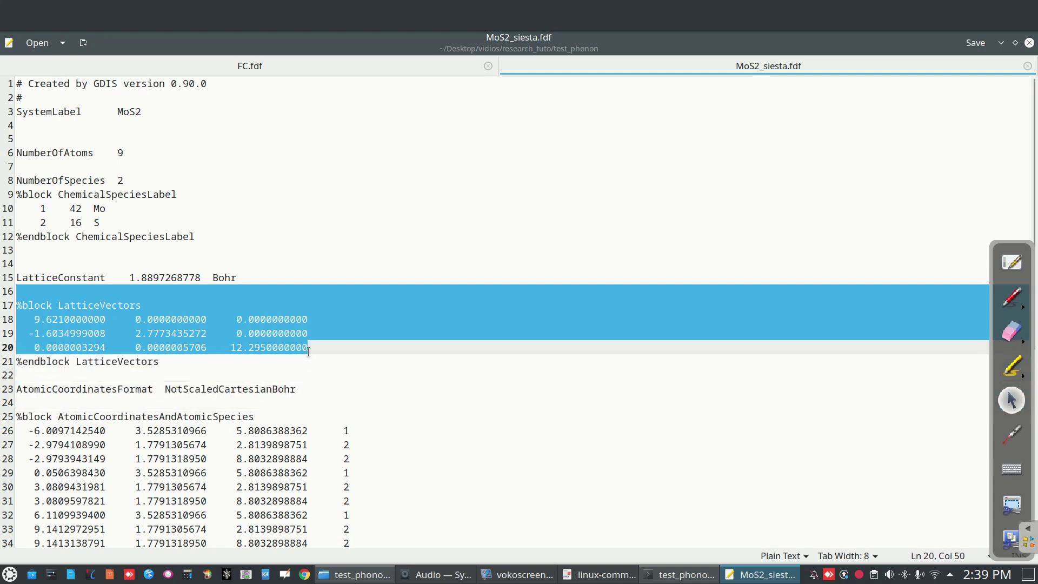
{"action": "left_click", "coordinate": [308, 352]}
- Compare the AtomicCoordinatesAndAtomicSpecies blocks in both files
{"action": "left_click", "coordinate": [319, 66]}
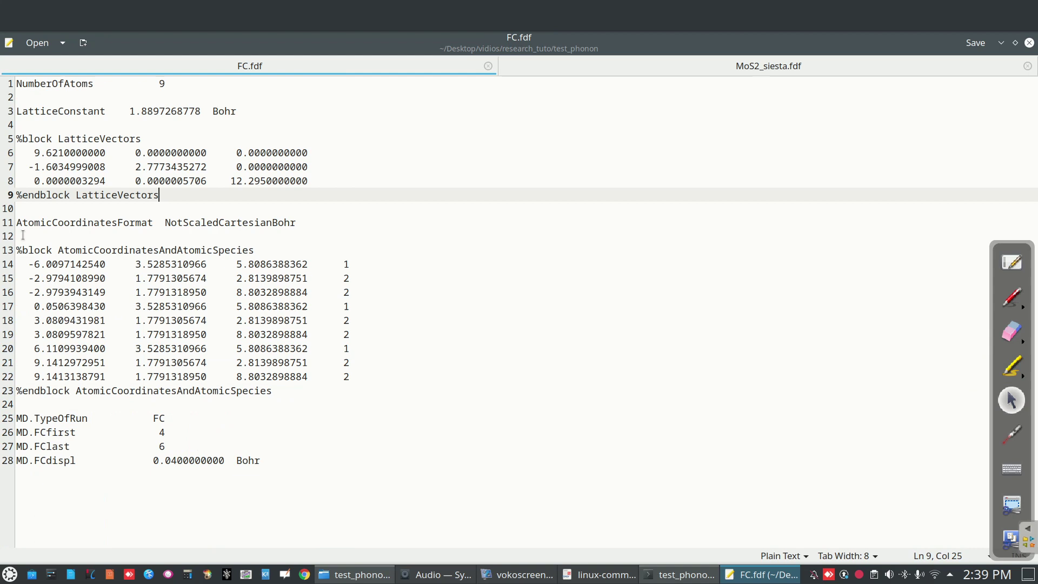
{"action": "left_click_drag", "start_coordinate": [25, 236], "coordinate": [307, 403]}
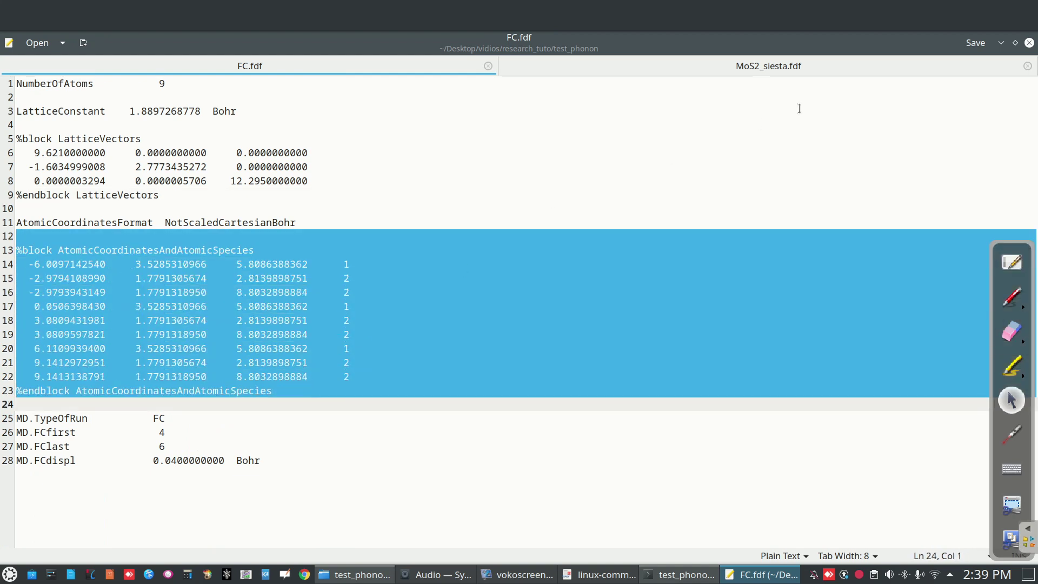
{"action": "left_click", "coordinate": [772, 67]}
{"action": "scroll", "coordinate": [432, 378], "scroll_direction": "down", "scroll_amount": 8}
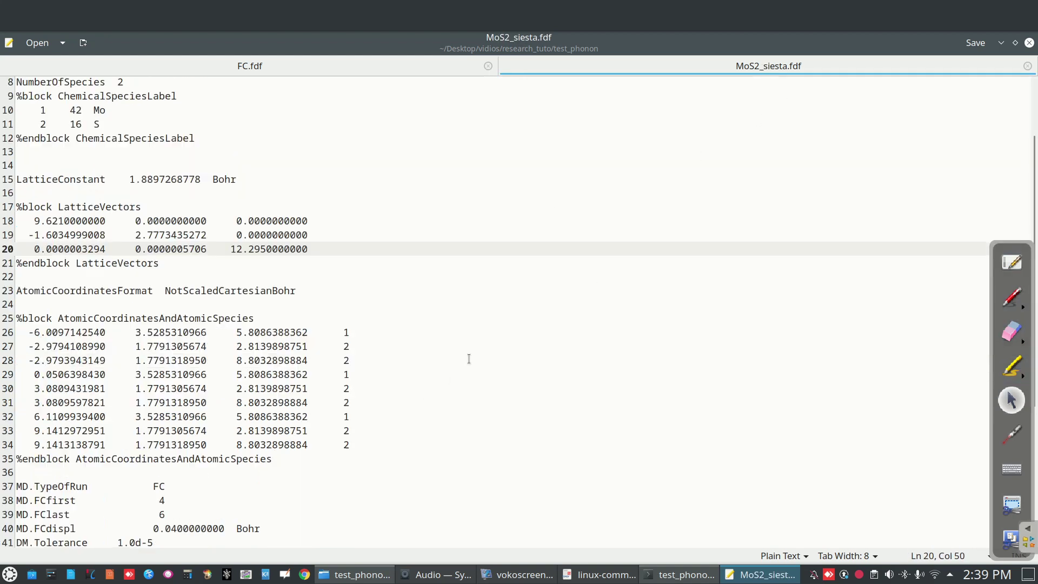
{"action": "scroll", "coordinate": [474, 350], "scroll_direction": "up", "scroll_amount": 3}
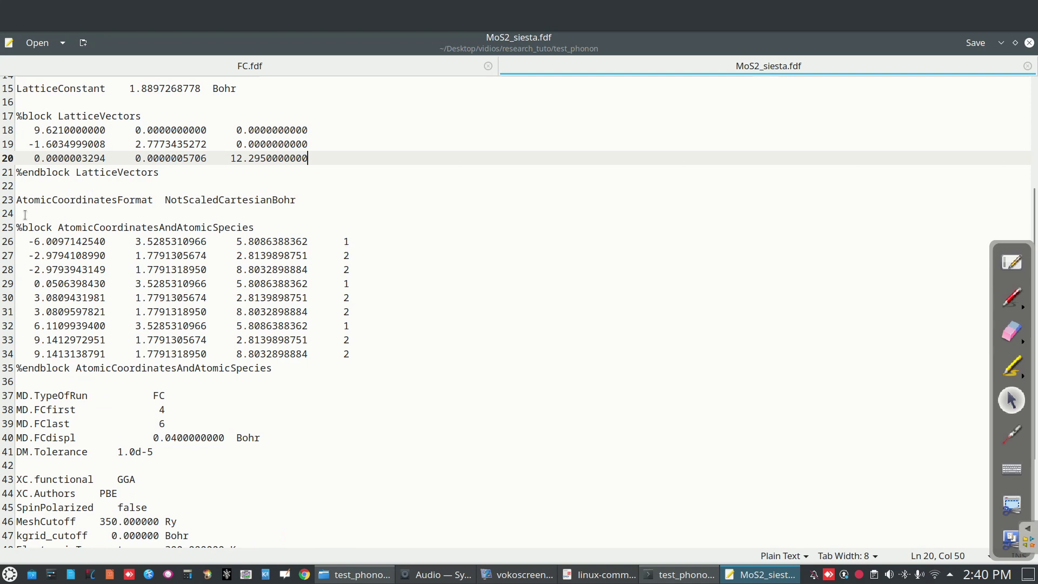
{"action": "left_click_drag", "start_coordinate": [25, 215], "coordinate": [394, 371]}
{"action": "left_click", "coordinate": [395, 372]}
- Compare the MD lines, then add a blank line after MD.FCdispl in MoS2_siesta.fdf
{"action": "left_click", "coordinate": [322, 68]}
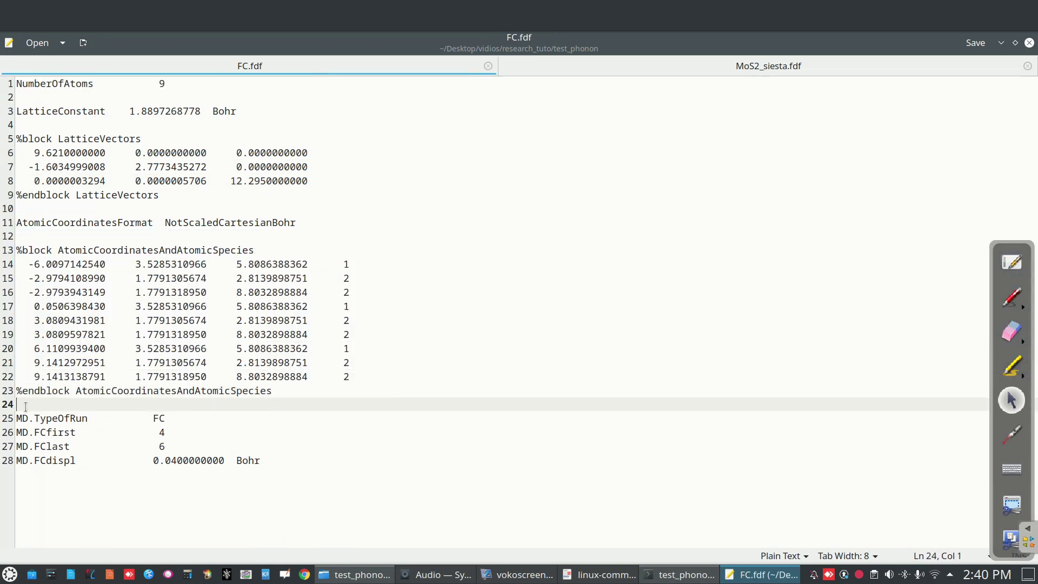
{"action": "left_click_drag", "start_coordinate": [25, 406], "coordinate": [306, 473]}
{"action": "left_click", "coordinate": [820, 70]}
{"action": "scroll", "coordinate": [752, 211], "scroll_direction": "down", "scroll_amount": 3}
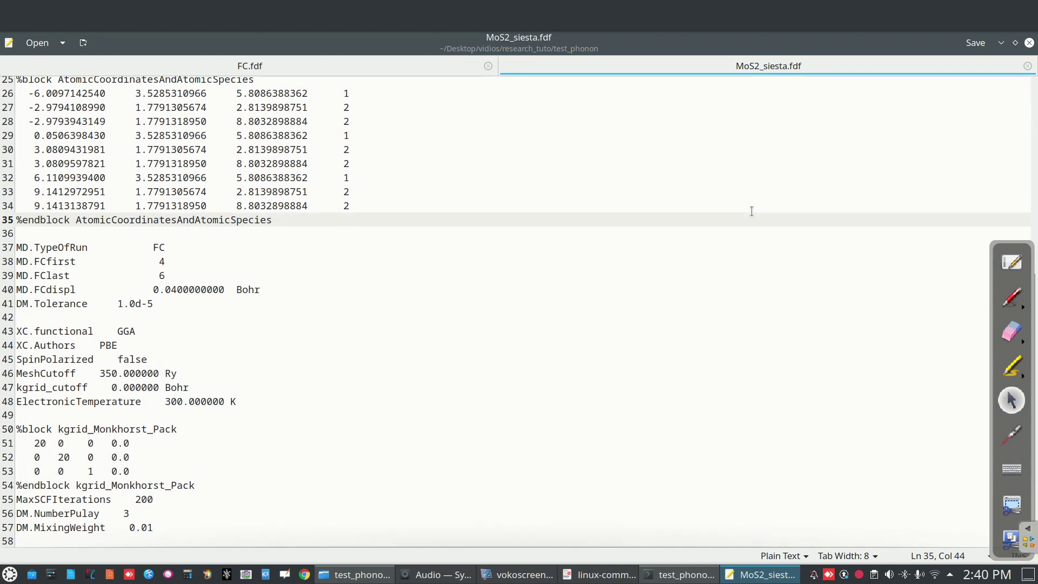
{"action": "left_click_drag", "start_coordinate": [29, 230], "coordinate": [267, 293]}
{"action": "key", "text": "Delete"}
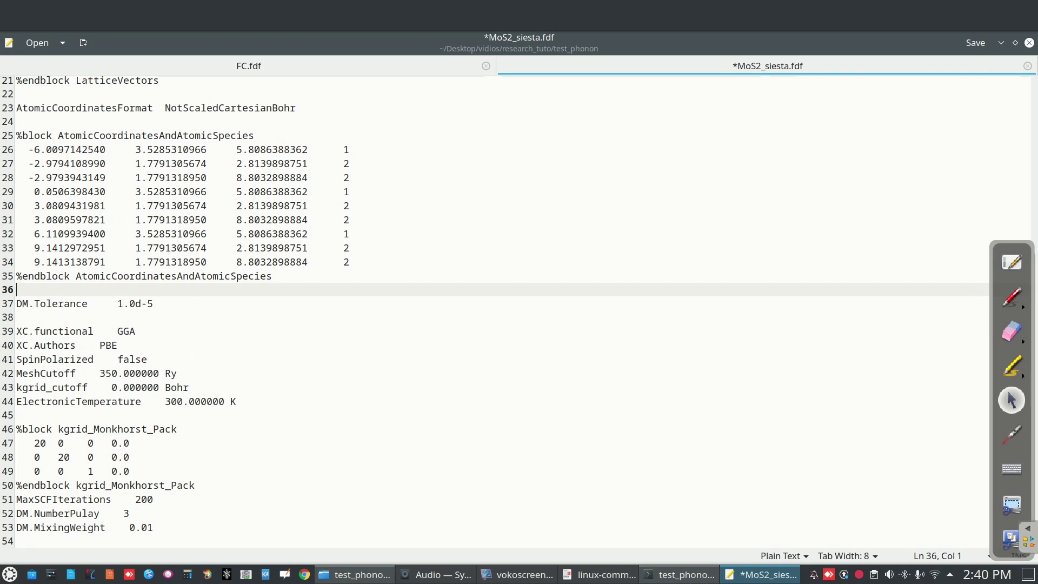
{"action": "key", "text": "ctrl+z"}
{"action": "key", "text": "Return"}
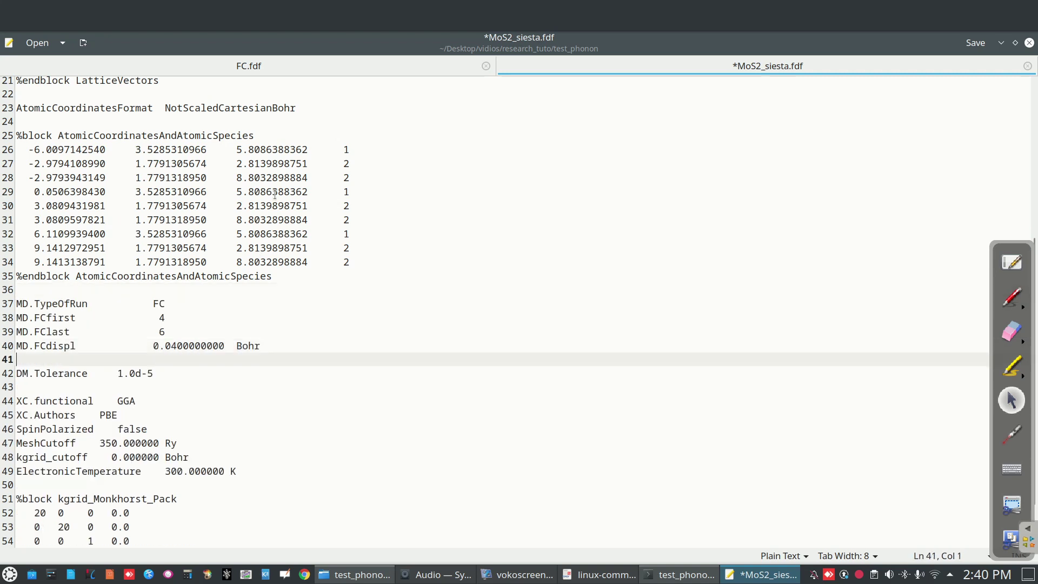
{"action": "scroll", "coordinate": [417, 292], "scroll_direction": "down", "scroll_amount": 2}
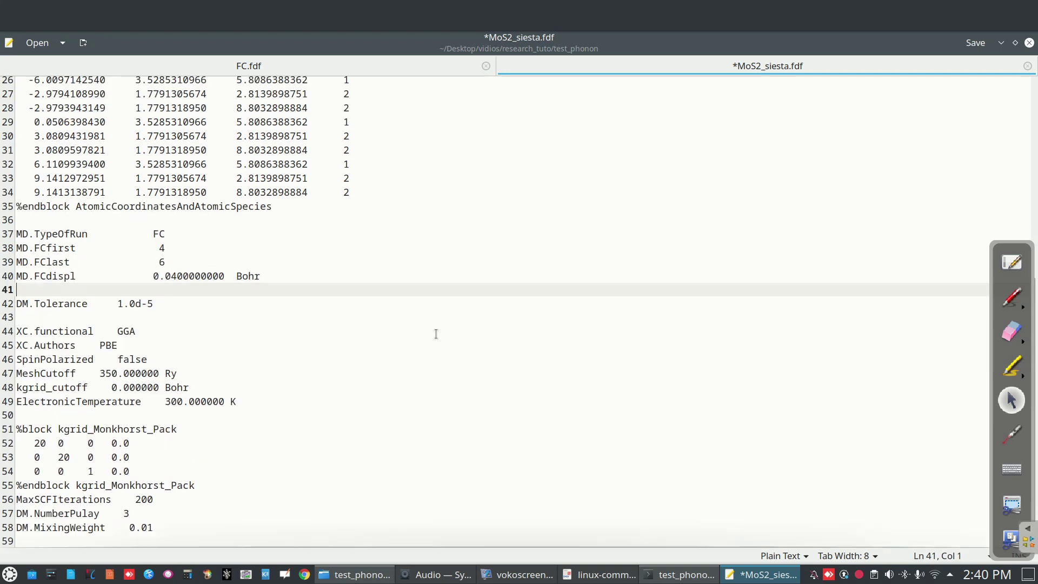
- Close FC.fdf and remove a space before 20 on the kgrid_Monkhorst_Pack line
{"action": "left_click", "coordinate": [485, 65]}
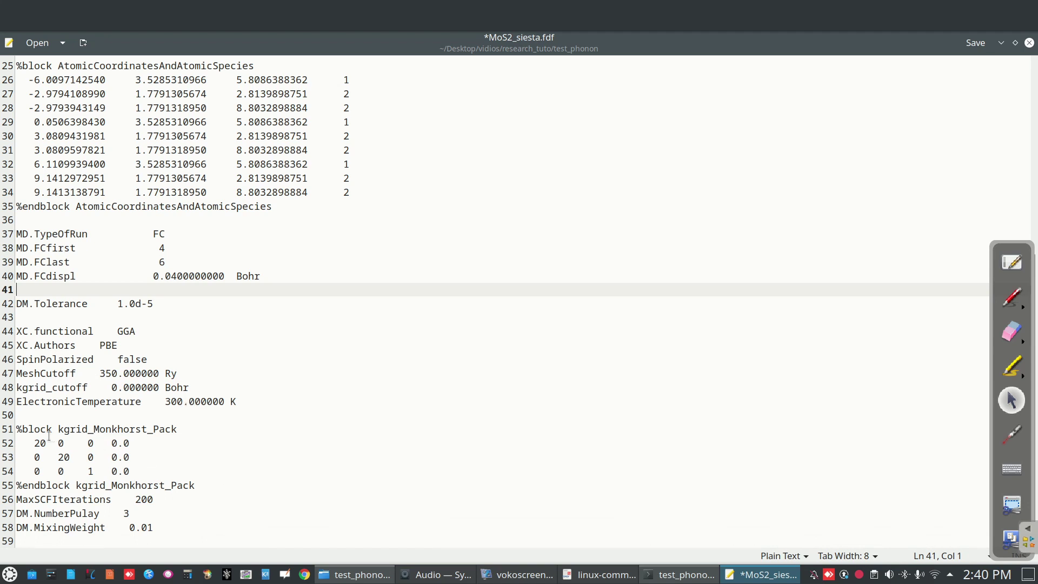
{"action": "left_click_drag", "start_coordinate": [35, 443], "coordinate": [140, 476]}
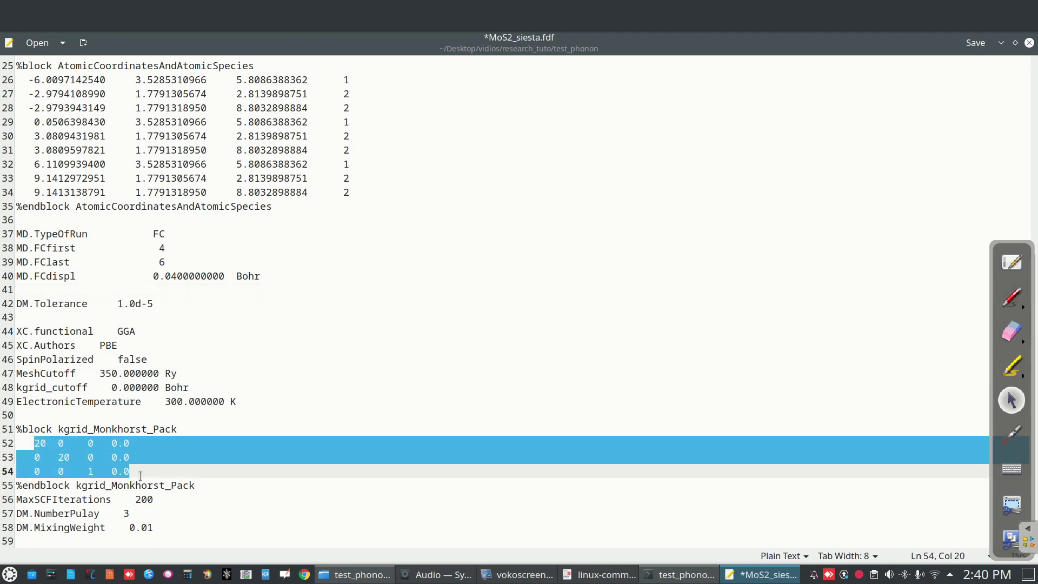
{"action": "left_click", "coordinate": [34, 443]}
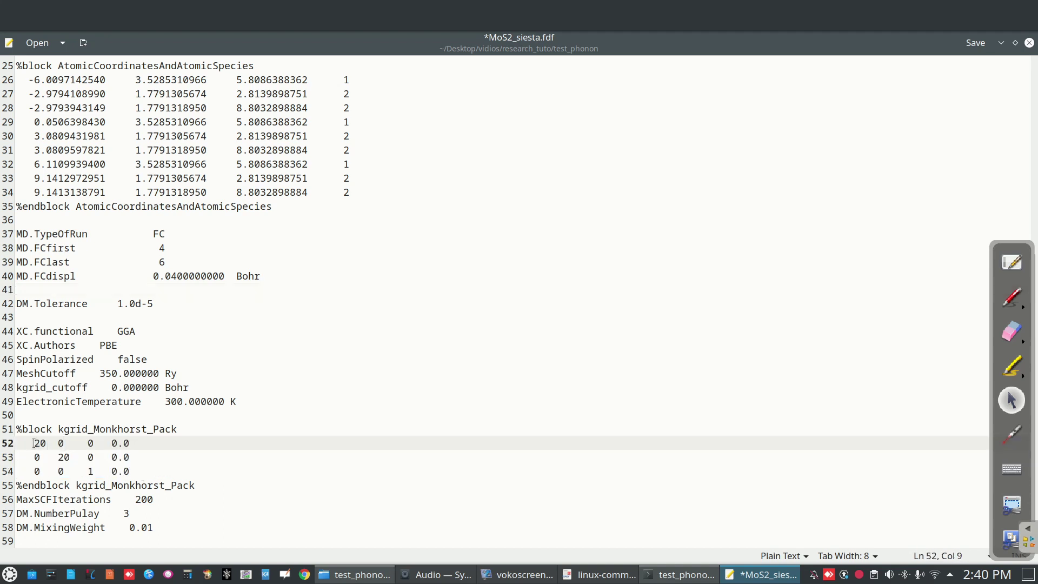
{"action": "key", "text": "BackSpace"}
- Review the DM.NumberPulay and DM.MixingWeight lines, save MoS2_siesta.fdf, and close Kate
{"action": "left_click", "coordinate": [167, 530]}
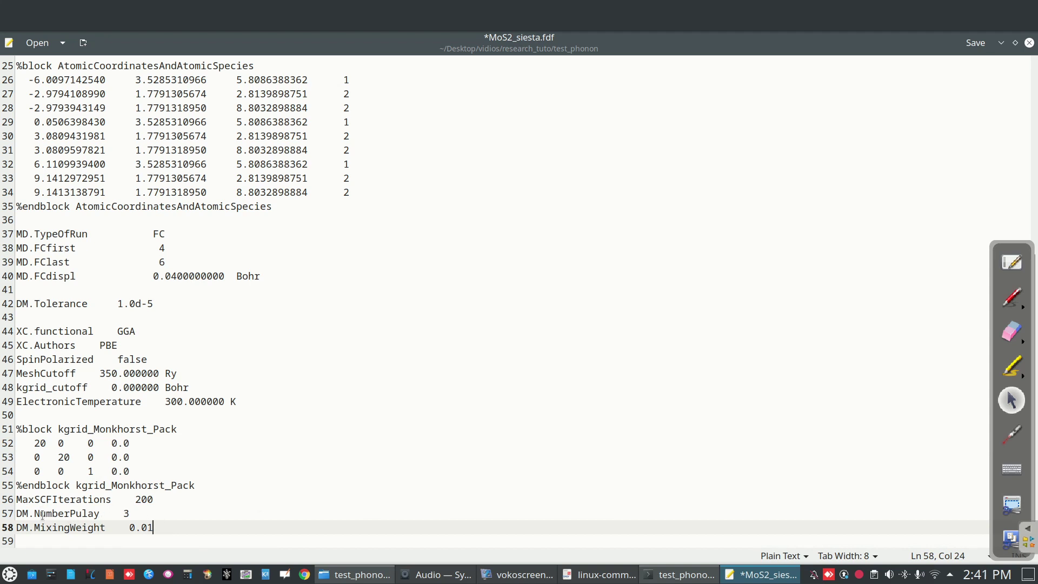
{"action": "left_click", "coordinate": [129, 515]}
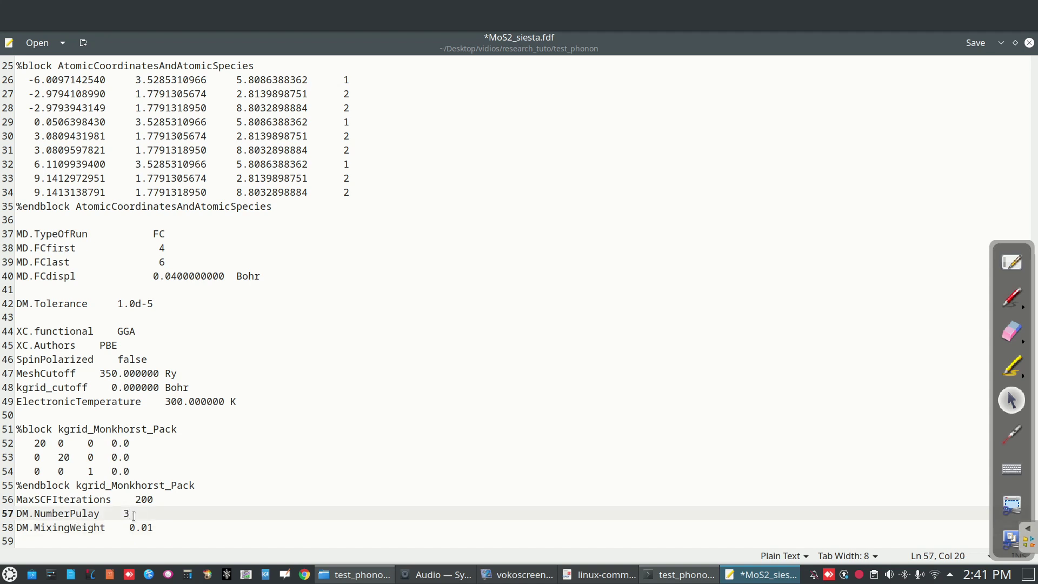
{"action": "left_click", "coordinate": [152, 528]}
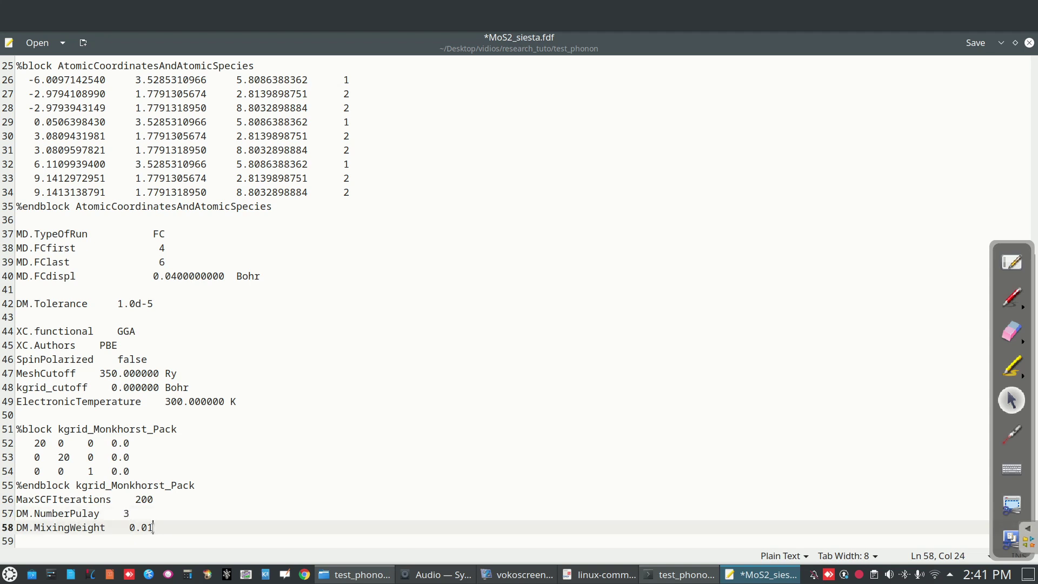
{"action": "left_click", "coordinate": [971, 46]}
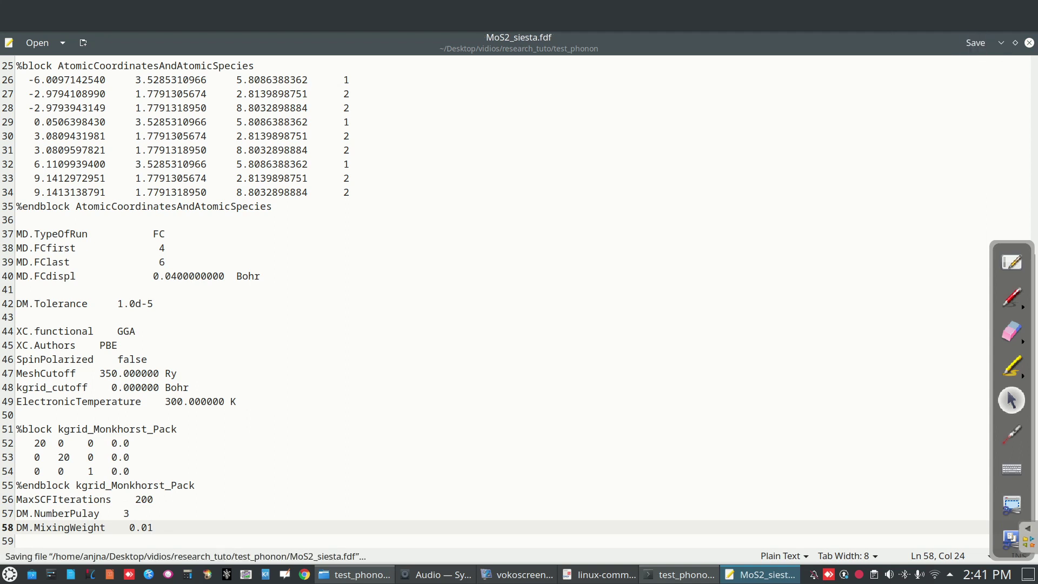
{"action": "left_click", "coordinate": [1030, 43]}
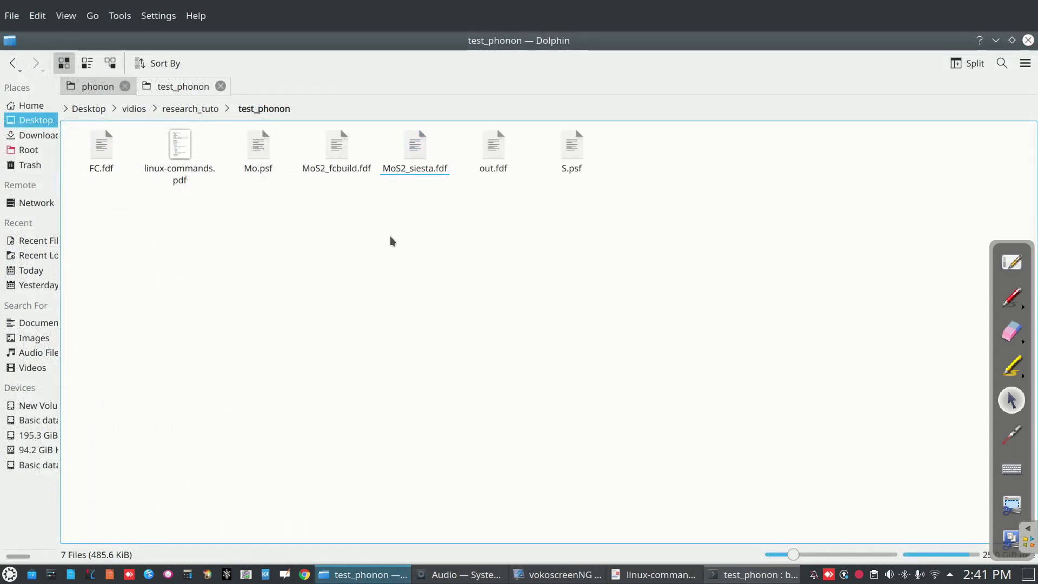
- Dismiss Dolphin's context menus and bring the test_phonon terminal to the front
{"action": "right_click", "coordinate": [420, 153]}
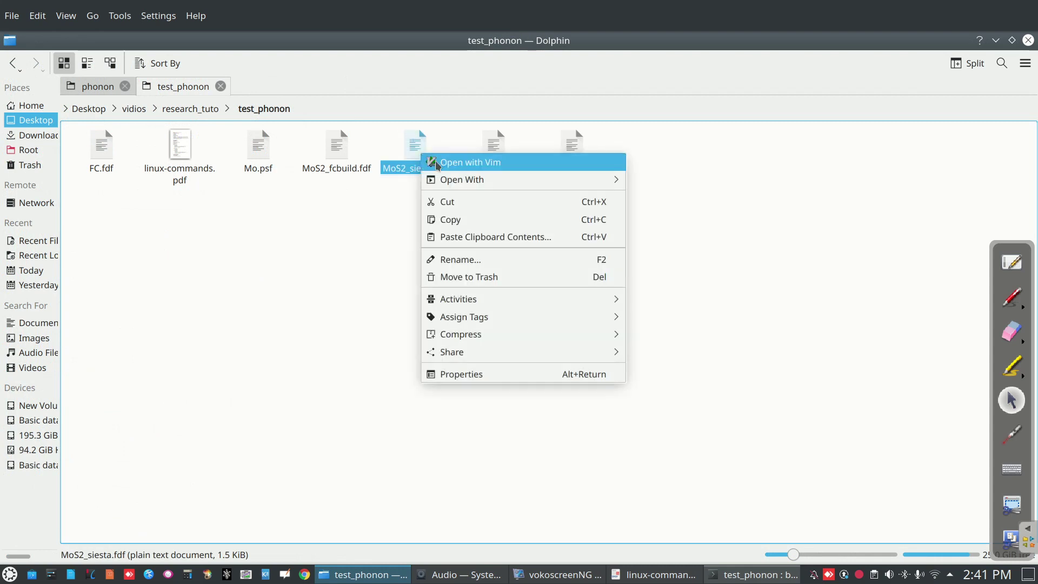
{"action": "mouse_move", "coordinate": [457, 182]}
{"action": "left_click", "coordinate": [792, 218]}
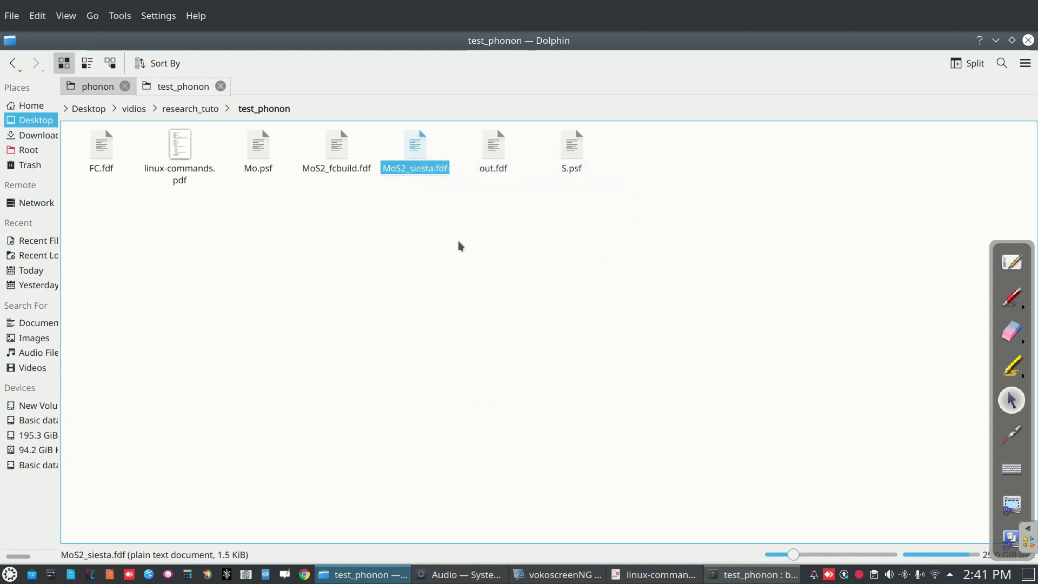
{"action": "right_click", "coordinate": [459, 241]}
{"action": "left_click", "coordinate": [751, 574]}
{"action": "left_click", "coordinate": [752, 574]}
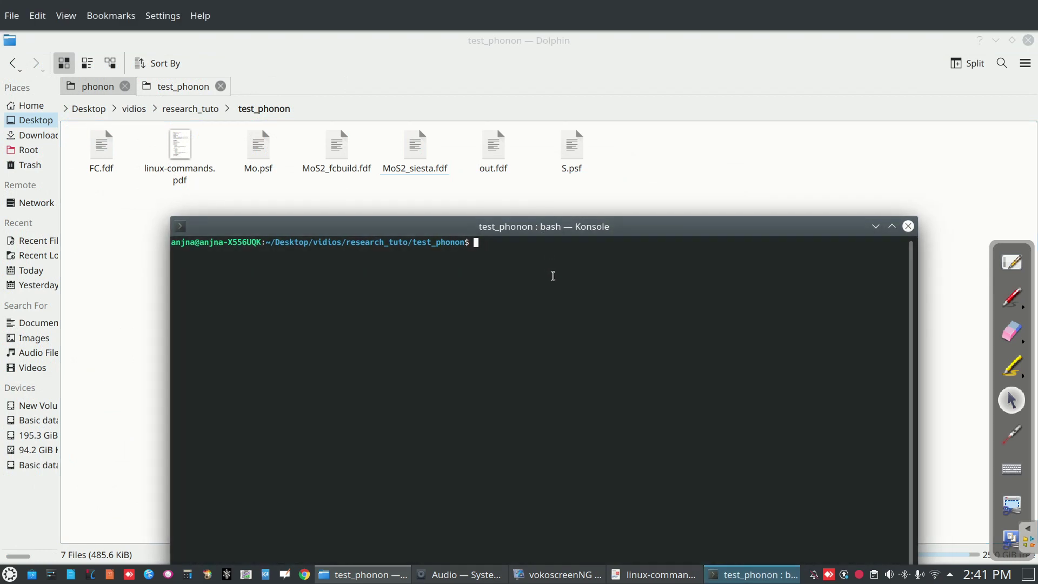
- Enter the siesta.exc command name at the terminal prompt
{"action": "type", "text": "siesta"}
{"action": "key", "text": "Tab"}
{"action": "key", "text": "Tab"}
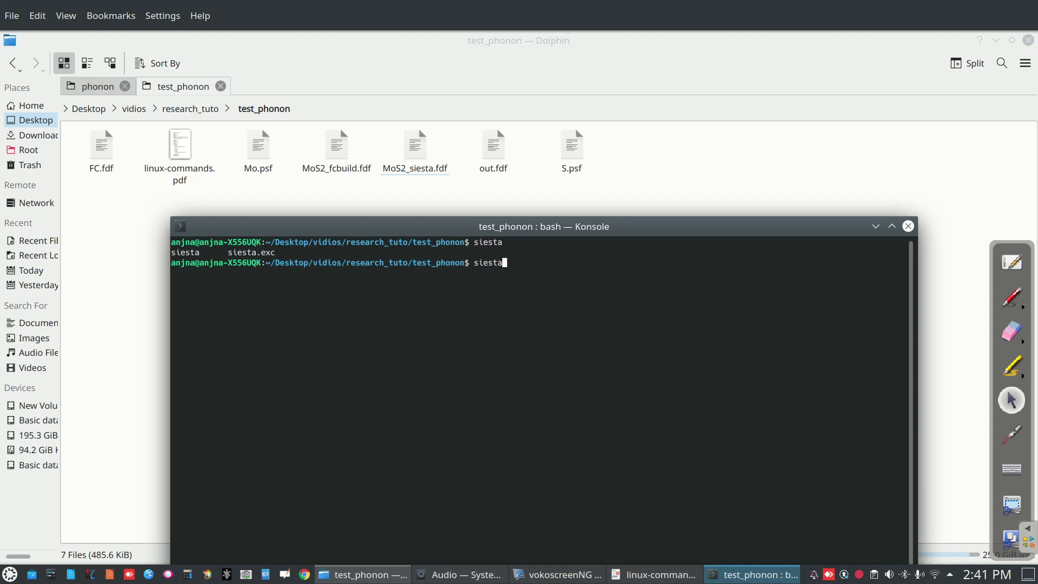
{"action": "type", "text": "."}
{"action": "key", "text": "Tab"}
{"action": "key", "text": "BackSpace"}
{"action": "key", "text": "BackSpace"}
{"action": "key", "text": "BackSpace"}
{"action": "key", "text": "BackSpace"}
{"action": "key", "text": "BackSpace"}
{"action": "type", "text": "."}
{"action": "type", "text": "exc"}
- Give it MoS2_siesta.fdf, pipe the output through tee to log.out, and run it
{"action": "type", "text": "M"}
{"action": "type", "text": "0"}
{"action": "key", "text": "BackSpace"}
{"action": "type", "text": "oS2_s"}
{"action": "key", "text": "Tab"}
{"action": "type", "text": "| te"}
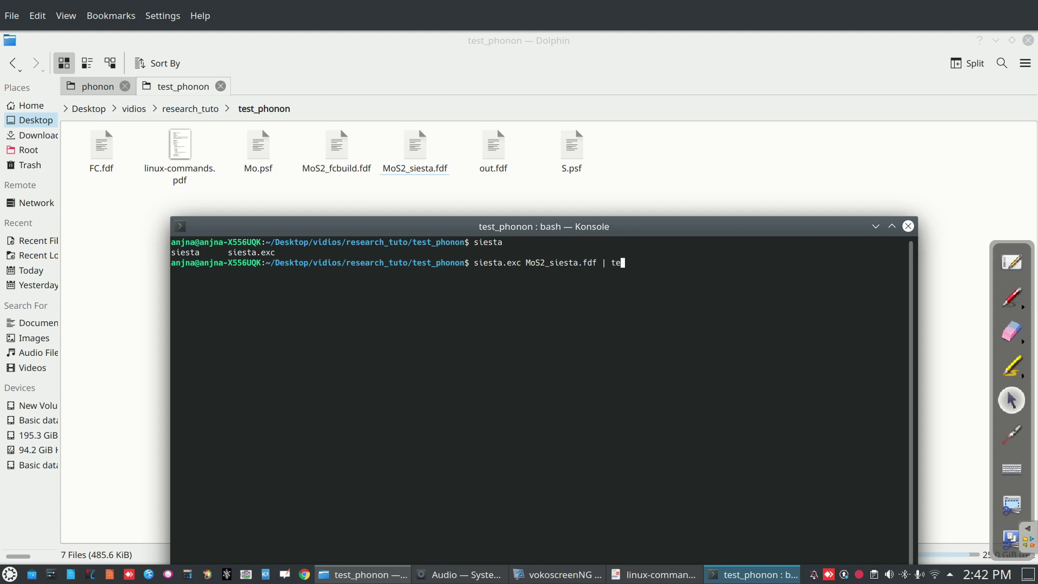
{"action": "type", "text": "e log.out"}
{"action": "key", "text": "Return"}
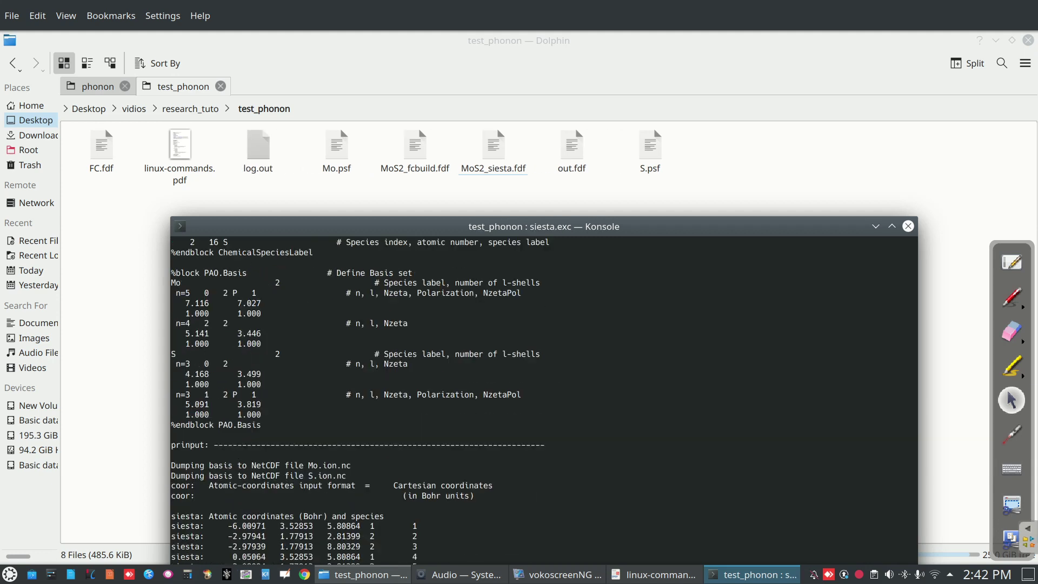
- Move the terminal aside, let SIESTA finish, and view the phonon folder in Dolphin
{"action": "left_click_drag", "start_coordinate": [572, 230], "coordinate": [556, 153]}
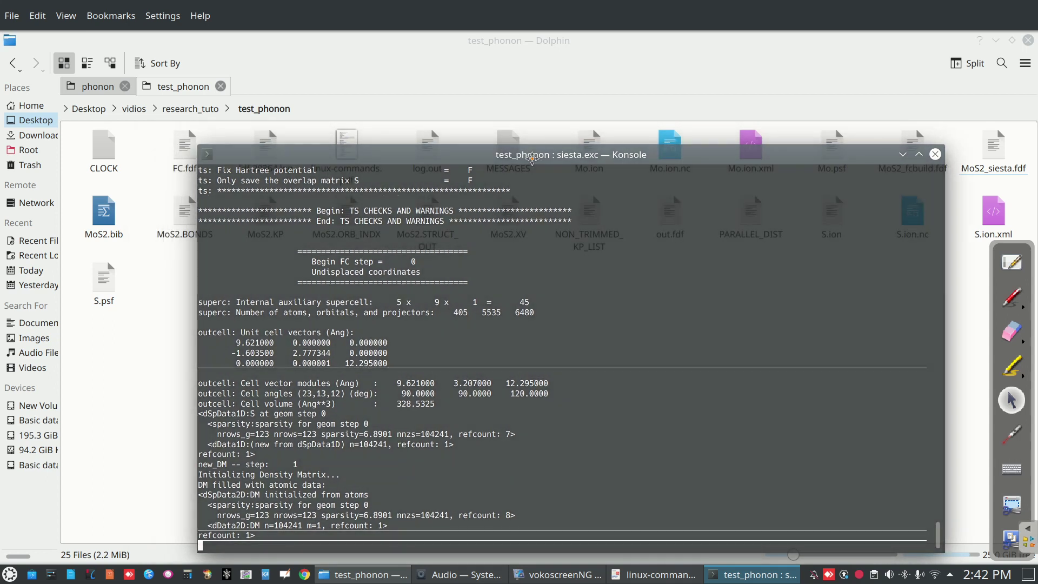
{"action": "left_click_drag", "start_coordinate": [532, 158], "coordinate": [481, 143]}
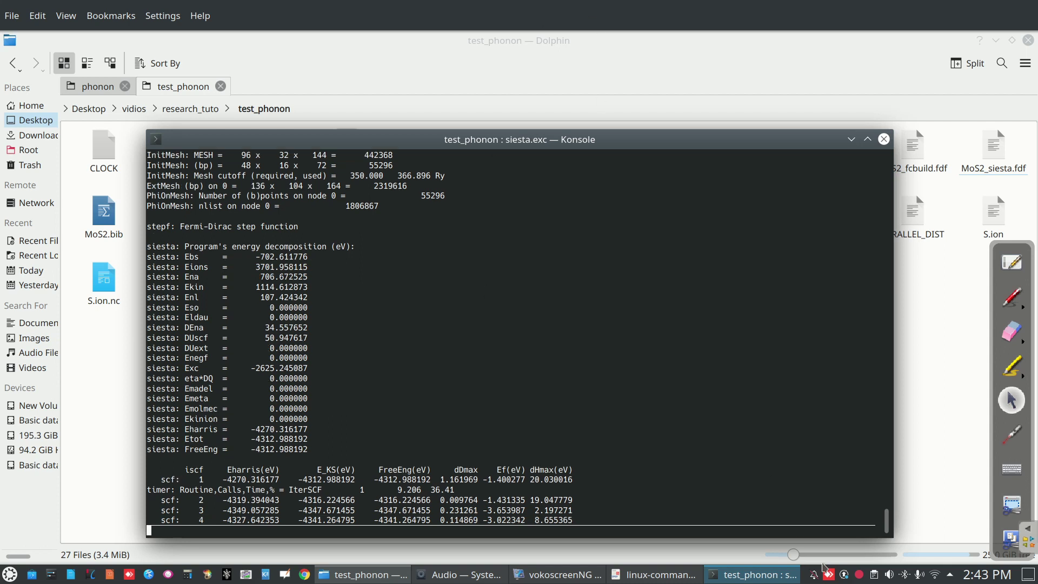
{"action": "right_click", "coordinate": [859, 575]}
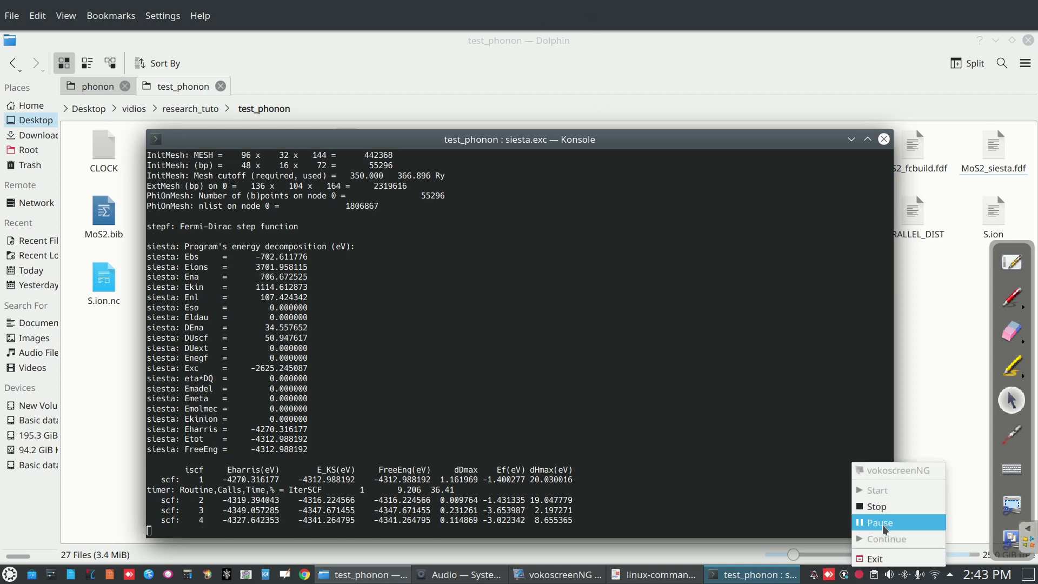
{"action": "left_click", "coordinate": [887, 528]}
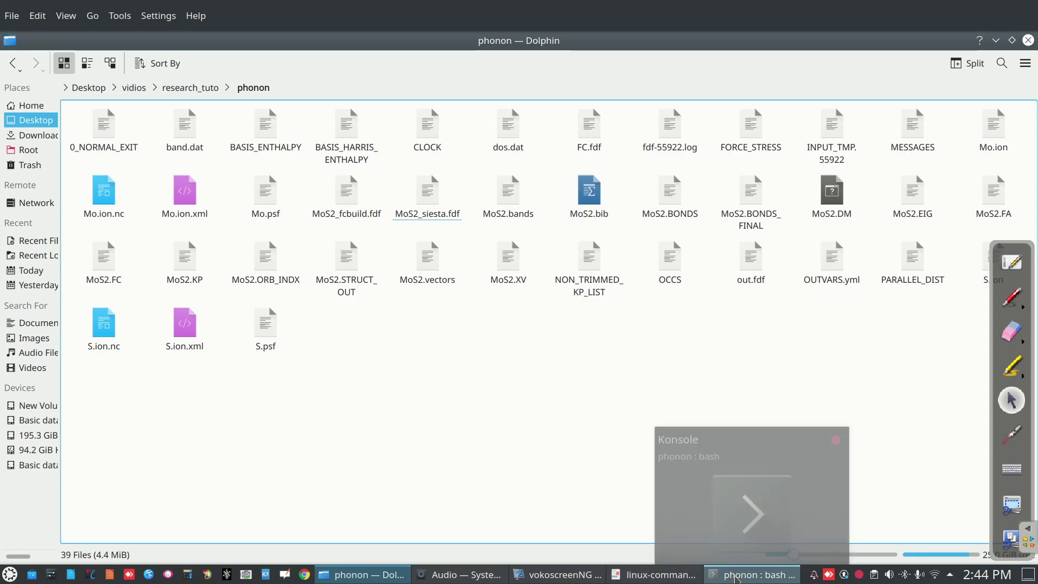
- Enter 'vibra < MoS2_fcbuild.fdf' at the prompt and check it against the commands PDF
{"action": "left_click", "coordinate": [752, 575]}
{"action": "left_click_drag", "start_coordinate": [503, 193], "coordinate": [530, 307]}
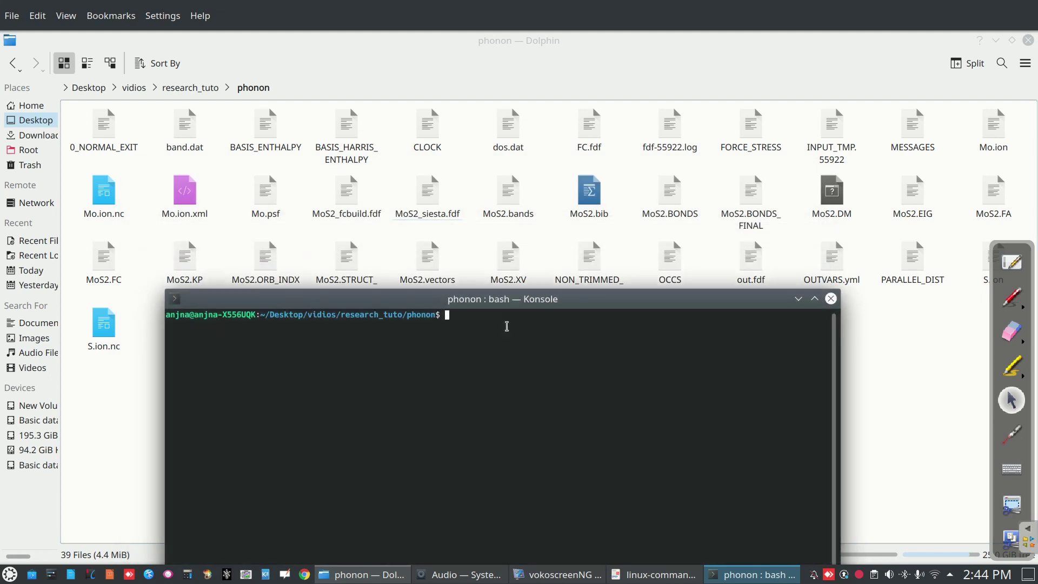
{"action": "type", "text": "viv"}
{"action": "key", "text": "BackSpace"}
{"action": "type", "text": "bra < MoS2_f"}
{"action": "key", "text": "Tab"}
{"action": "left_click", "coordinate": [636, 576]}
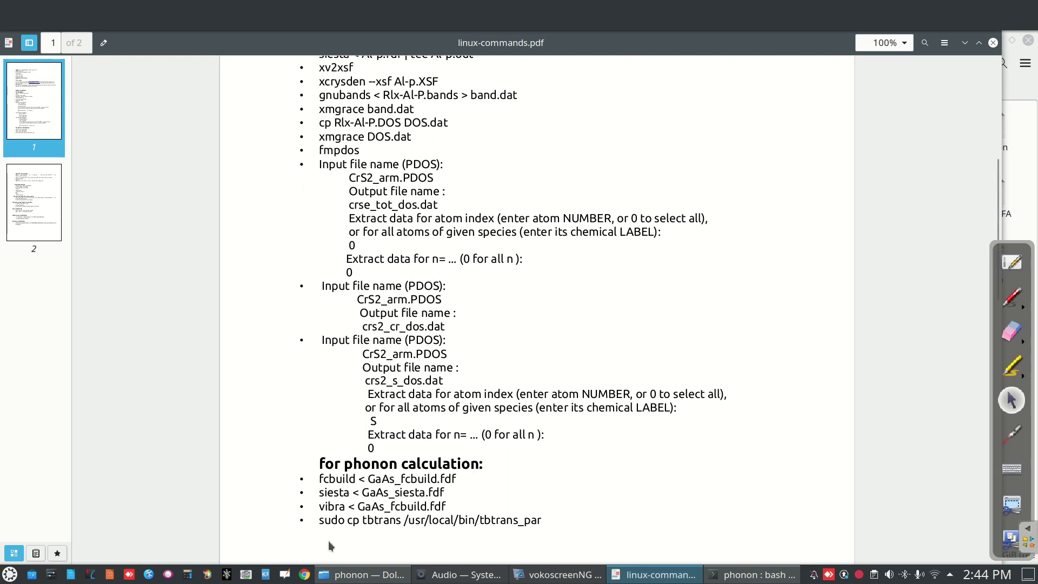
{"action": "left_click_drag", "start_coordinate": [371, 506], "coordinate": [513, 519]}
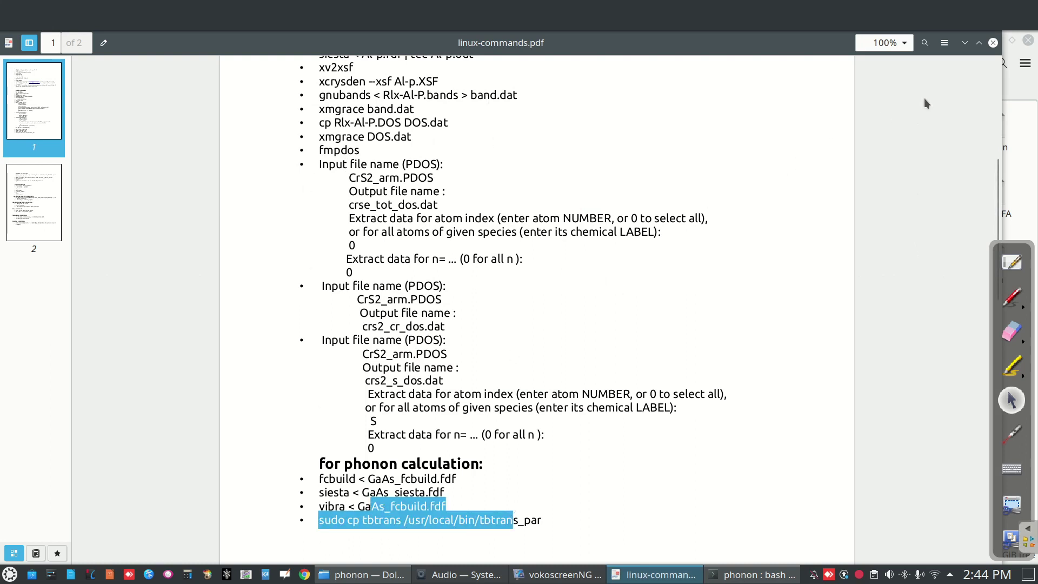
- Run vibra to print the phonon eigenvalues and the zero point energy
{"action": "left_click", "coordinate": [965, 43]}
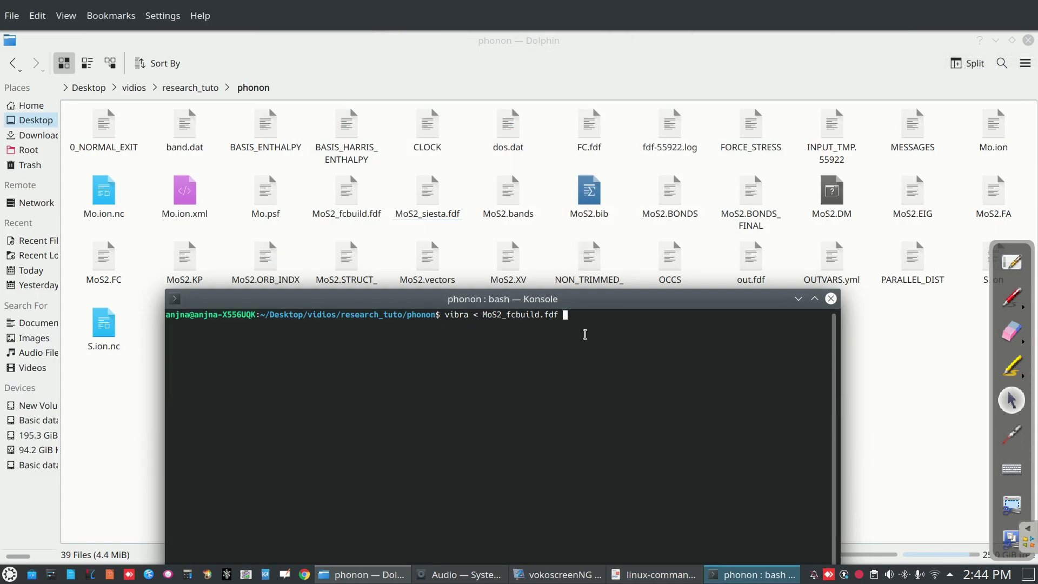
{"action": "key", "text": "Return"}
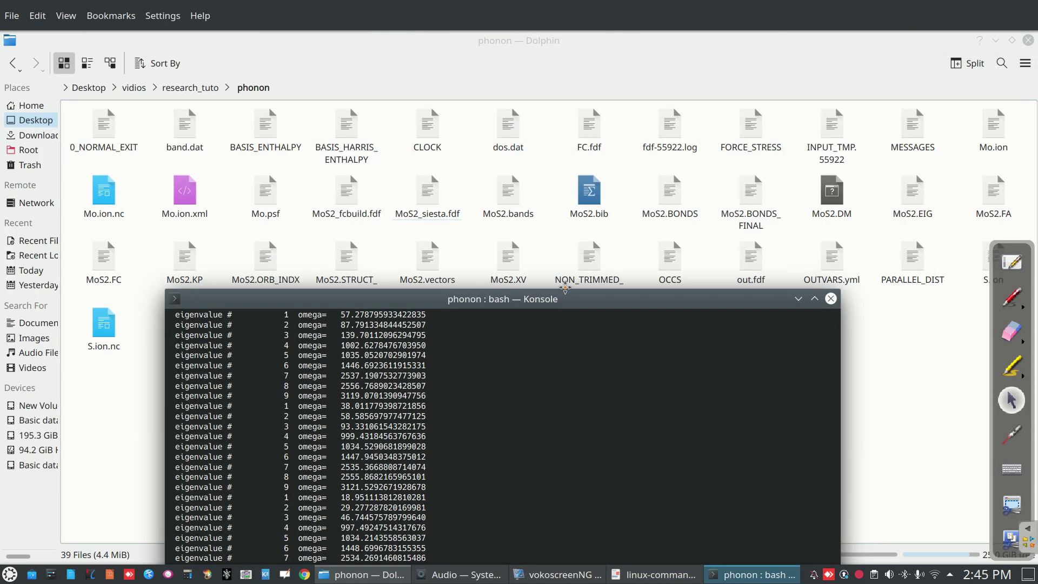
{"action": "mouse_move", "coordinate": [565, 294]}
{"action": "left_mouse_down"}
{"action": "mouse_move", "coordinate": [565, 146]}
{"action": "mouse_move", "coordinate": [577, 304]}
{"action": "left_mouse_up"}
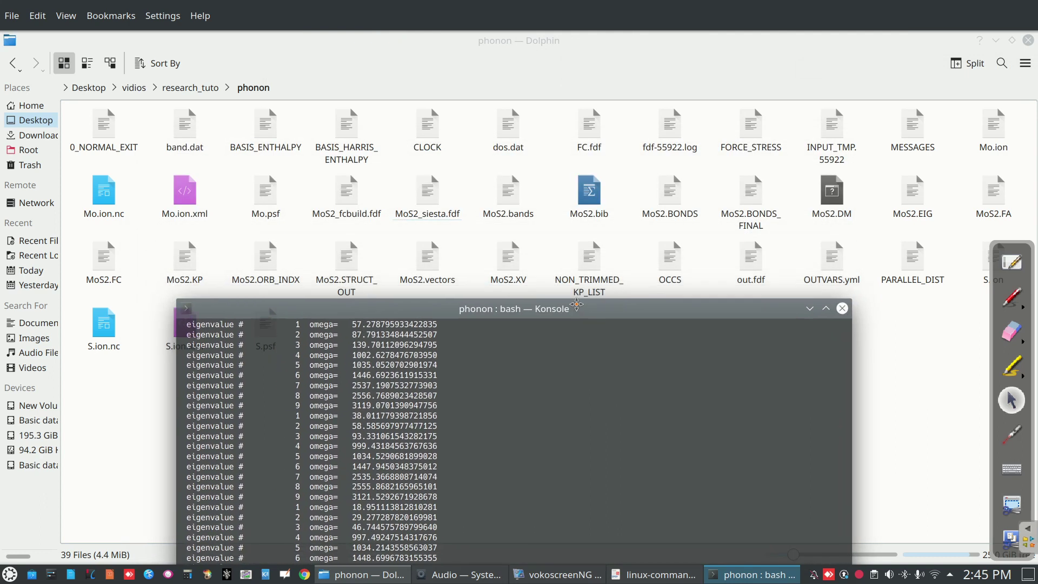
- Restore Dolphin to a smaller window and place Konsole beside it
{"action": "left_click", "coordinate": [510, 215]}
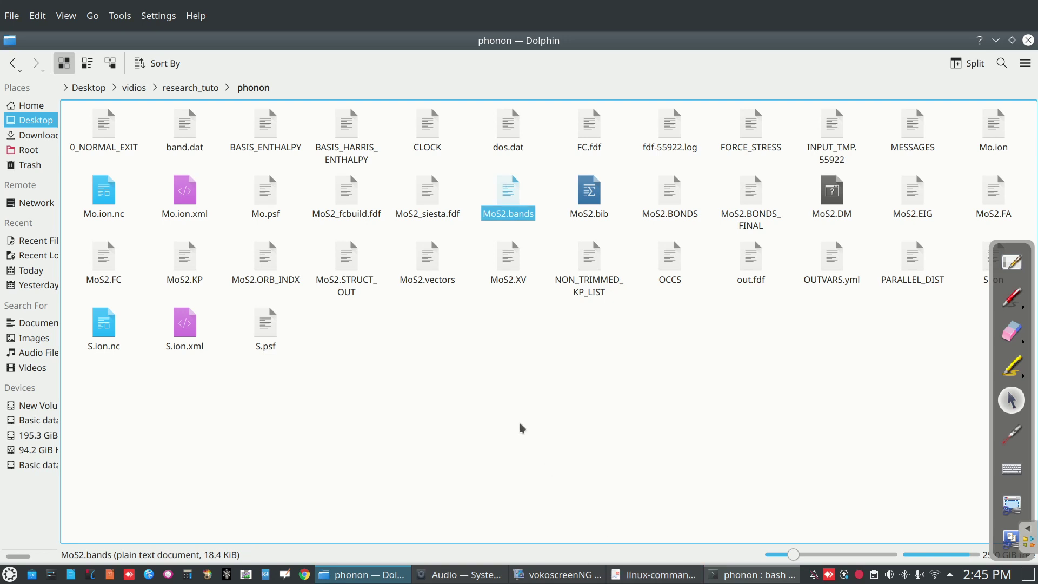
{"action": "left_click", "coordinate": [745, 576]}
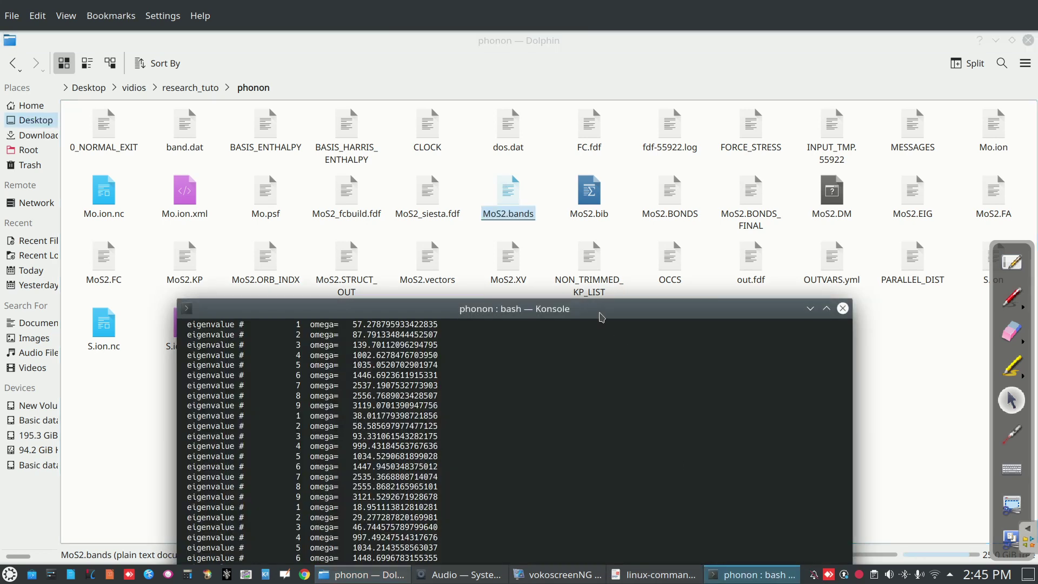
{"action": "left_click_drag", "start_coordinate": [599, 312], "coordinate": [780, 176]}
{"action": "left_click", "coordinate": [1012, 41]}
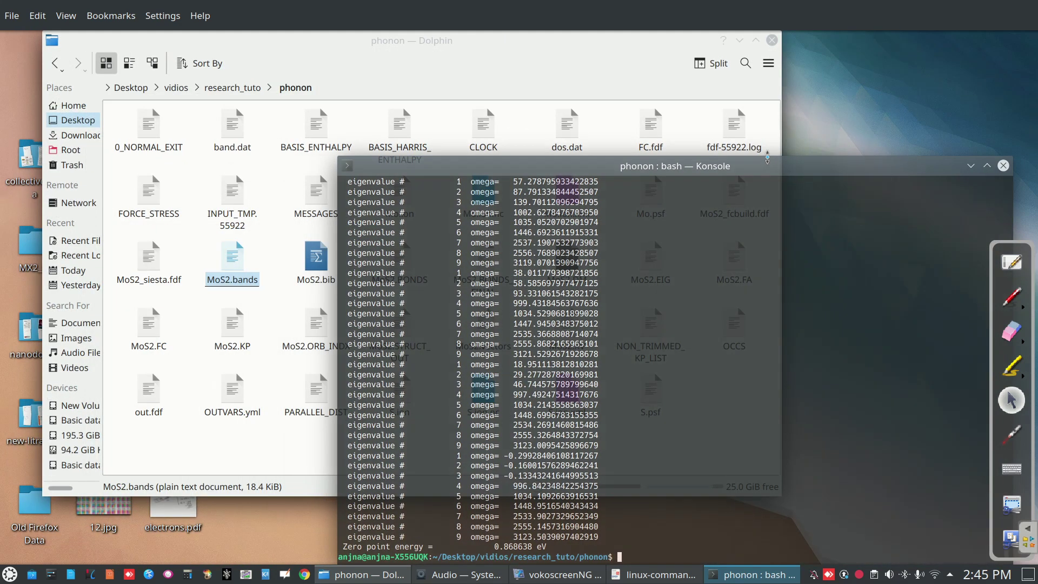
{"action": "left_click_drag", "start_coordinate": [641, 55], "coordinate": [486, 54]}
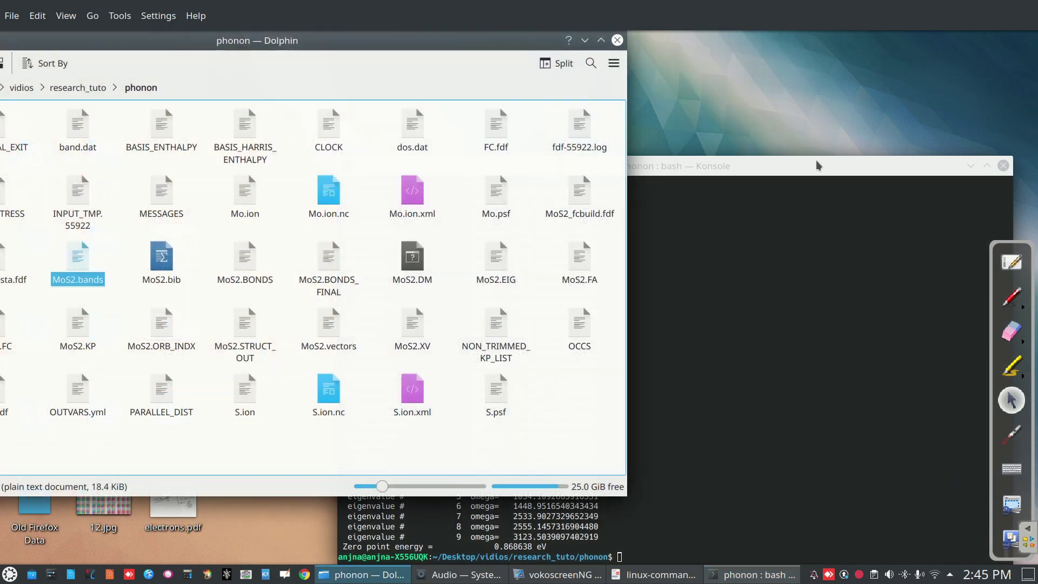
{"action": "left_click_drag", "start_coordinate": [757, 166], "coordinate": [736, 90]}
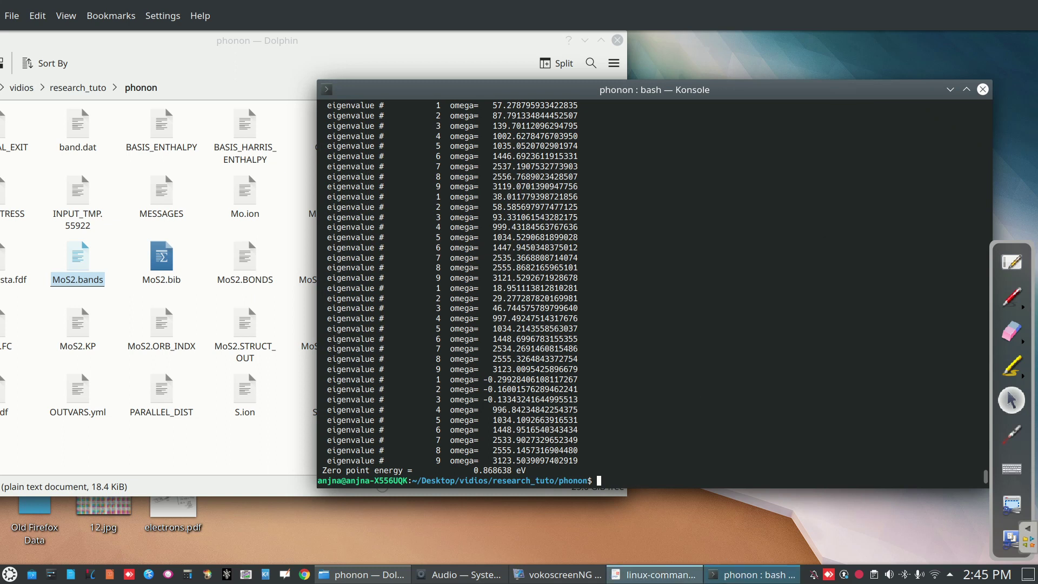
- Copy the 'gnubands < Rlx-Al-P.bands > band.dat' line from the commands PDF
{"action": "left_click", "coordinate": [654, 574]}
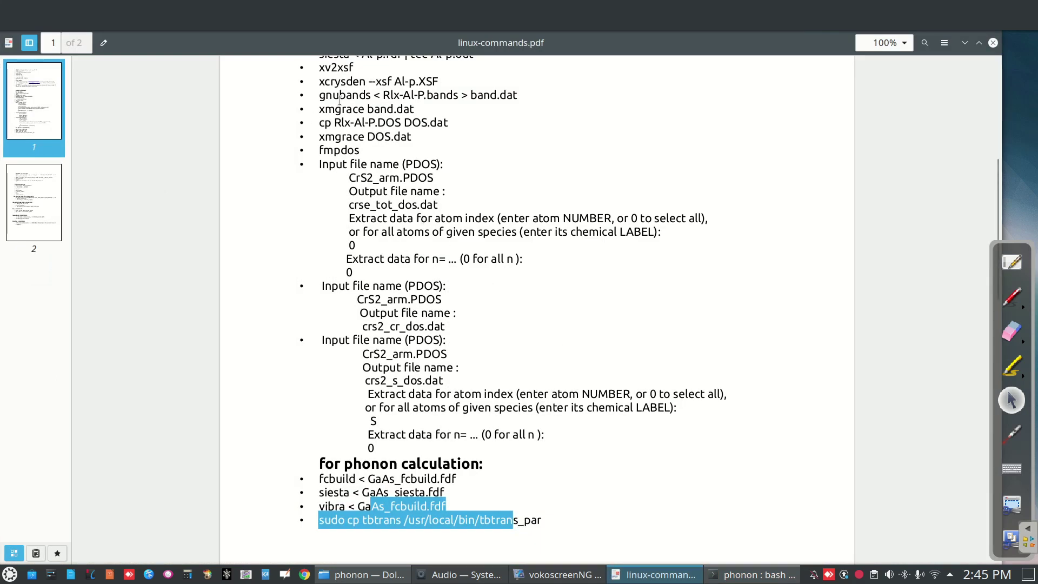
{"action": "scroll", "coordinate": [341, 102], "scroll_direction": "up", "scroll_amount": 2}
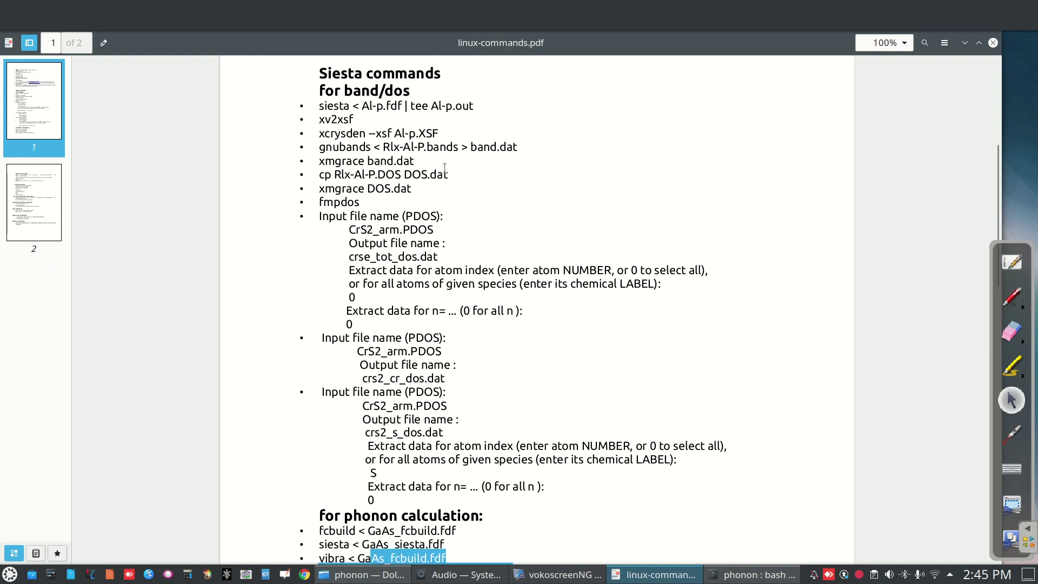
{"action": "left_click_drag", "start_coordinate": [319, 153], "coordinate": [520, 146]}
{"action": "right_click", "coordinate": [468, 147]}
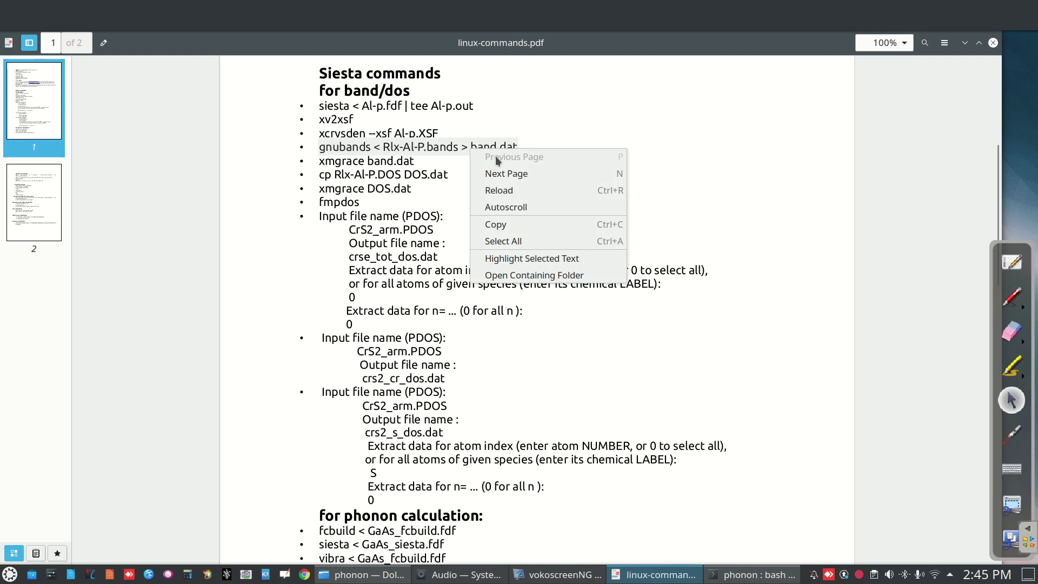
{"action": "left_click", "coordinate": [514, 226]}
{"action": "key", "text": "alt+Tab"}
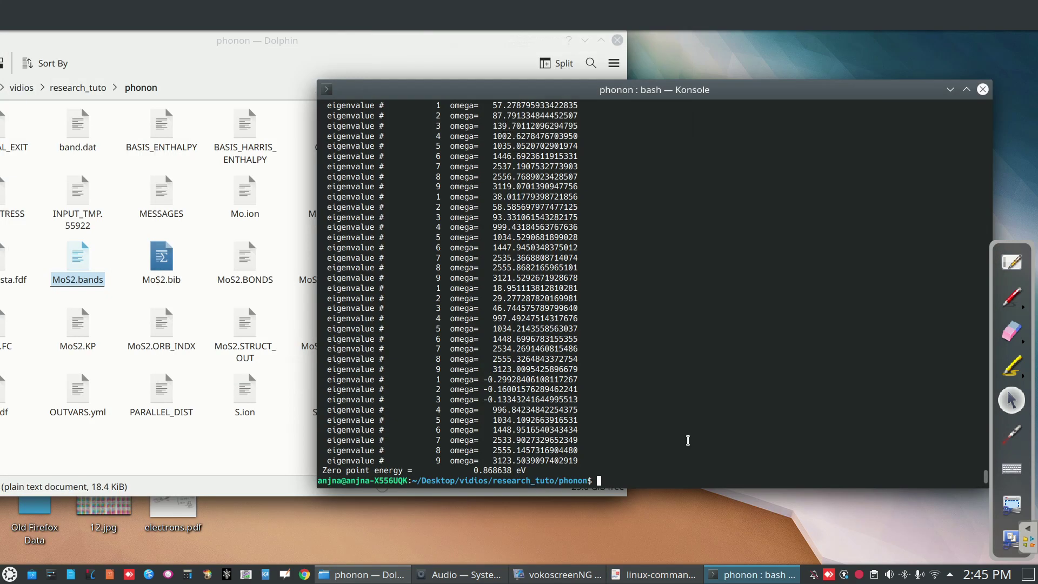
- Paste the gnubands command and edit it to 'gnubands < MoS2.bands | band.dat'
{"action": "right_click", "coordinate": [626, 469]}
{"action": "left_click", "coordinate": [670, 329]}
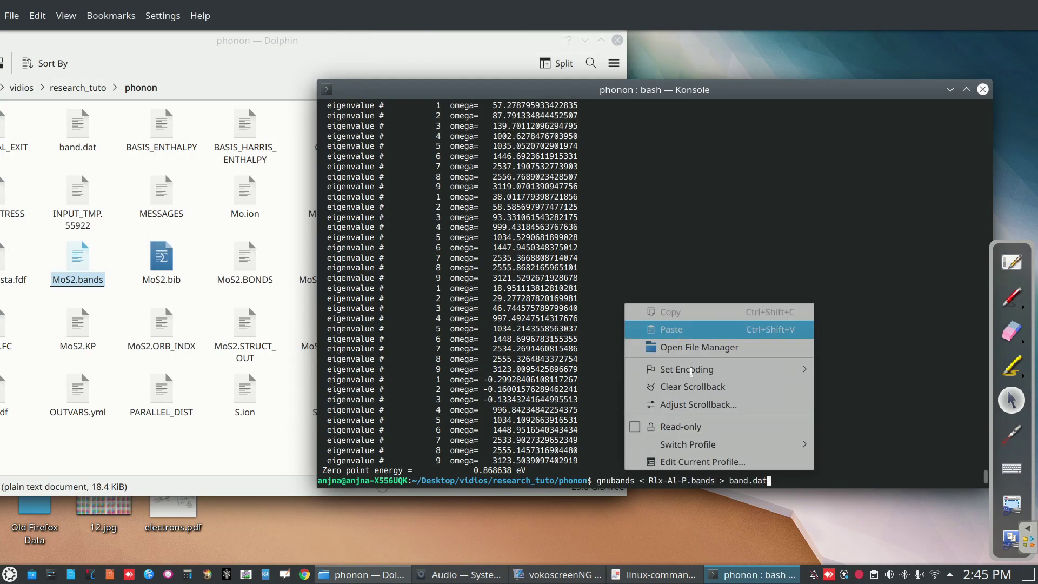
{"action": "key", "text": "BackSpace"}
{"action": "key", "text": "BackSpace"}
{"action": "key", "text": "BackSpace"}
{"action": "key", "text": "BackSpace"}
{"action": "key", "text": "BackSpace"}
{"action": "key", "text": "BackSpace"}
{"action": "key", "text": "BackSpace"}
{"action": "key", "text": "BackSpace"}
{"action": "key", "text": "BackSpace"}
{"action": "key", "text": "BackSpace"}
{"action": "key", "text": "BackSpace"}
{"action": "key", "text": "BackSpace"}
{"action": "key", "text": "BackSpace"}
{"action": "key", "text": "BackSpace"}
{"action": "key", "text": "BackSpace"}
{"action": "key", "text": "BackSpace"}
{"action": "key", "text": "BackSpace"}
{"action": "key", "text": "BackSpace"}
{"action": "key", "text": "BackSpace"}
{"action": "key", "text": "BackSpace"}
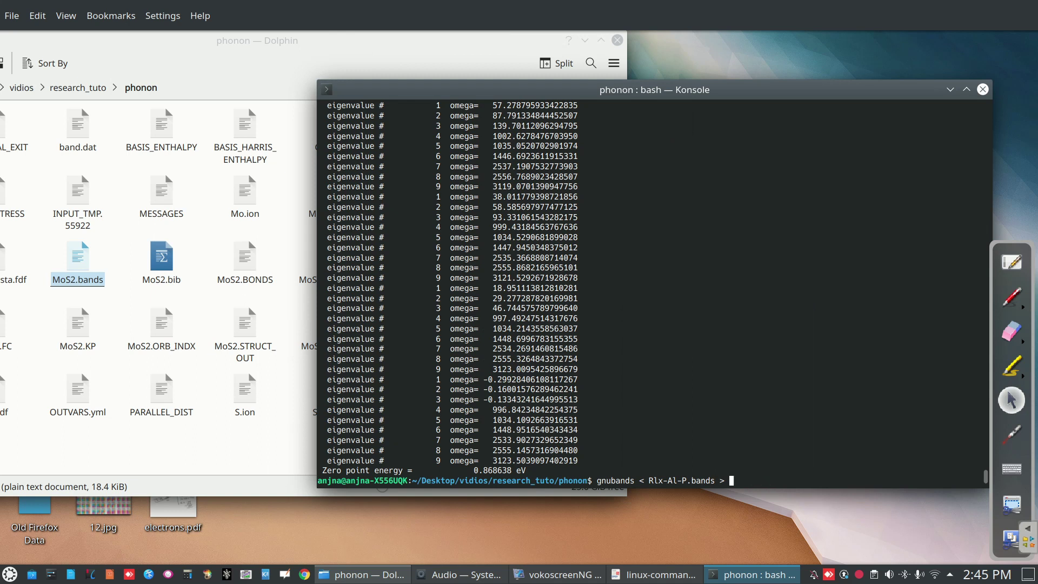
{"action": "key", "text": "BackSpace"}
{"action": "key", "text": "BackSpace"}
{"action": "key", "text": "BackSpace"}
{"action": "key", "text": "BackSpace"}
{"action": "key", "text": "BackSpace"}
{"action": "type", "text": "< MoS2.b"}
{"action": "key", "text": "Tab"}
{"action": "key", "text": "Tab"}
{"action": "type", "text": "a"}
{"action": "key", "text": "Tab"}
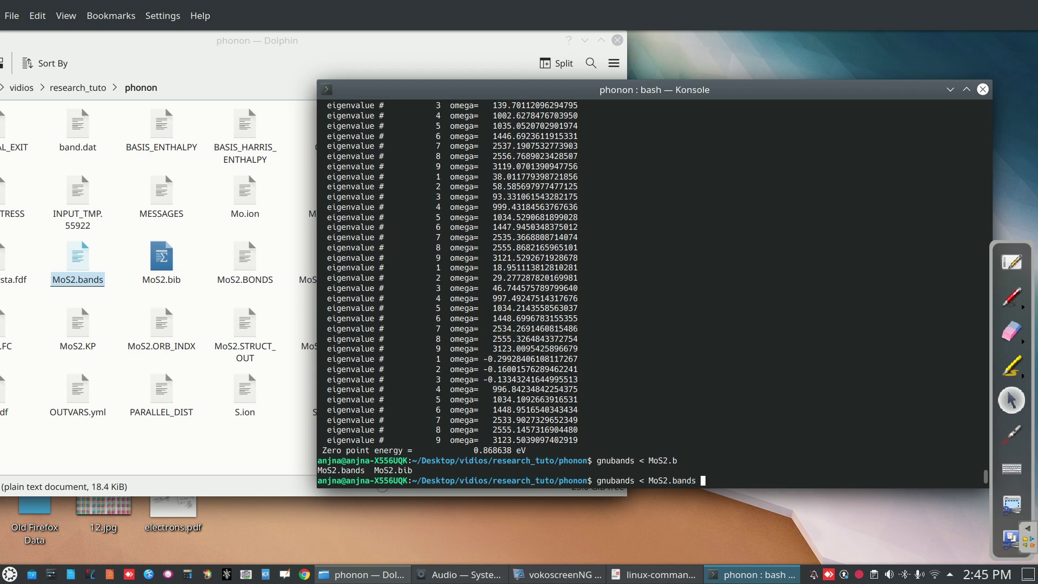
{"action": "type", "text": "| band.dat"}
- Run it, hit the AttributeError traceback, and recall it with band.dat removed
{"action": "key", "text": "Return"}
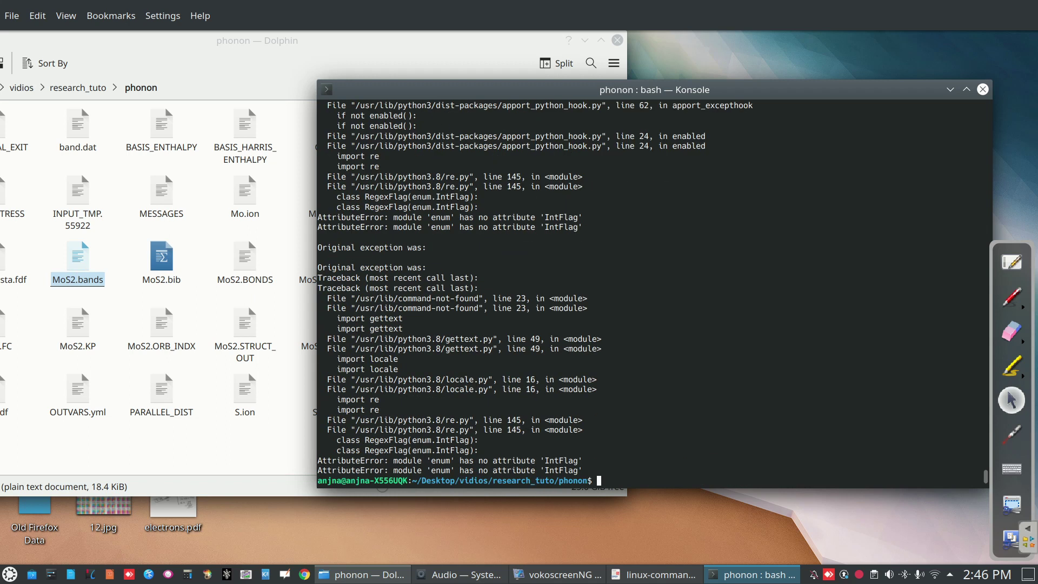
{"action": "key", "text": "Up"}
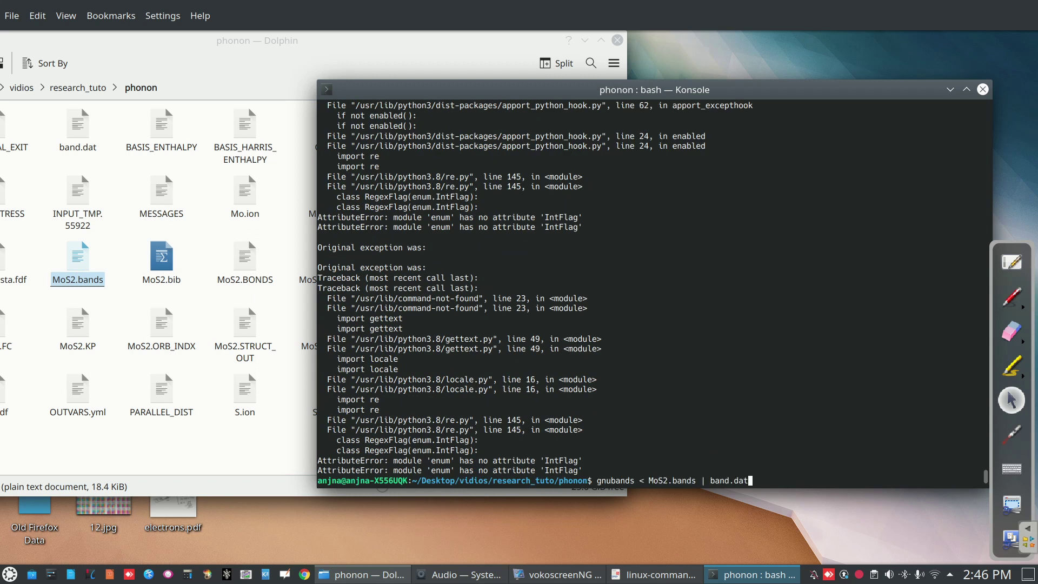
{"action": "key", "text": "BackSpace"}
{"action": "key", "text": "BackSpace"}
{"action": "key", "text": "BackSpace"}
{"action": "key", "text": "BackSpace"}
{"action": "key", "text": "BackSpace"}
{"action": "key", "text": "BackSpace"}
{"action": "key", "text": "BackSpace"}
{"action": "key", "text": "BackSpace"}
{"action": "key", "text": "BackSpace"}
{"action": "key", "text": "BackSpace"}
{"action": "key", "text": "BackSpace"}
{"action": "key", "text": "BackSpace"}
- Complete the command as 'gnubands < MoS2.bands> band.dat' and run it
{"action": "left_click", "coordinate": [654, 574]}
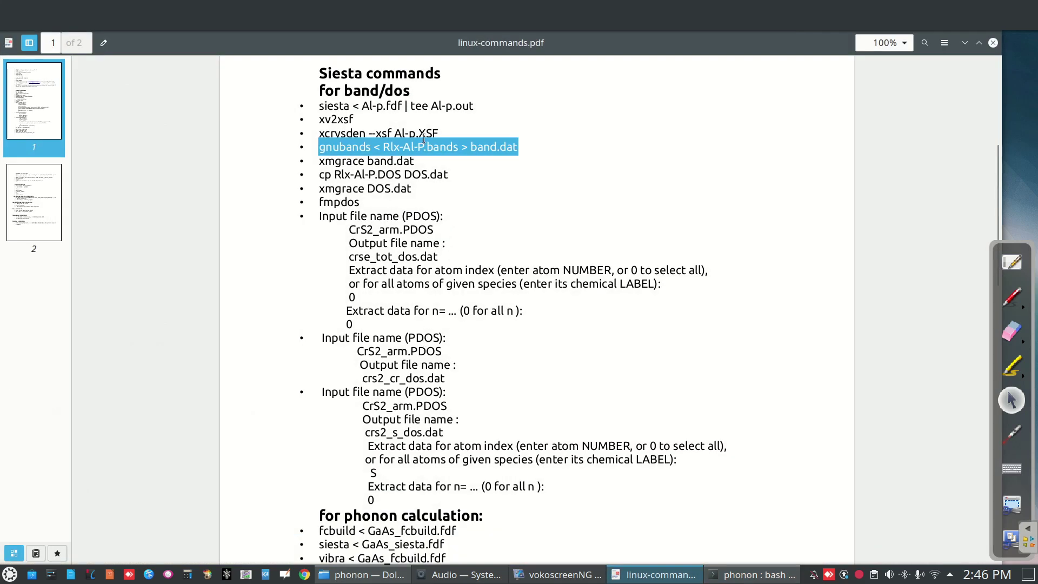
{"action": "left_click", "coordinate": [965, 43]}
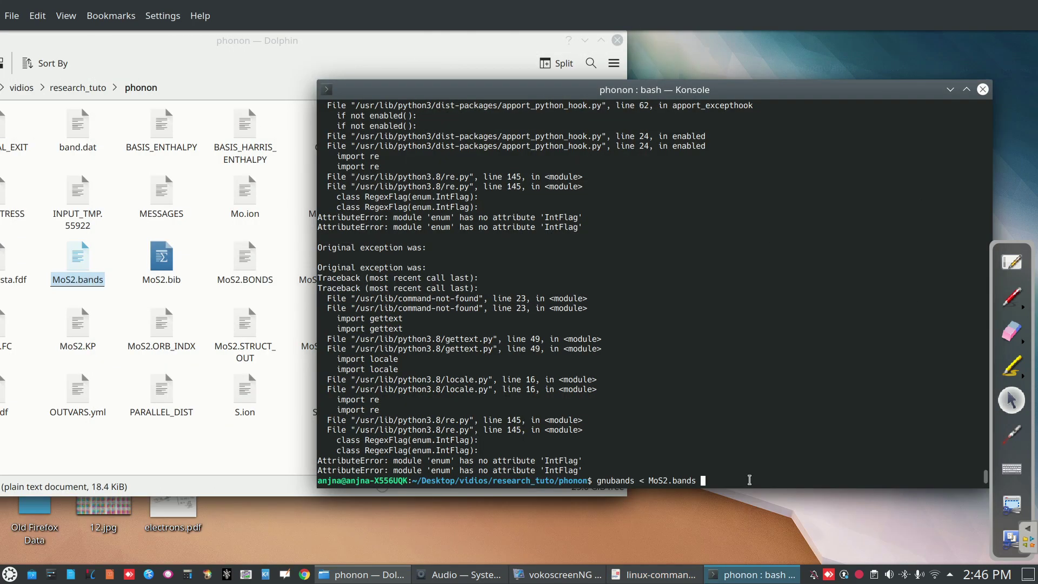
{"action": "key", "text": "BackSpace"}
{"action": "type", "text": ">"}
{"action": "left_click", "coordinate": [654, 574]}
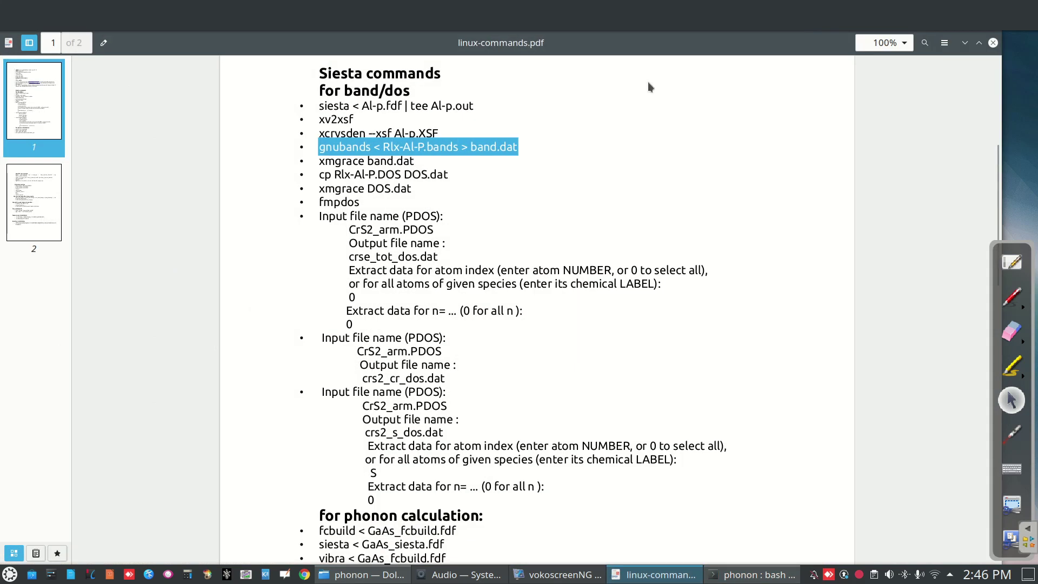
{"action": "left_click", "coordinate": [965, 43]}
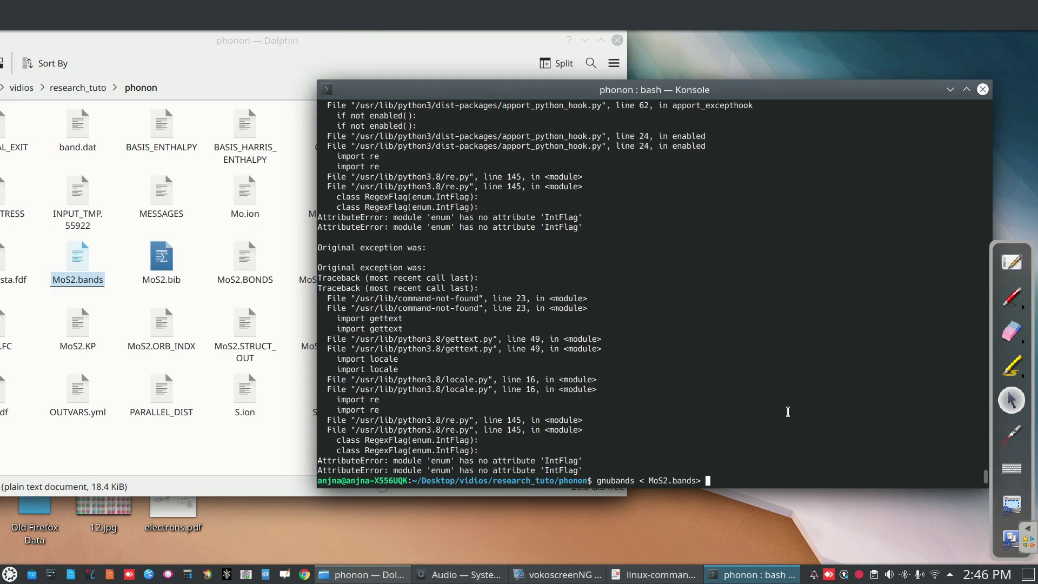
{"action": "type", "text": "band.dat"}
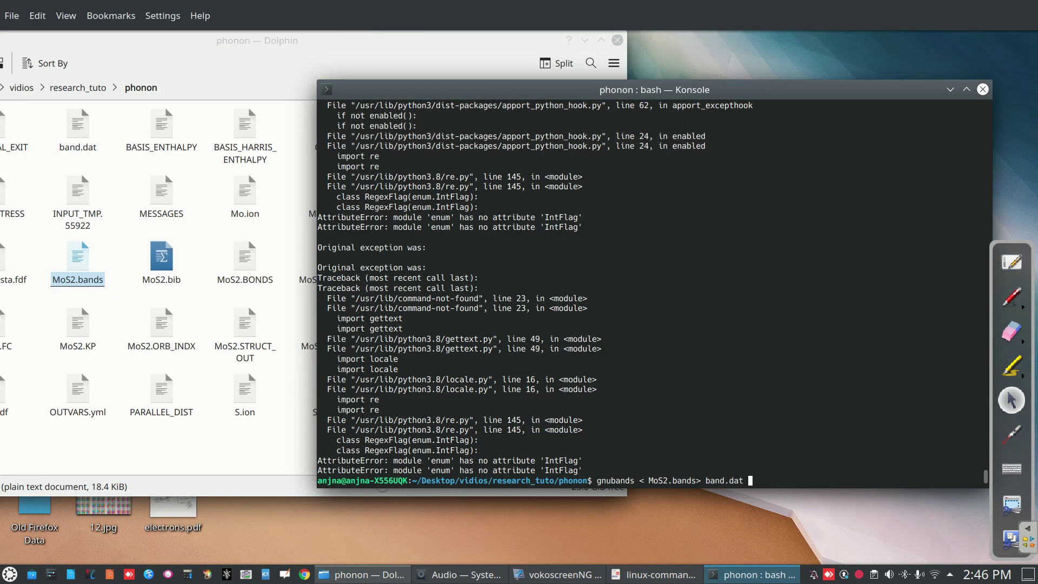
{"action": "key", "text": "Return"}
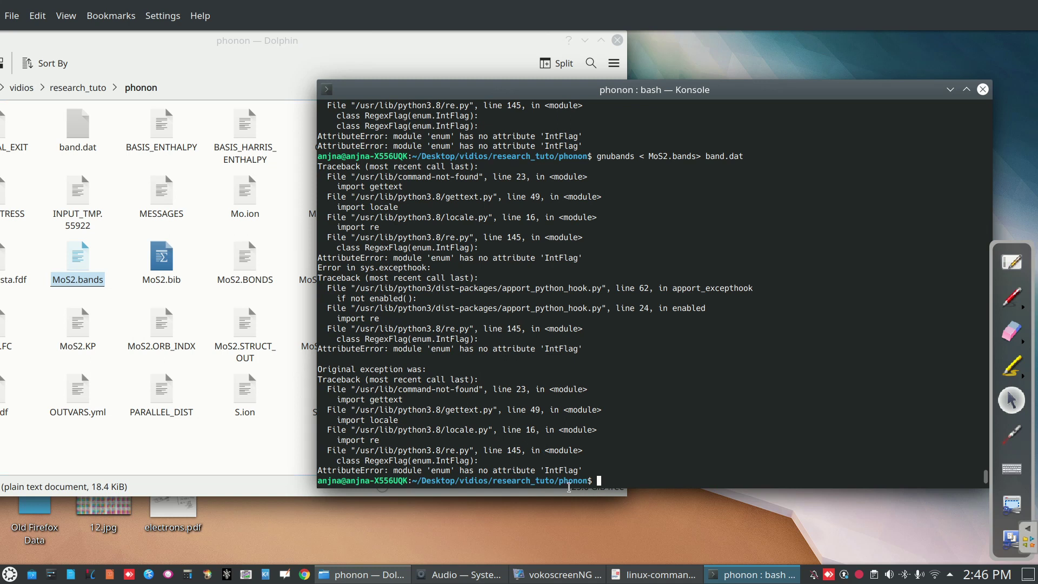
- Recheck the gnubands line in the commands PDF after the new traceback
{"action": "right_click", "coordinate": [850, 578]}
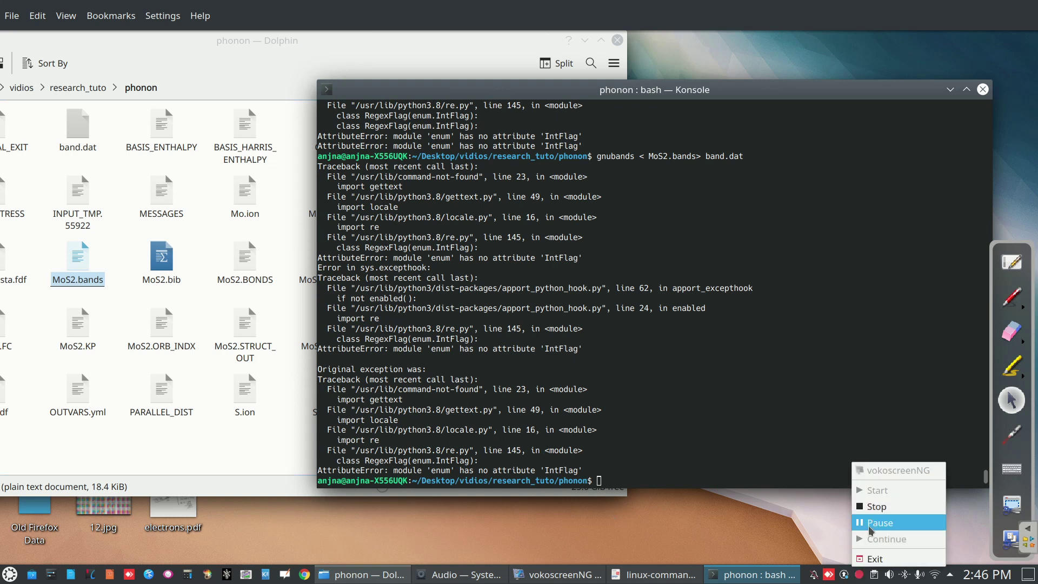
{"action": "left_click", "coordinate": [892, 528]}
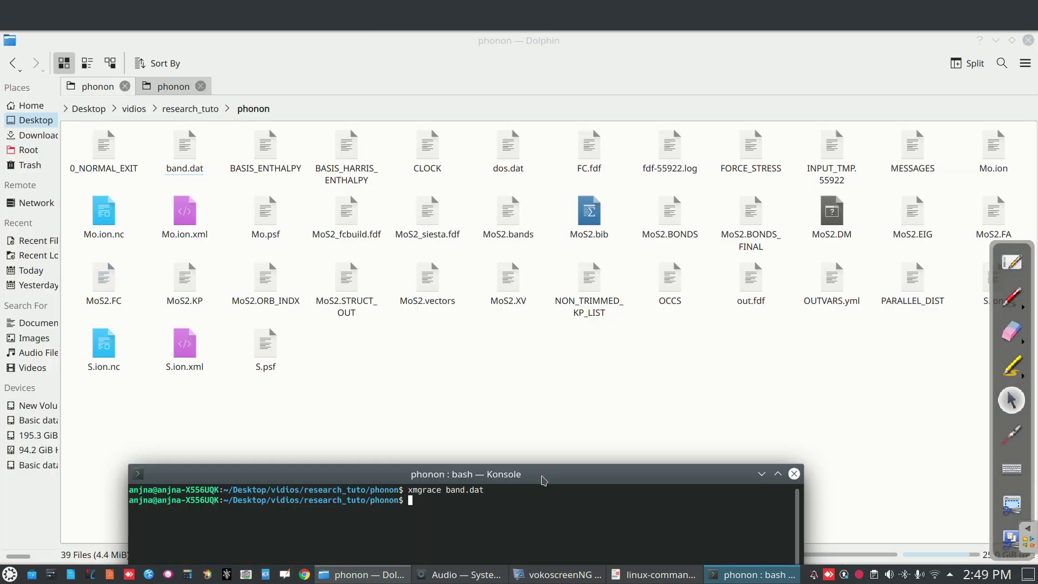
{"action": "left_click", "coordinate": [655, 574]}
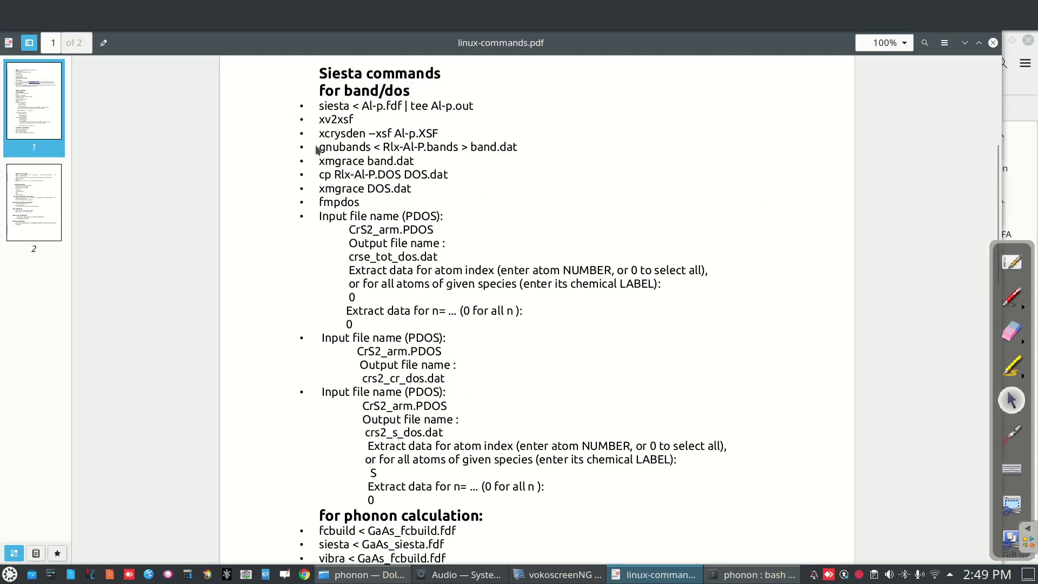
{"action": "left_click_drag", "start_coordinate": [322, 147], "coordinate": [523, 148]}
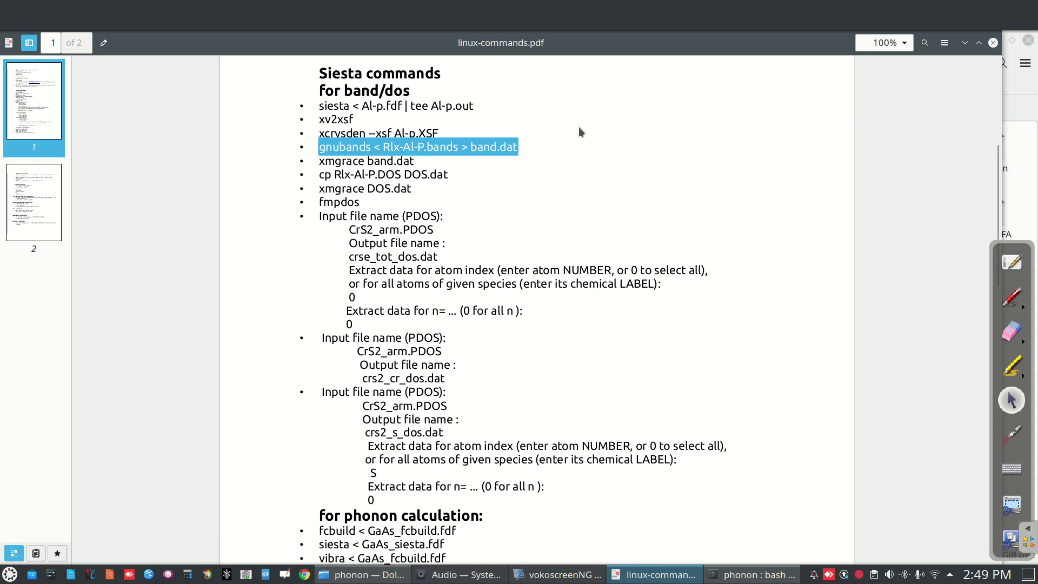
- Run 'xmgrace band.dat' from the phonon terminal and maximize the Grace plot window
{"action": "left_click", "coordinate": [963, 45]}
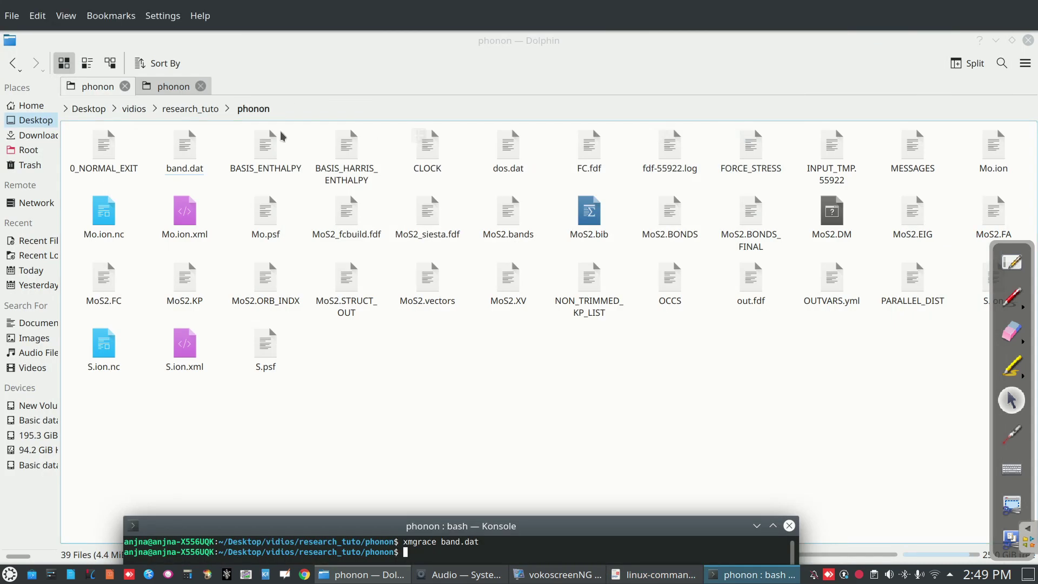
{"action": "left_click", "coordinate": [185, 157]}
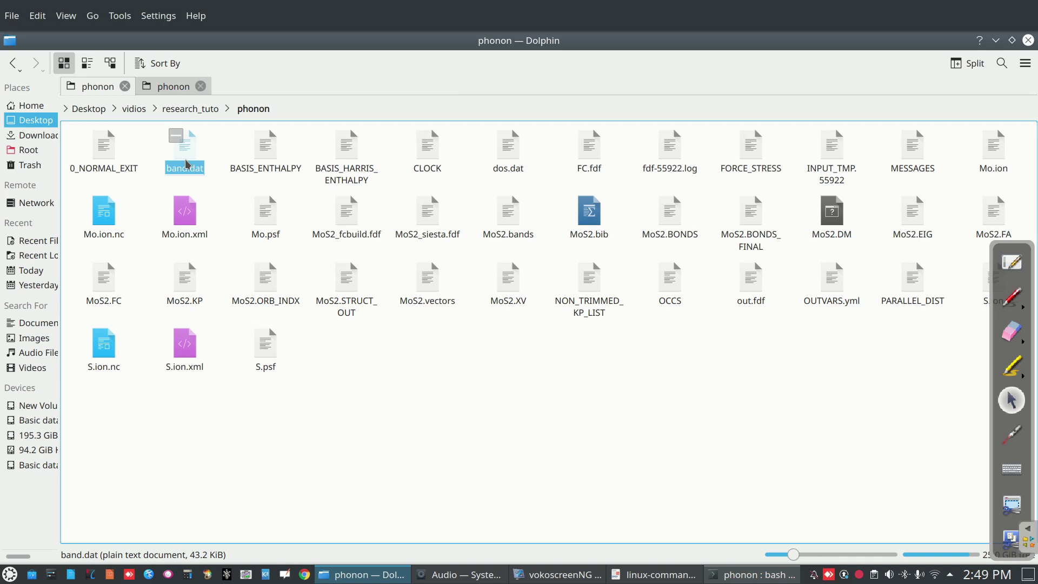
{"action": "left_click", "coordinate": [751, 574]}
{"action": "left_click_drag", "start_coordinate": [483, 528], "coordinate": [518, 296]}
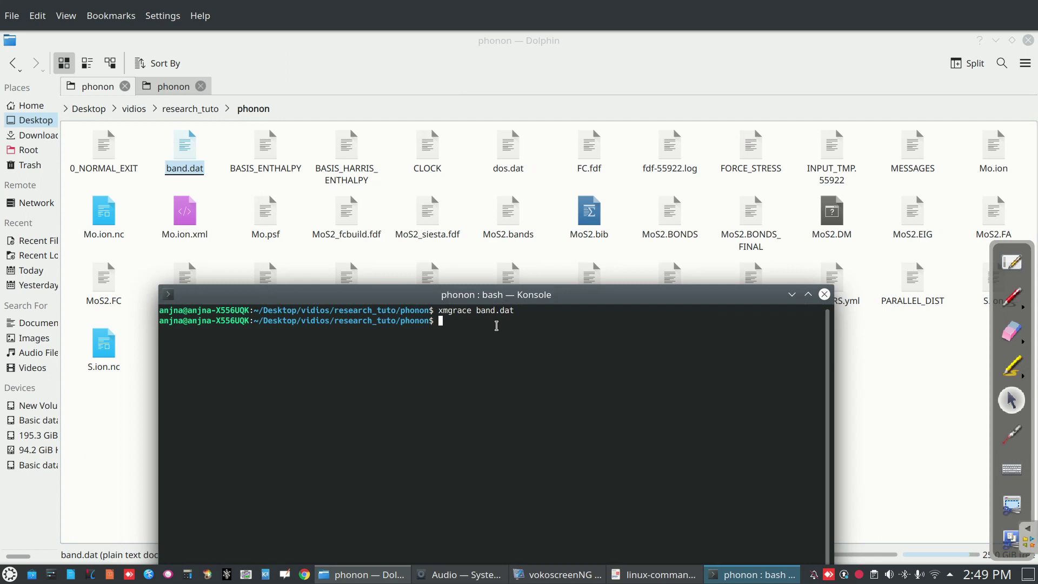
{"action": "type", "text": "xmgrace band.dat"}
{"action": "key", "text": "Return"}
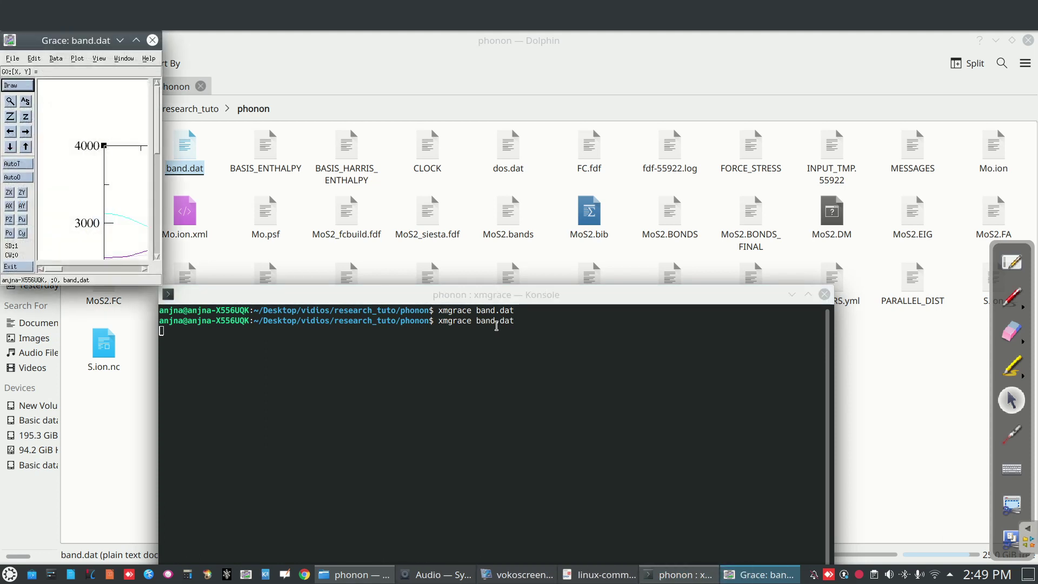
{"action": "left_click", "coordinate": [136, 40]}
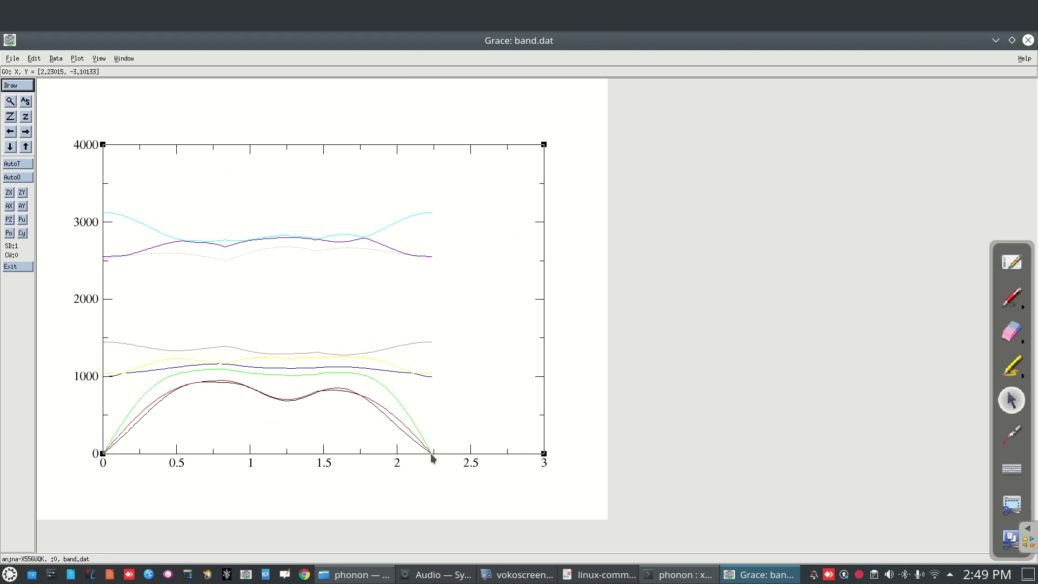
- Set the x axis Stop to 2.3 in the Axes dialog and apply it
{"action": "double_click", "coordinate": [544, 230]}
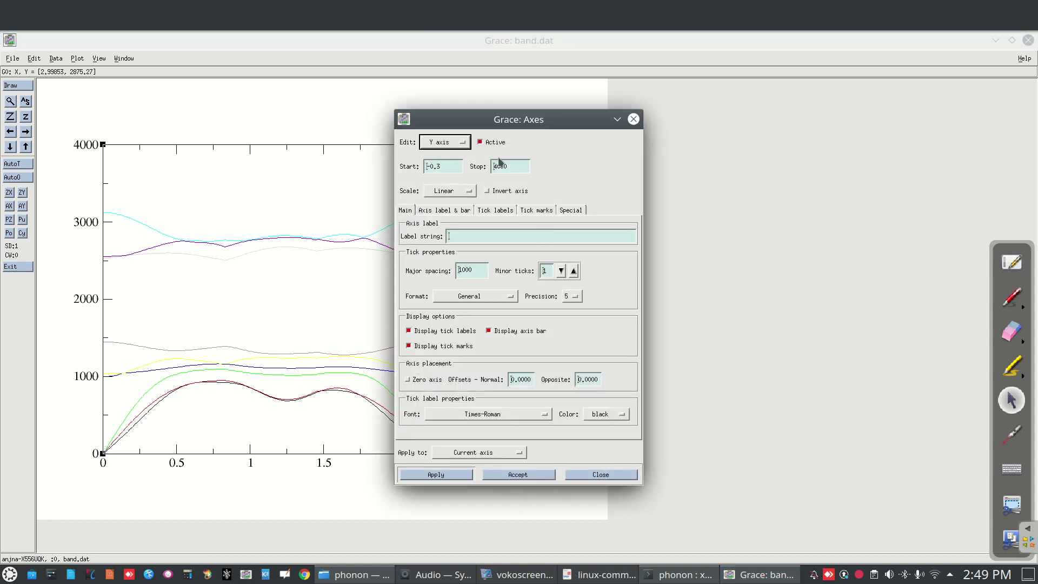
{"action": "left_click_drag", "start_coordinate": [489, 122], "coordinate": [708, 125]}
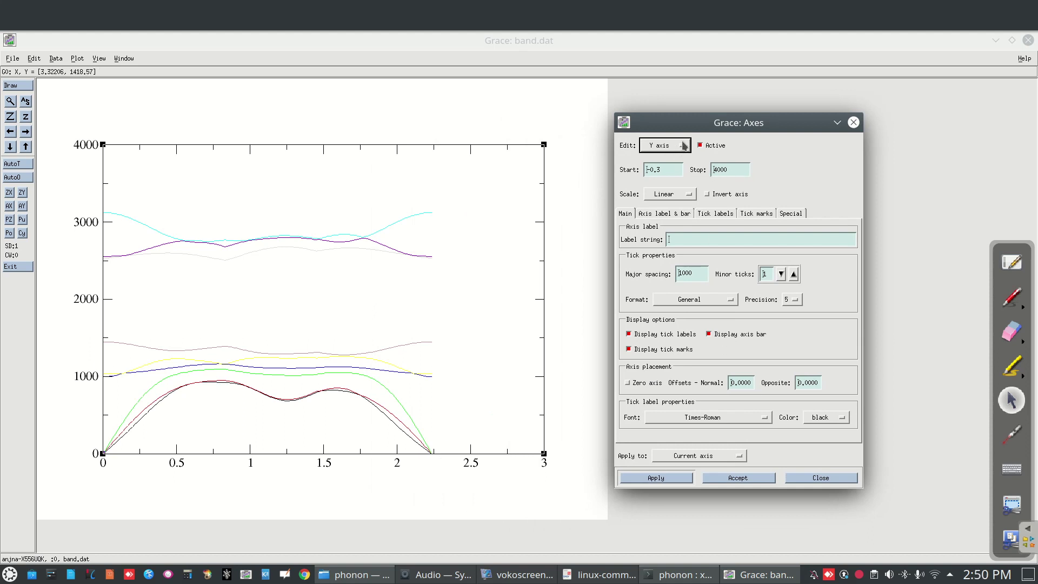
{"action": "left_click", "coordinate": [663, 146]}
{"action": "left_click", "coordinate": [656, 134]}
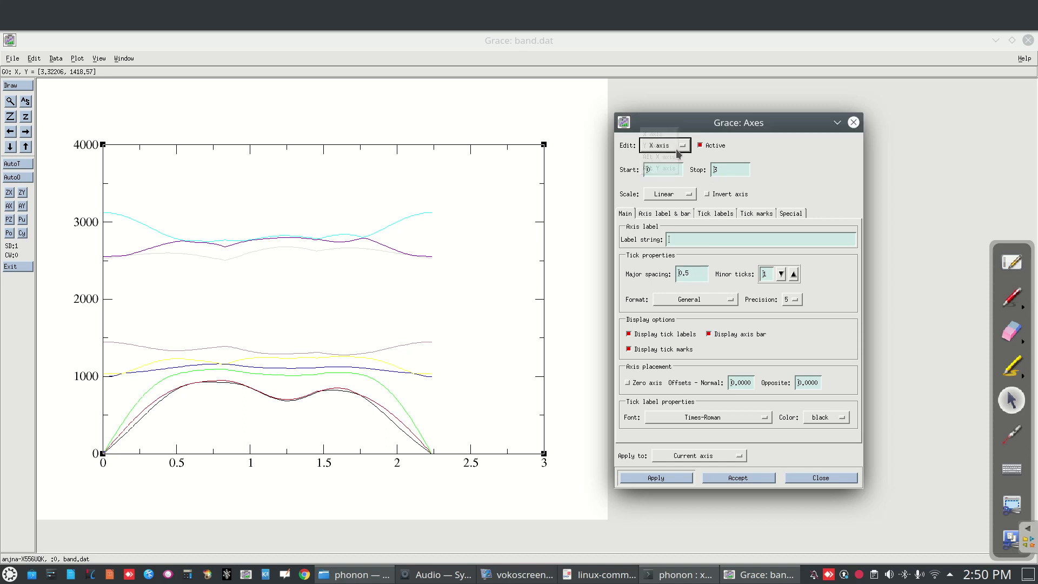
{"action": "left_click", "coordinate": [729, 170]}
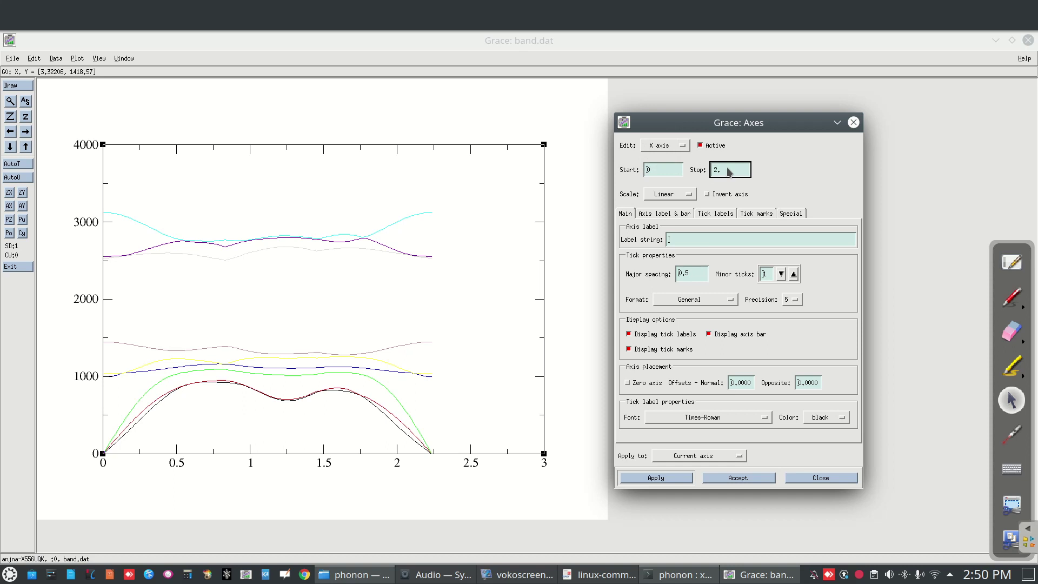
{"action": "type", "text": "2.3"}
{"action": "left_click", "coordinate": [656, 477]}
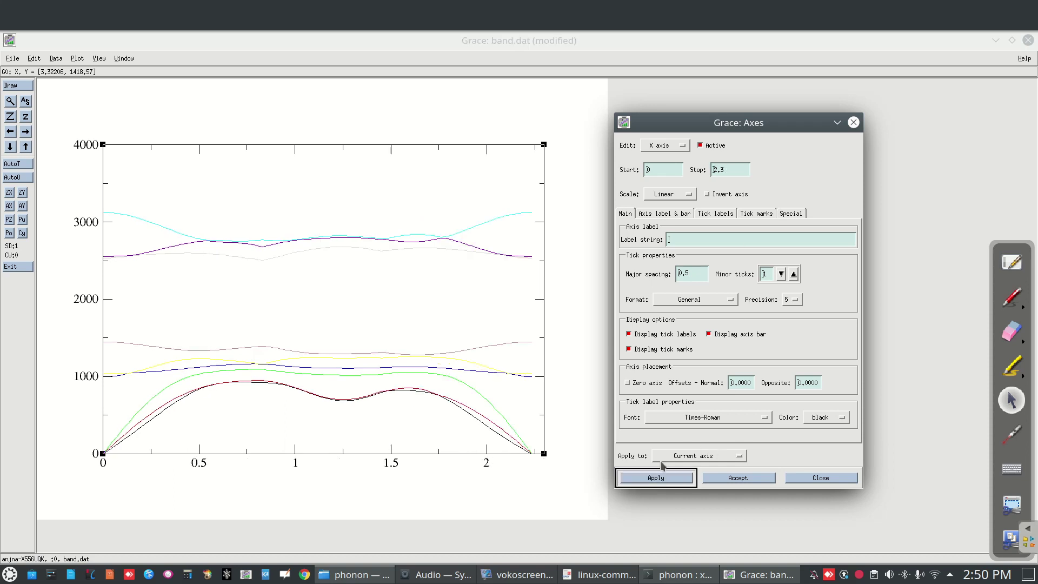
- Set the y axis Start to -500, apply it, and close the Axes dialog
{"action": "left_click", "coordinate": [665, 145]}
{"action": "left_click", "coordinate": [660, 158]}
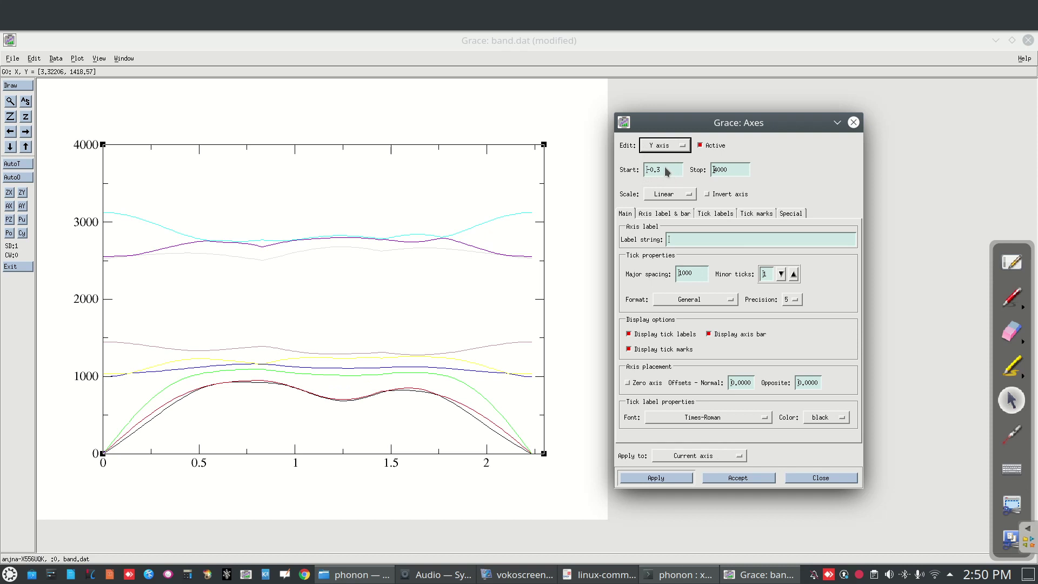
{"action": "left_click", "coordinate": [668, 172]}
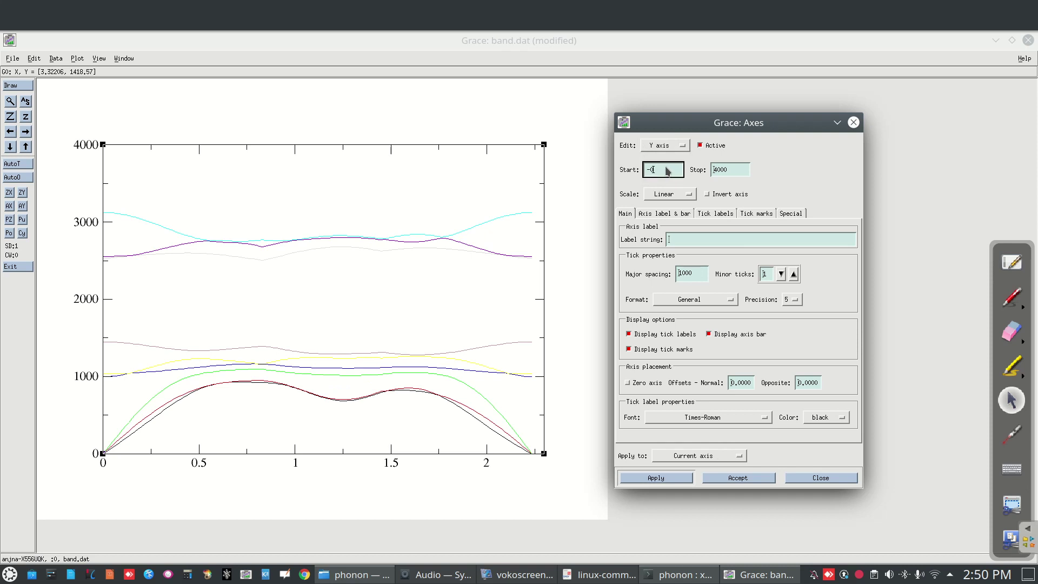
{"action": "type", "text": "-10"}
{"action": "left_click", "coordinate": [655, 477]}
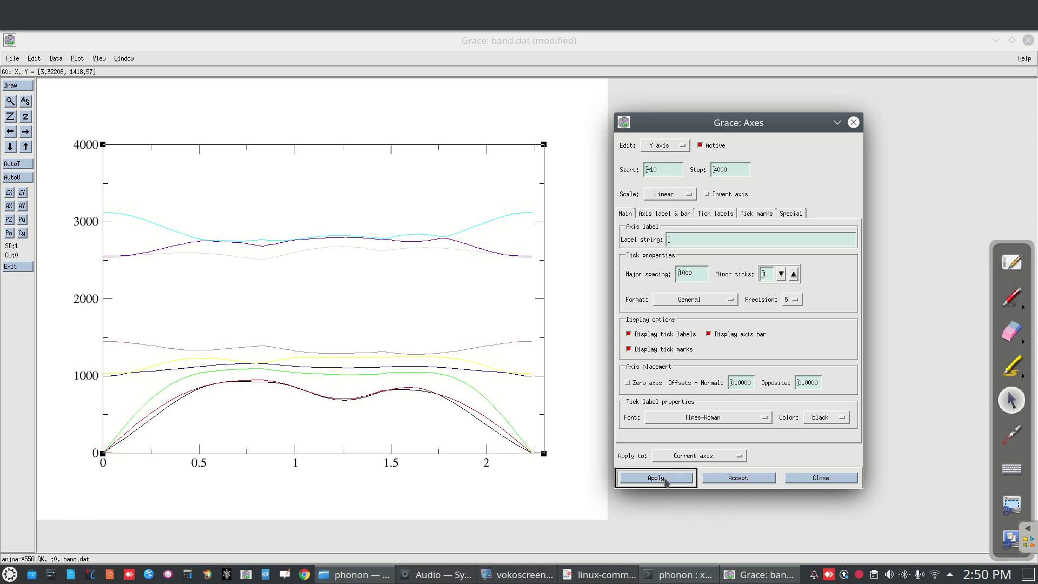
{"action": "left_click", "coordinate": [656, 478]}
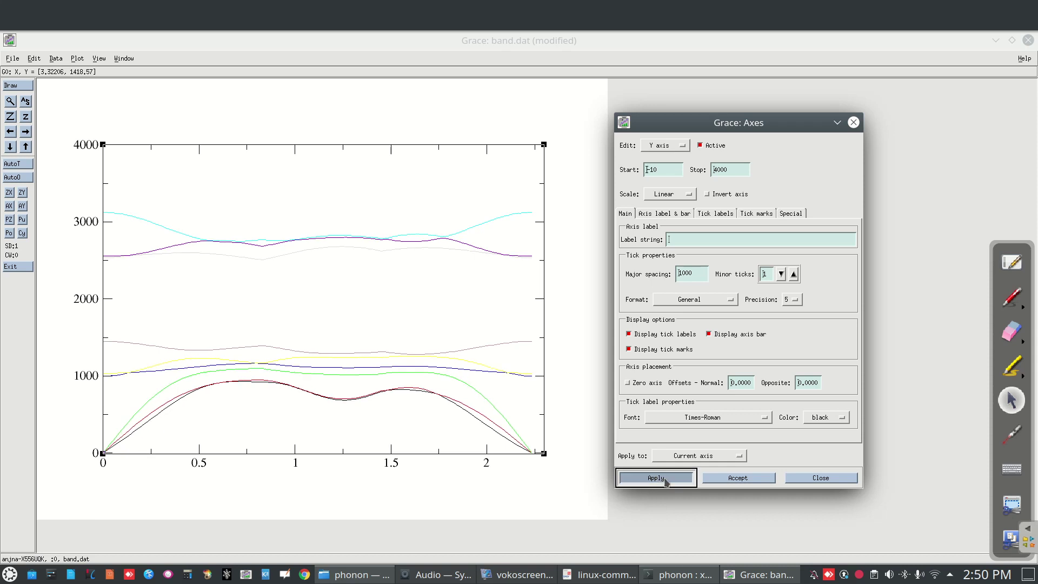
{"action": "left_click", "coordinate": [671, 170]}
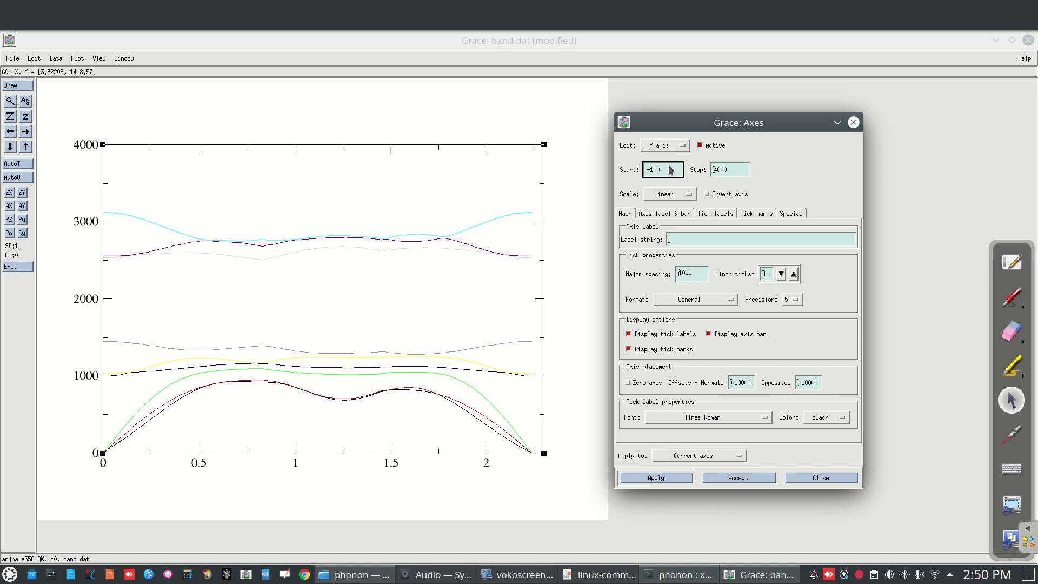
{"action": "type", "text": "0"}
{"action": "left_click", "coordinate": [656, 477]}
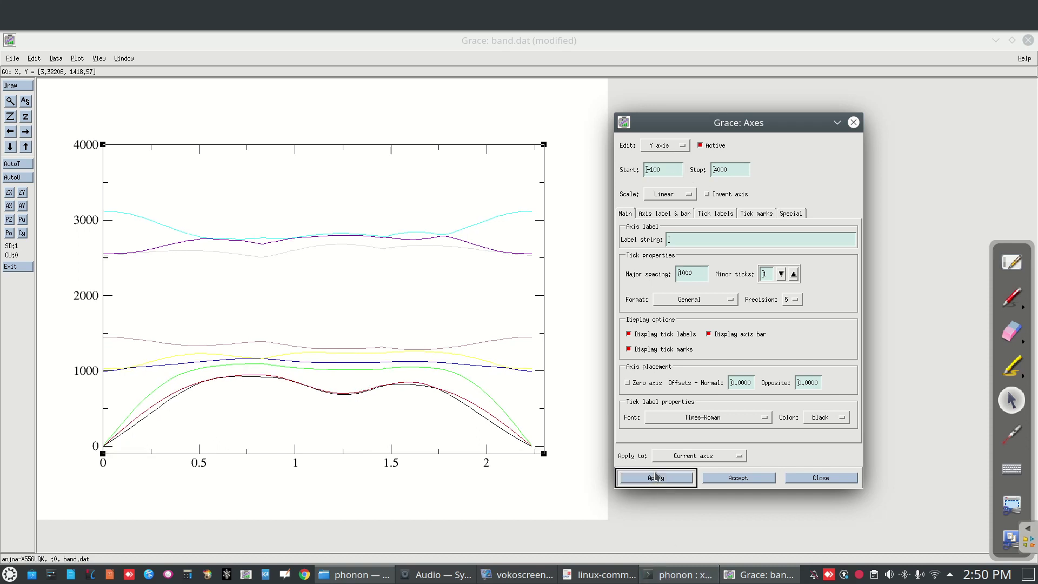
{"action": "left_click", "coordinate": [673, 172]}
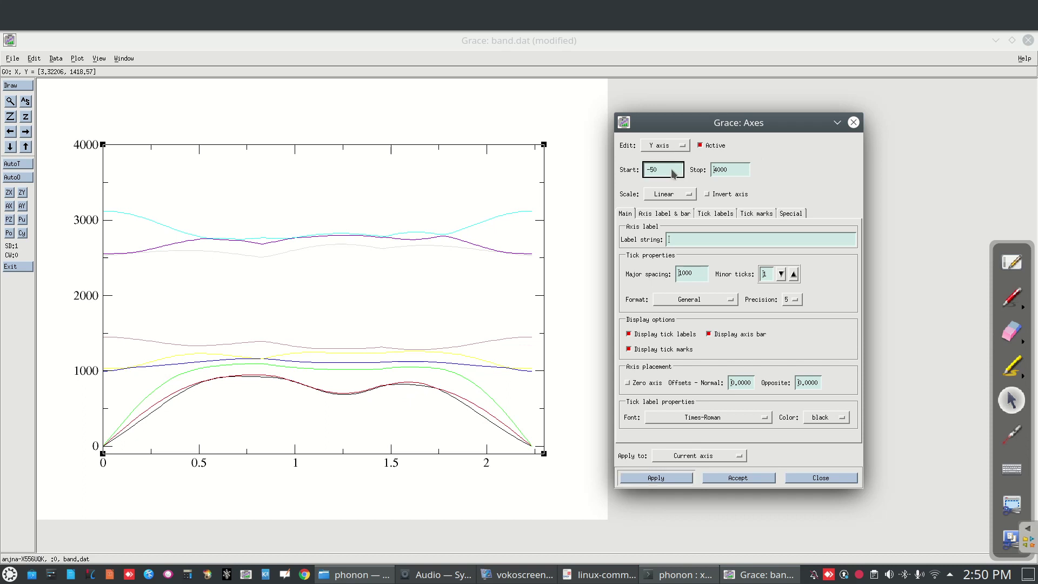
{"action": "left_click", "coordinate": [670, 478]}
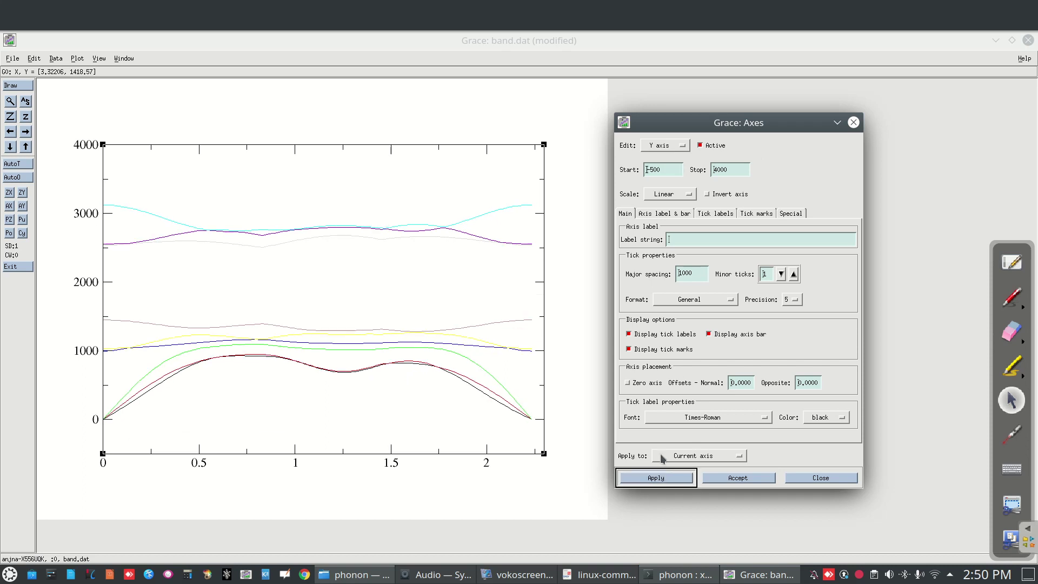
{"action": "left_click", "coordinate": [824, 479]}
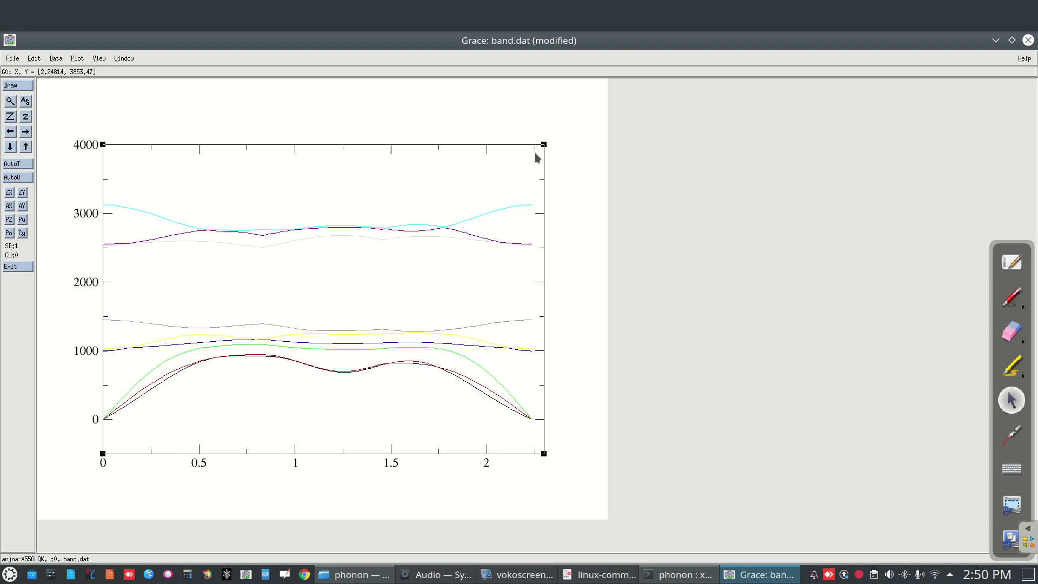
- Nudge the graph frame, then exit Grace without saving the axis changes
{"action": "left_click_drag", "start_coordinate": [544, 145], "coordinate": [533, 139]}
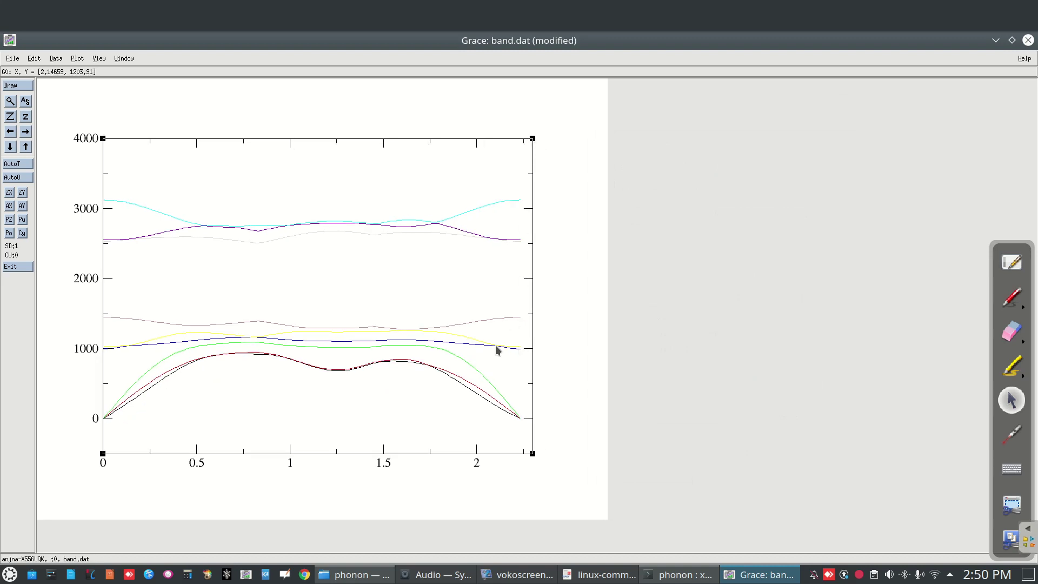
{"action": "left_click", "coordinate": [1028, 42]}
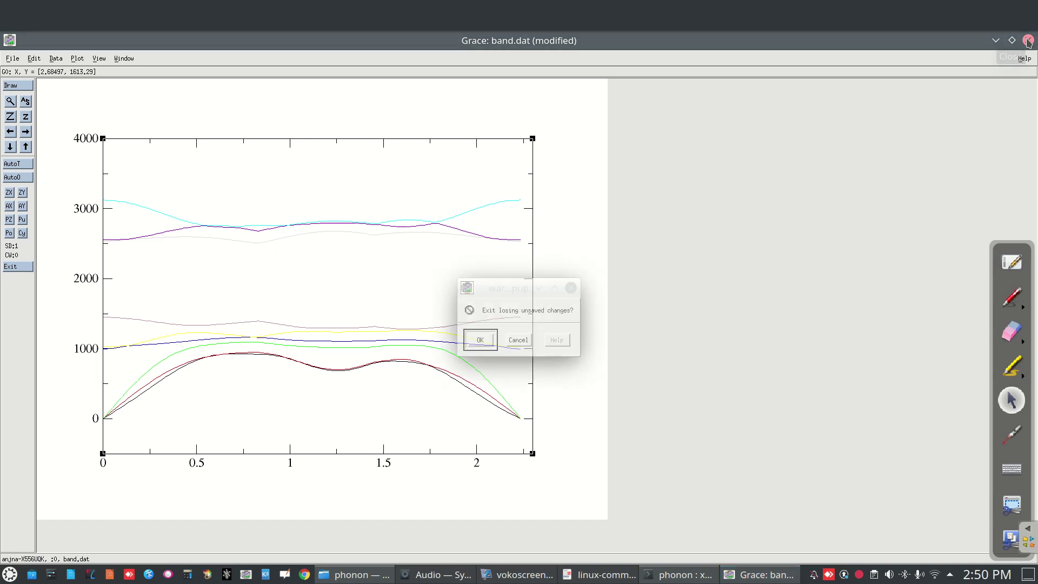
{"action": "left_click", "coordinate": [475, 341]}
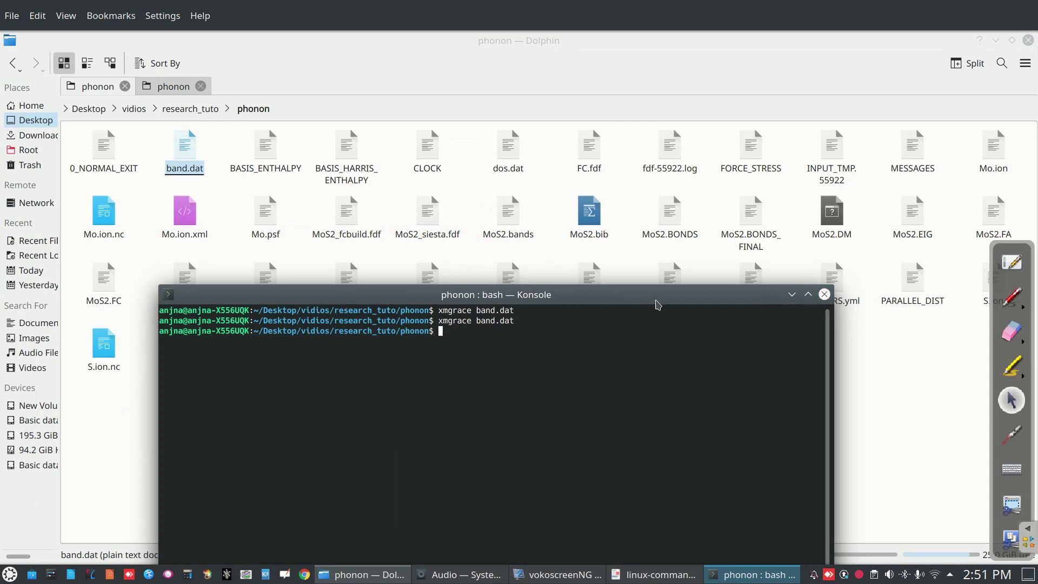
- Recall the previous 'xmgrace band.dat' command at the Konsole prompt
{"action": "key", "text": "Up"}
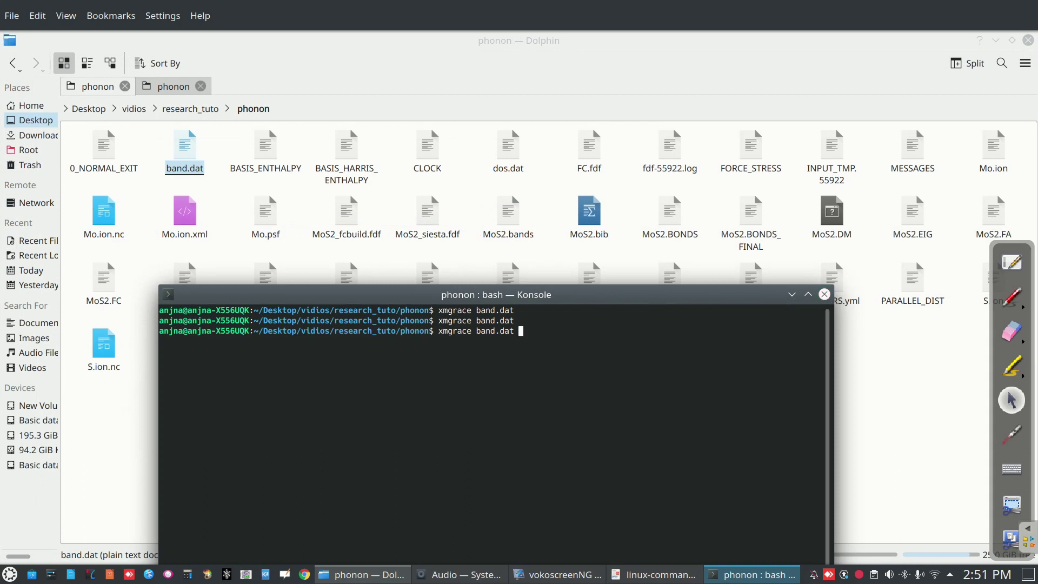